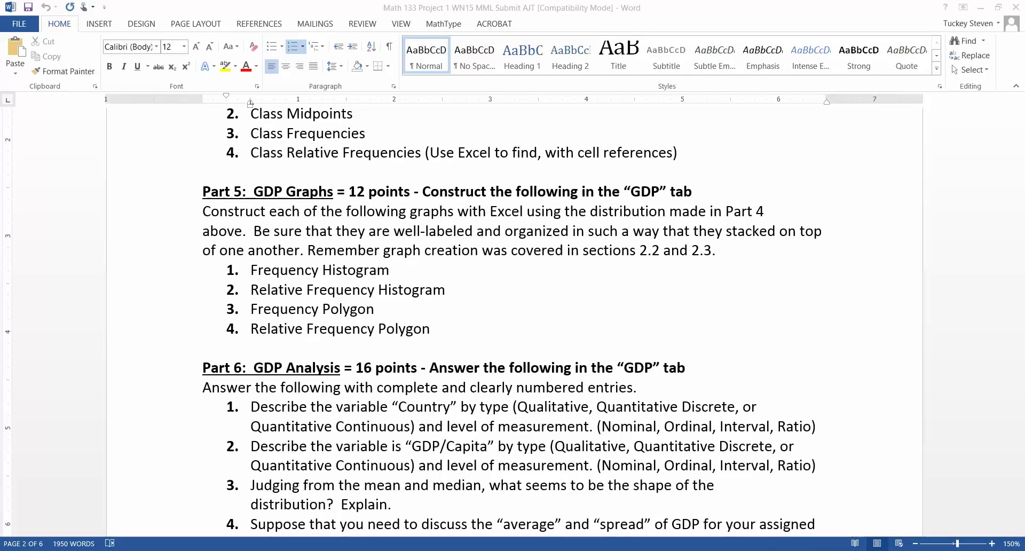
Step: Review the Part 5: GDP Graphs instructions in the project document, highlighting the whole section
left_click(430, 329)
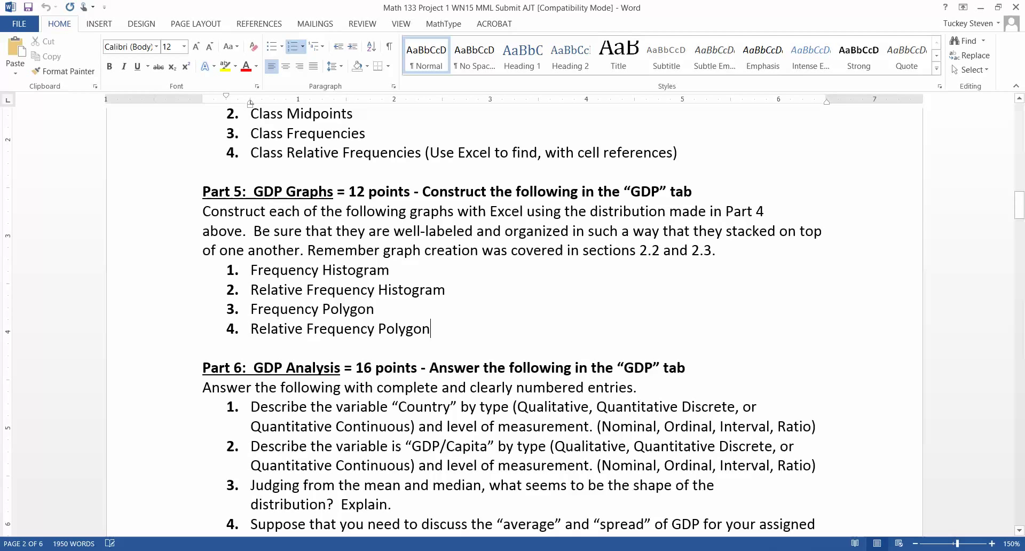
left_click_drag(203, 192, 440, 328)
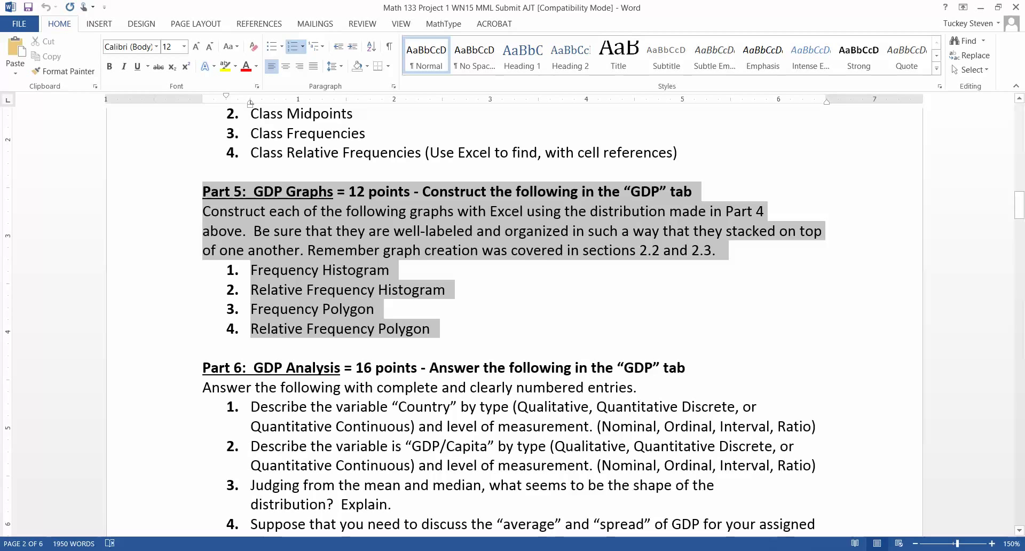
left_click(357, 309)
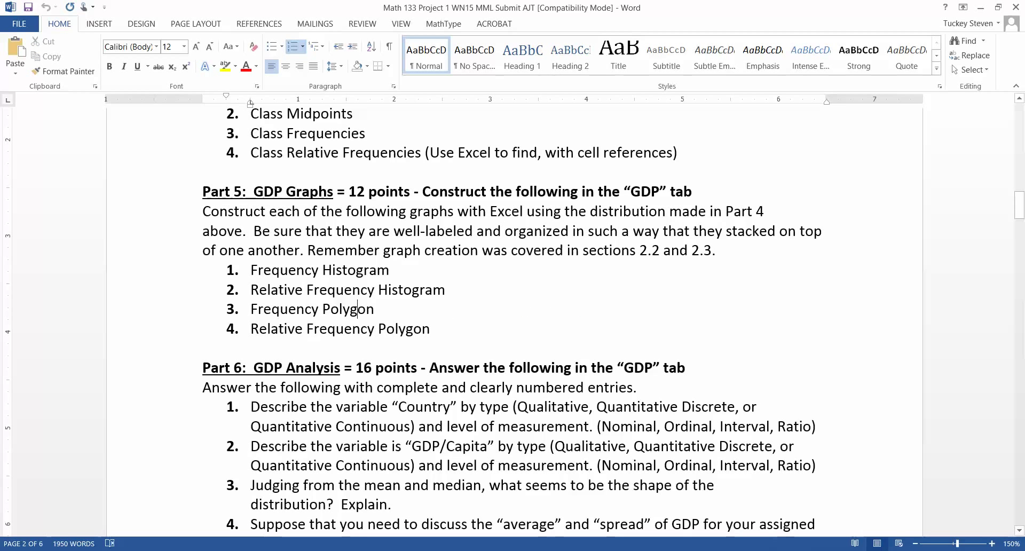
left_click_drag(439, 329, 202, 192)
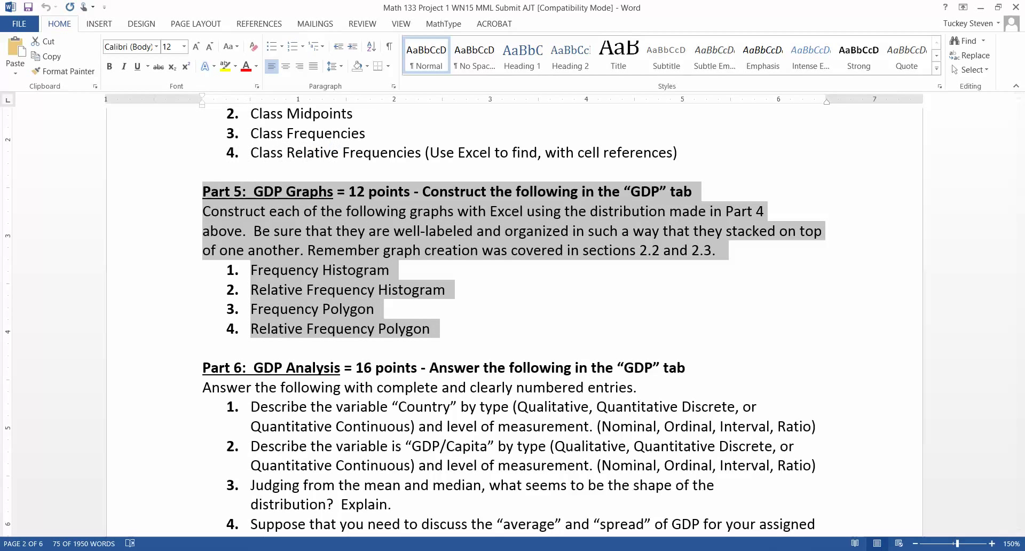
Step: Switch to the Excel workbook and examine the exam grade distribution table, its class limits and the class width note
key("alt+Tab")
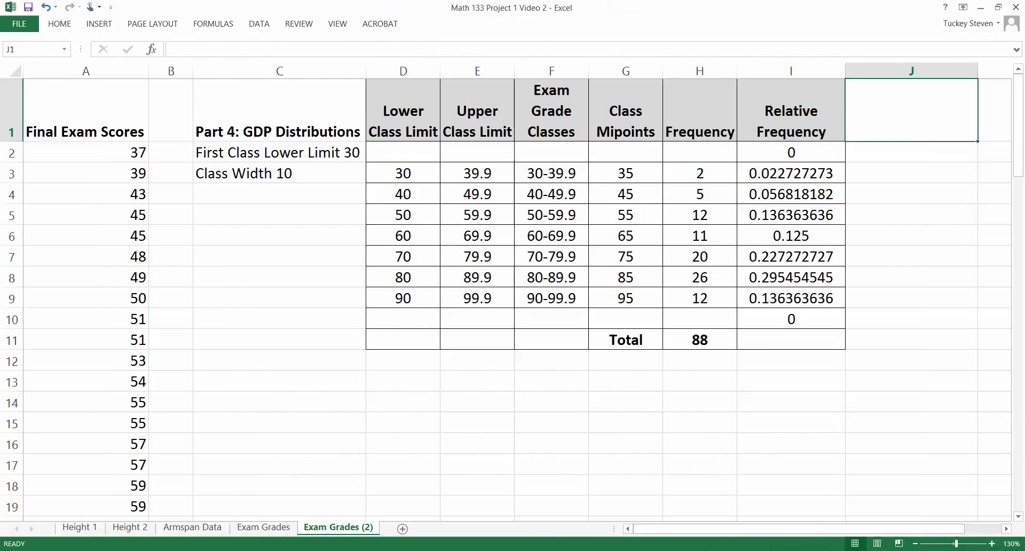
left_click(403, 256)
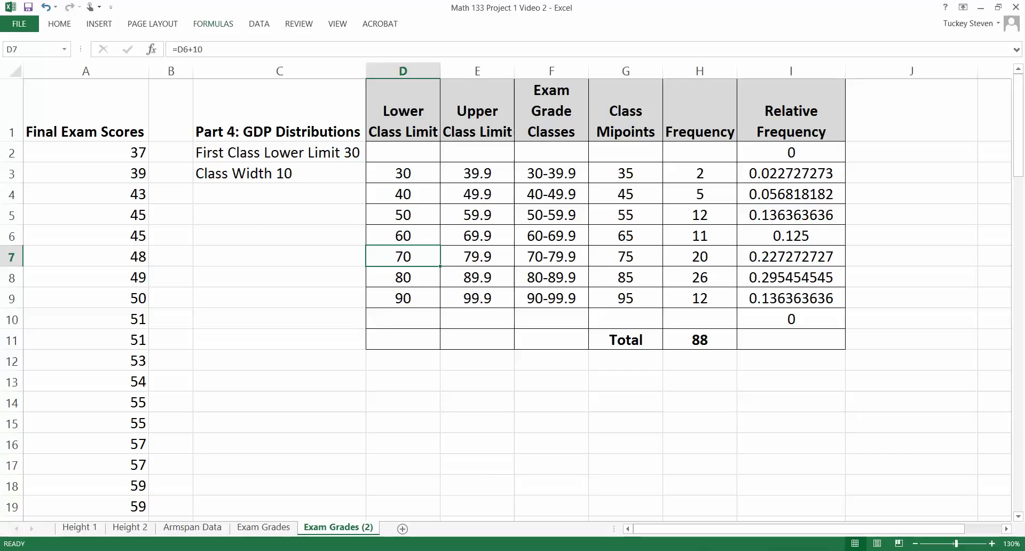
left_click(404, 153)
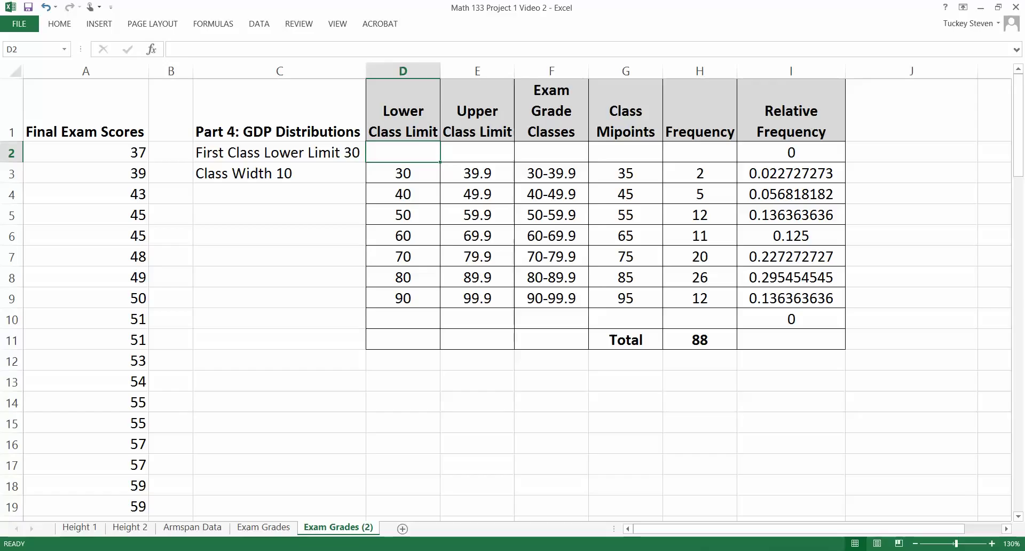
left_click(279, 173)
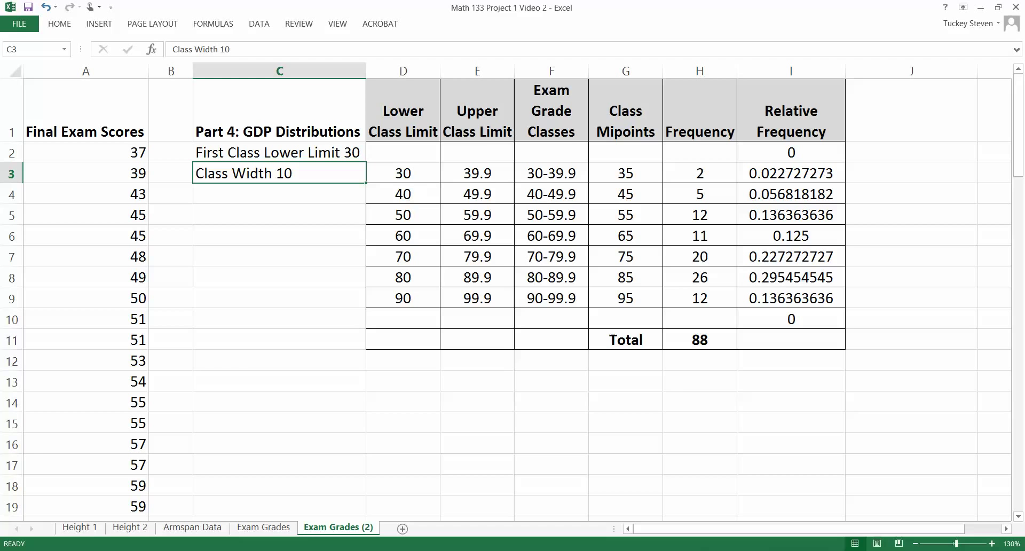
left_click_drag(403, 152, 791, 319)
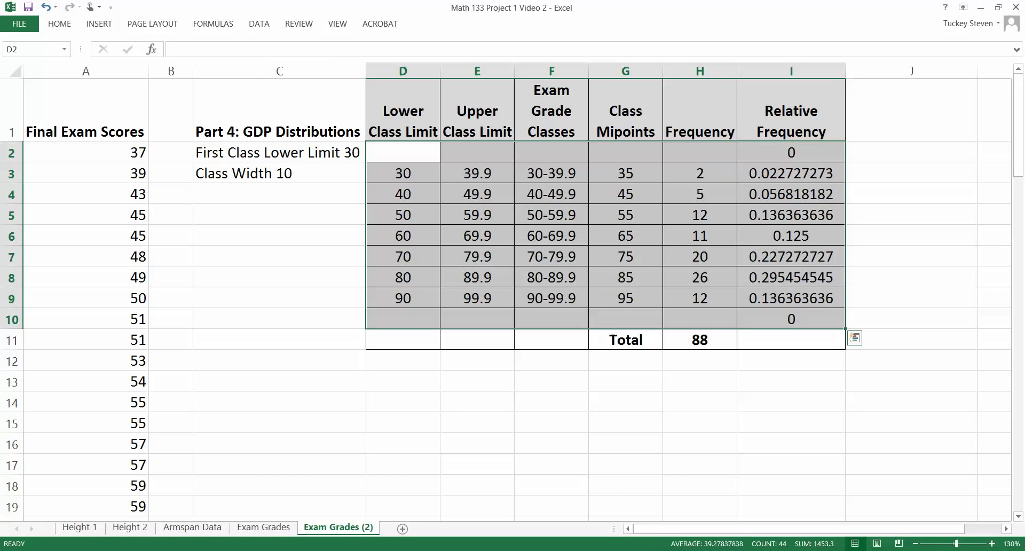
left_click(280, 277)
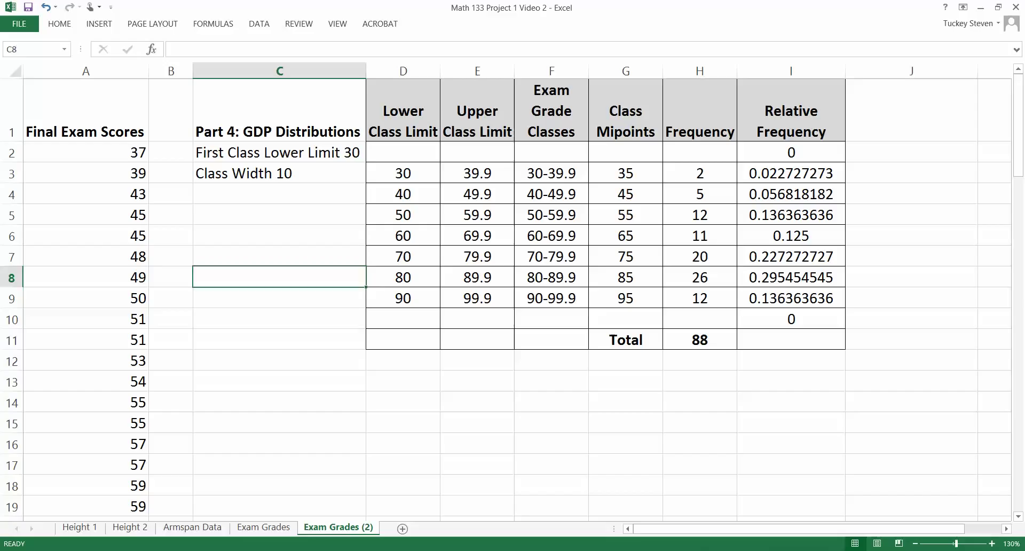
left_click(280, 340)
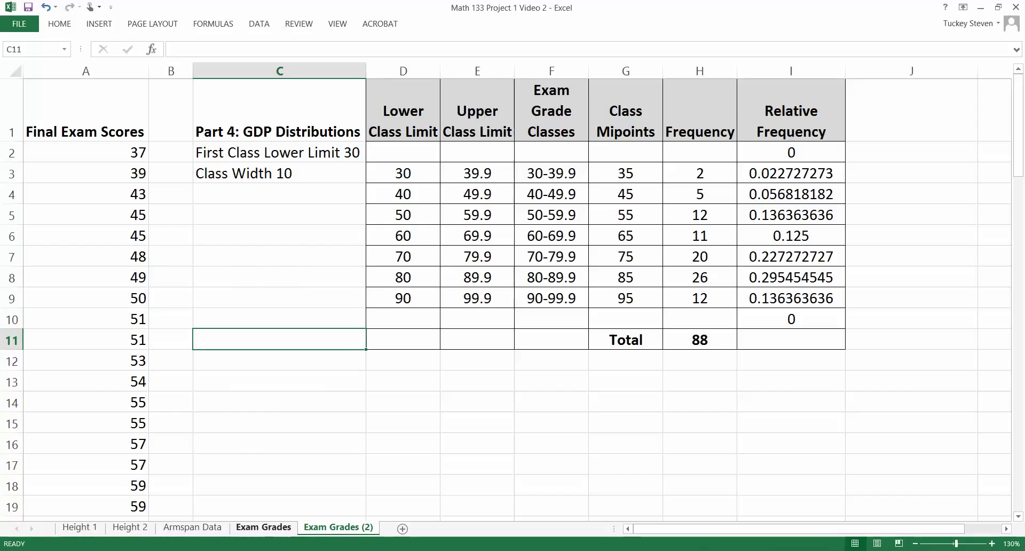
left_click(279, 319)
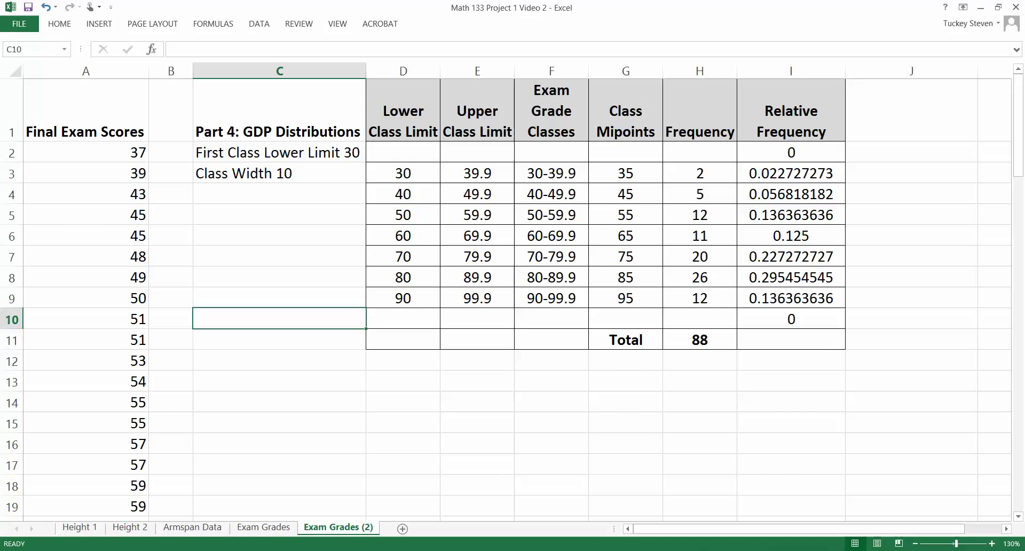
Step: Return to the Word document and review the Part 4 distribution requirements and the graphs requested in Part 5
left_click(398, 489)
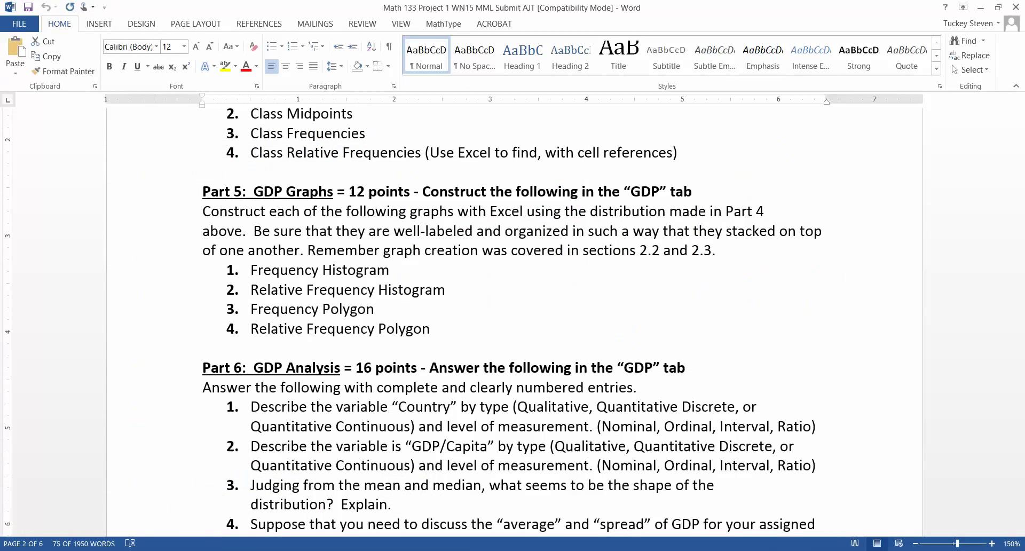
left_click(359, 231)
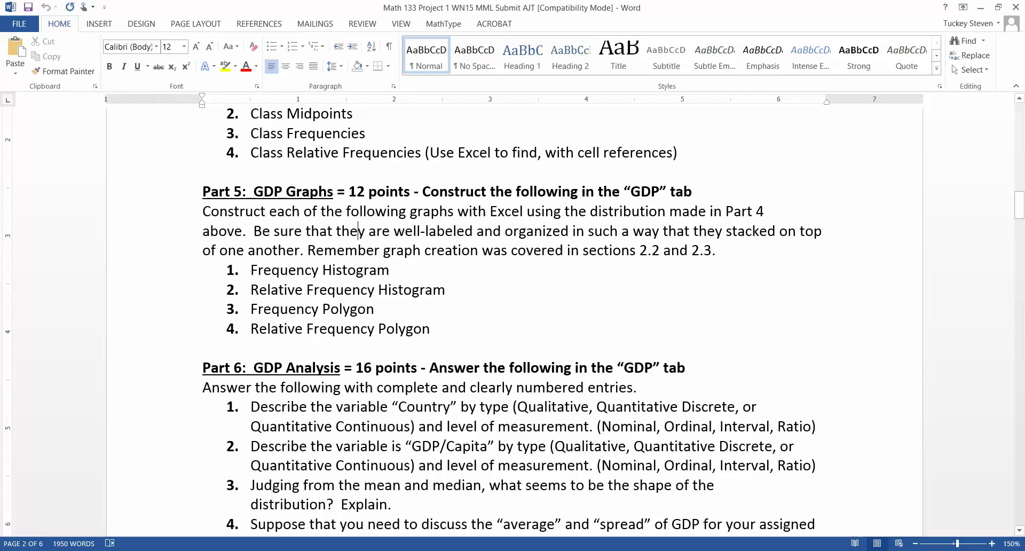
left_click(259, 290)
scroll(259, 290, "up", 3)
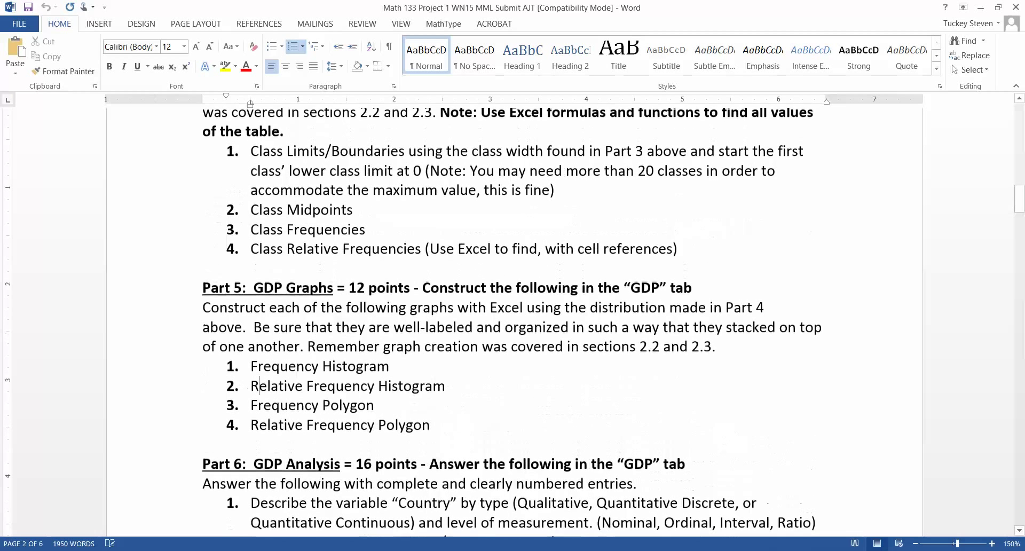
left_click_drag(262, 207, 295, 343)
scroll(294, 343, "down", 2)
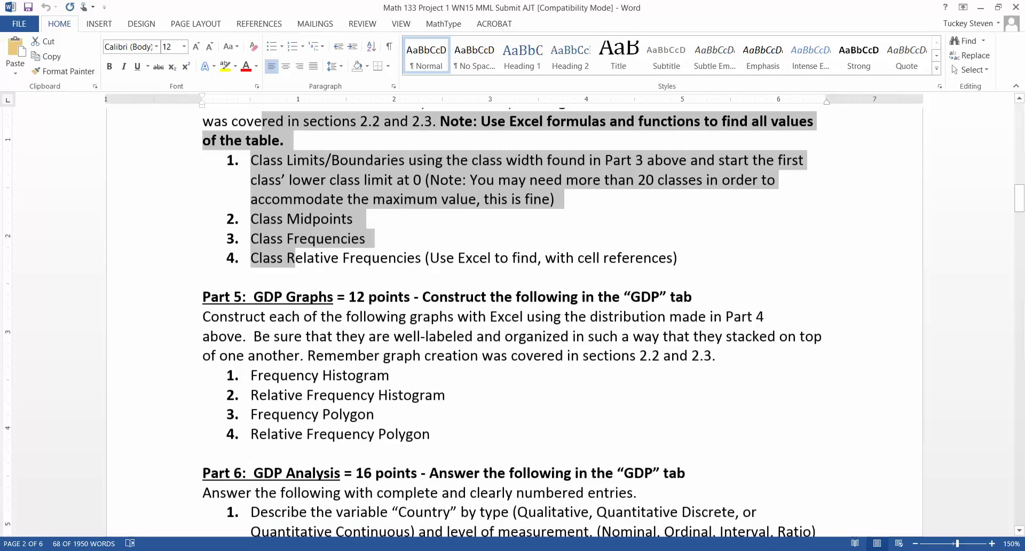
left_click(288, 338)
scroll(288, 338, "down", 1)
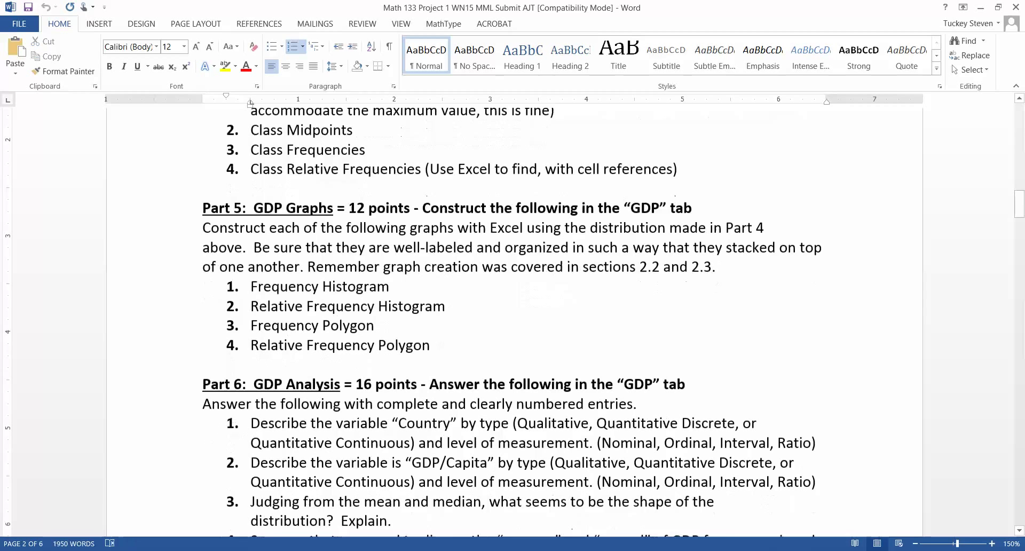
left_click_drag(251, 271, 347, 271)
left_click(343, 309)
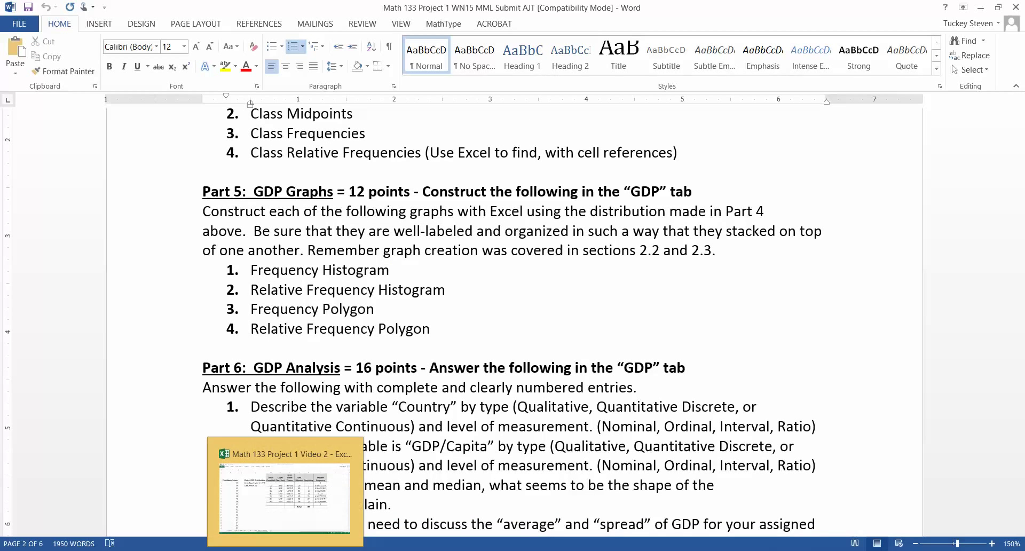
Step: In the Excel workbook, insert a 2-D clustered column chart of the frequencies in H3:H9 and move it clear of the Frequency column
left_click(285, 550)
left_click(403, 214)
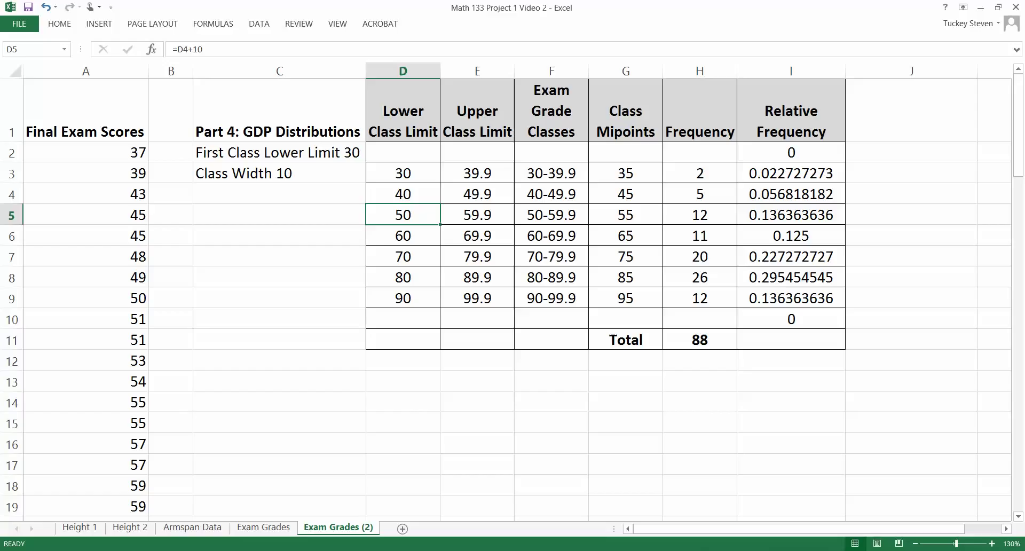
left_click_drag(700, 173, 700, 298)
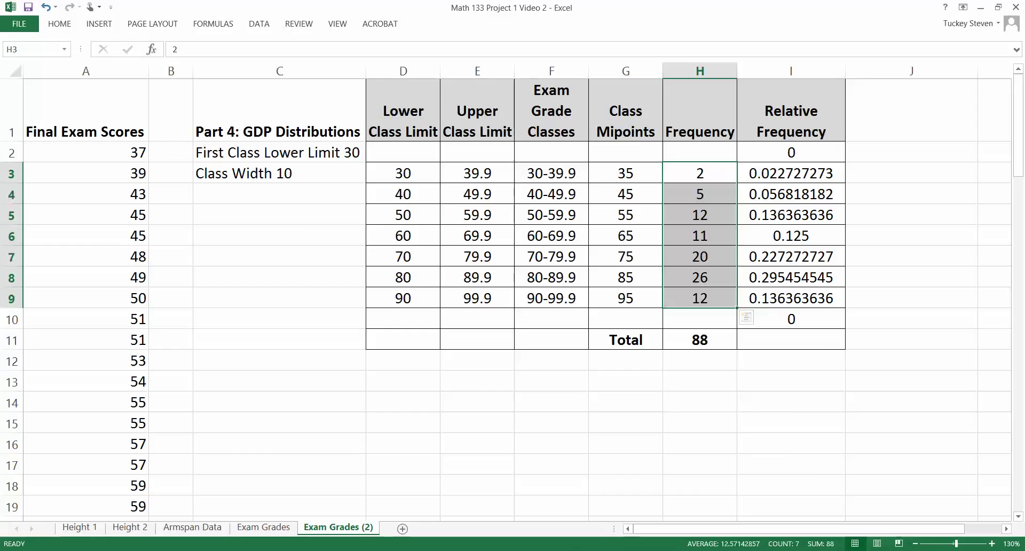
left_click(700, 174)
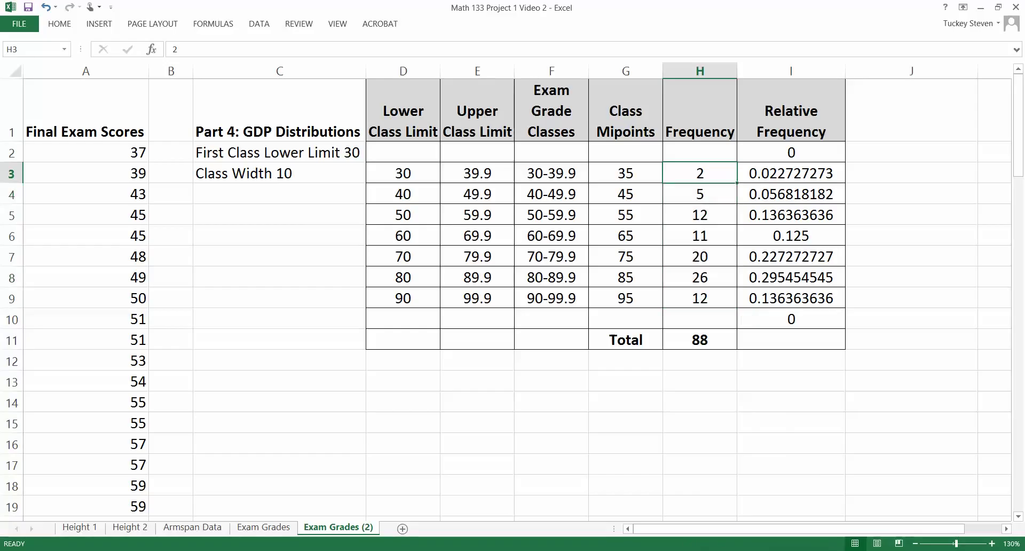
left_click_drag(700, 173, 700, 298)
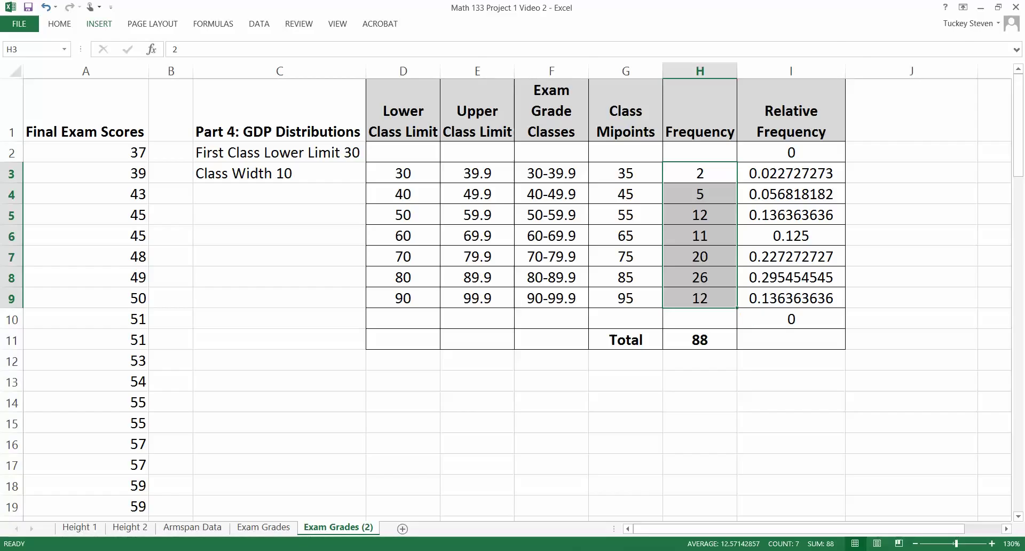
left_click(99, 24)
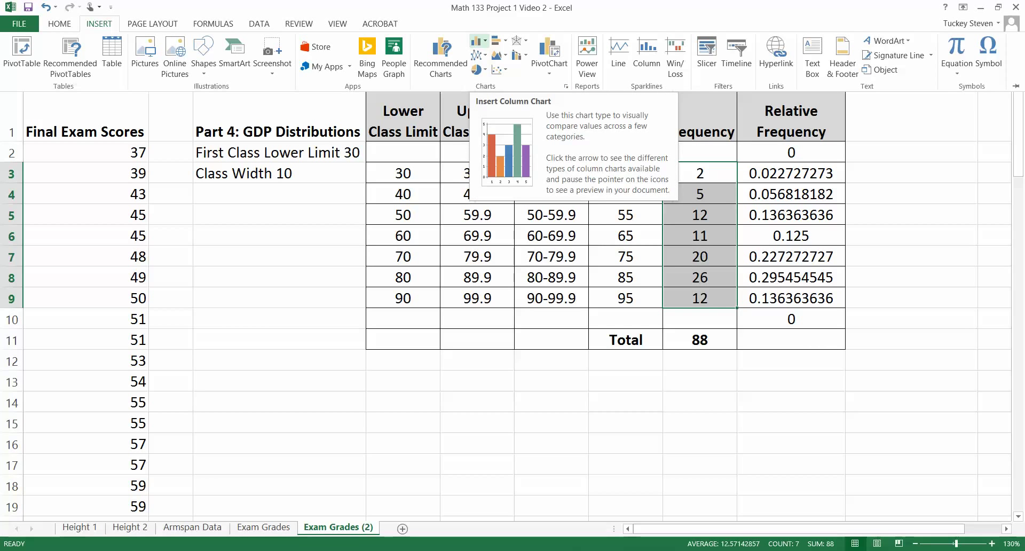
left_click(477, 40)
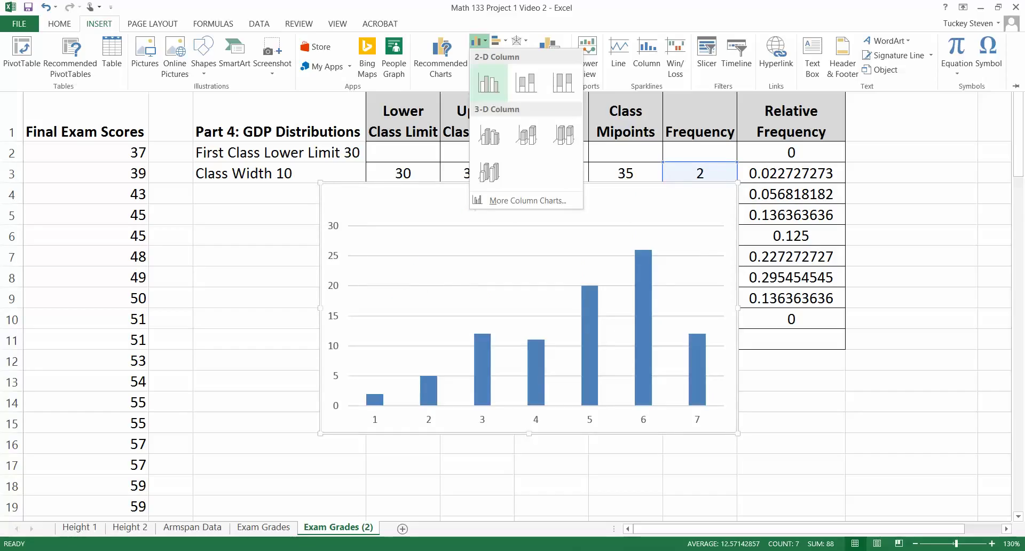
left_click(489, 82)
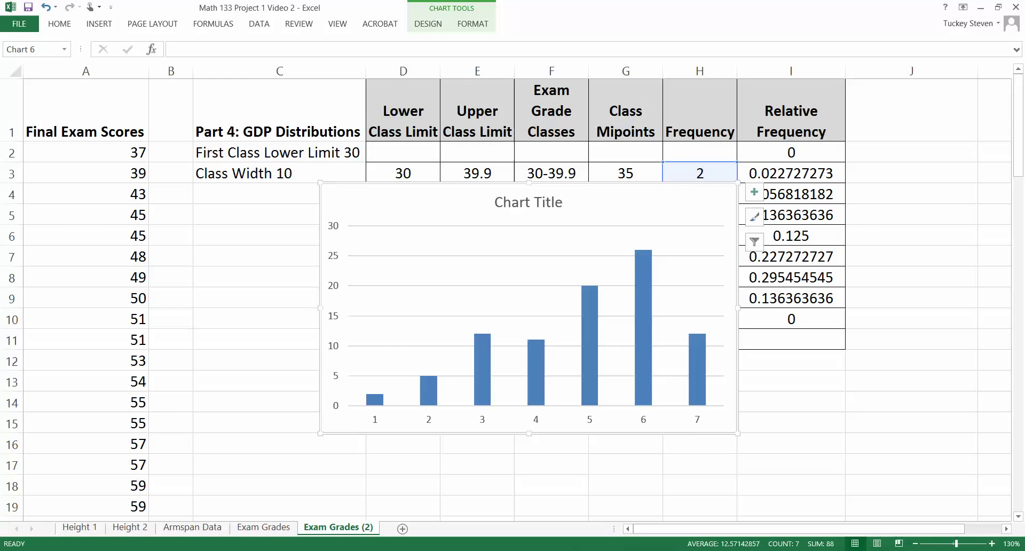
left_click_drag(633, 198, 386, 165)
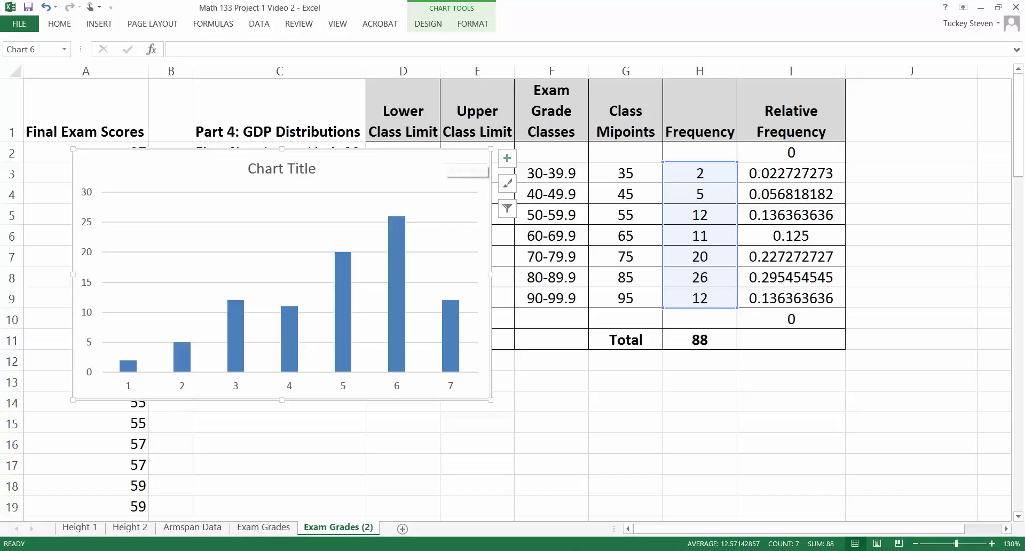
Step: Change the chart's title to "Part 5 #1: Frequency Histogram"
left_click(282, 168)
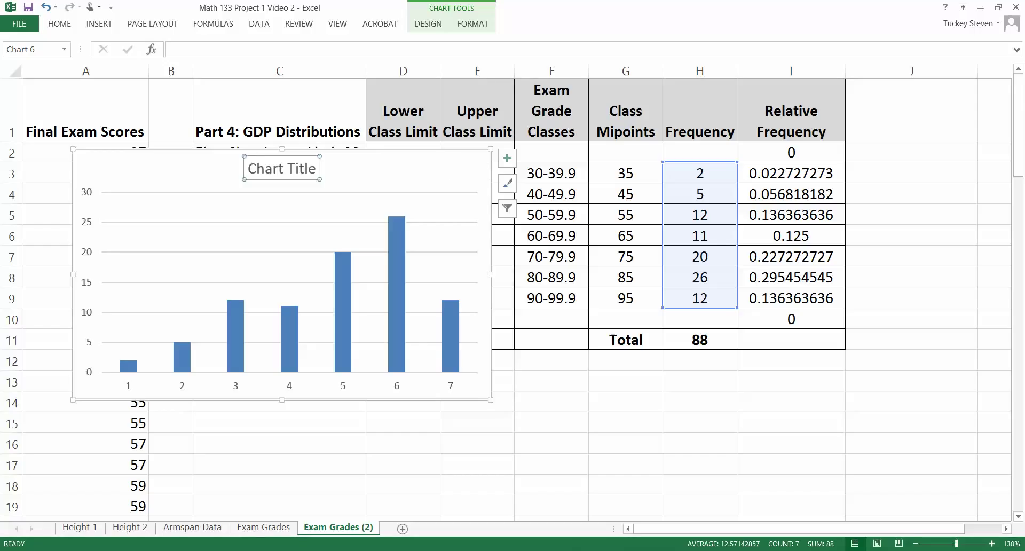
left_click(288, 169)
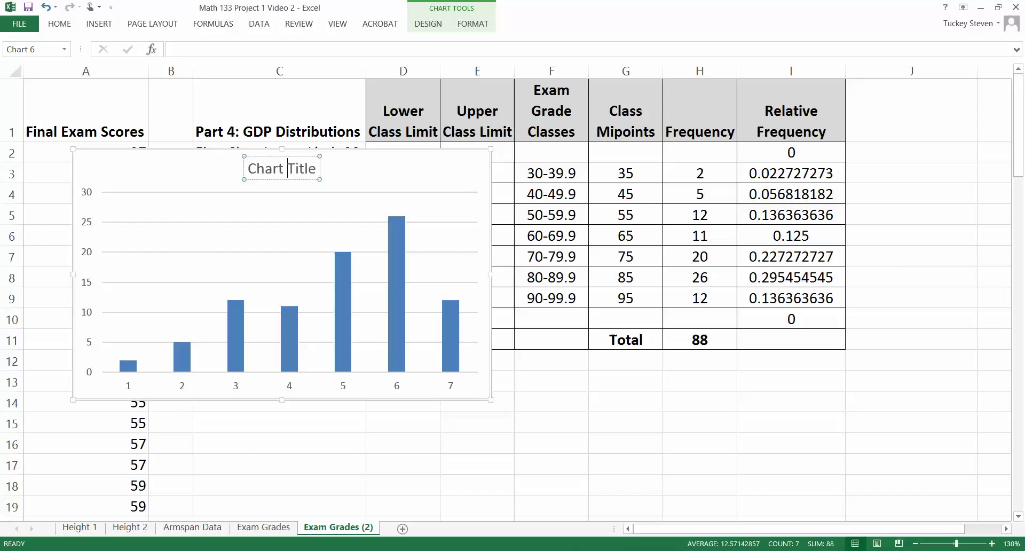
left_click_drag(248, 169, 319, 168)
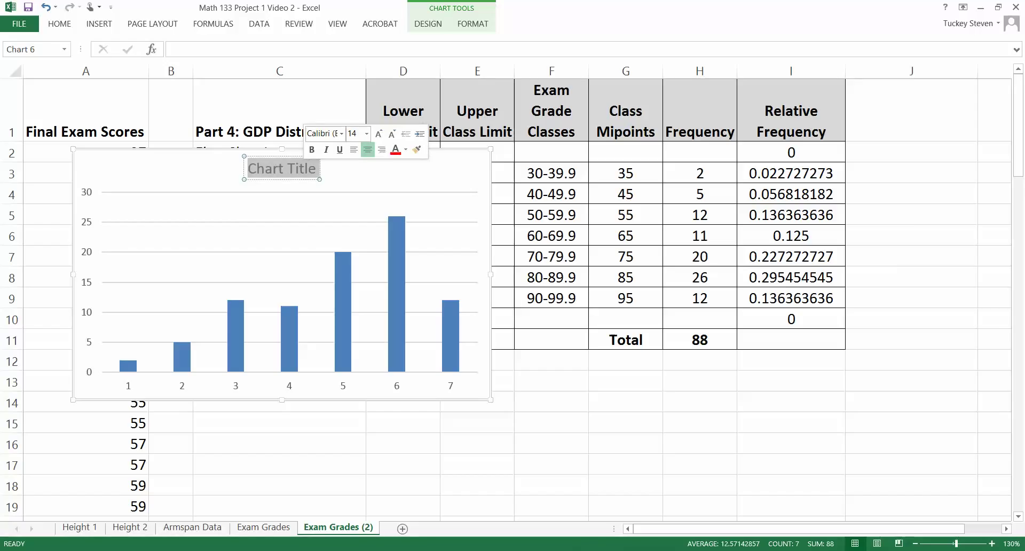
type("Part 5")
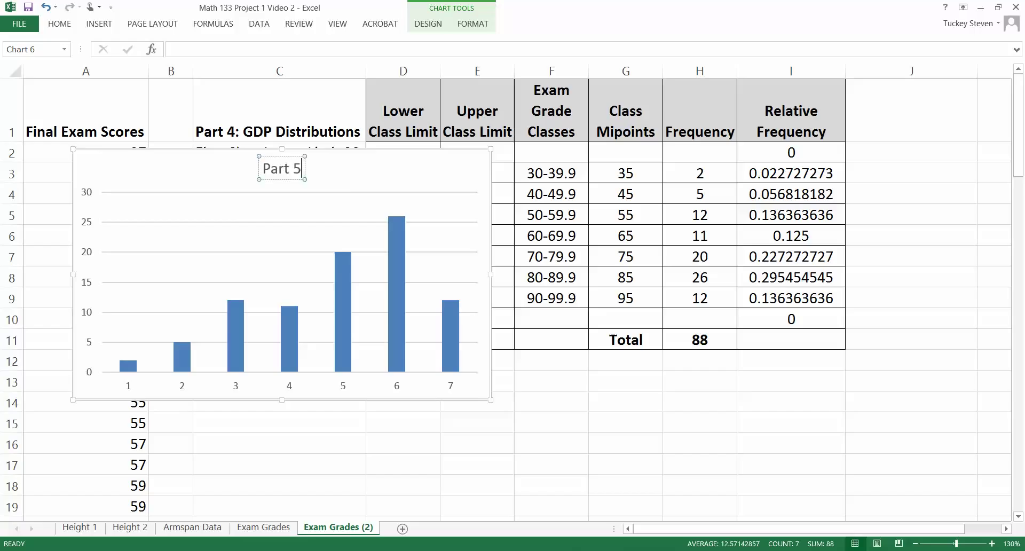
type(" #1: Freqe")
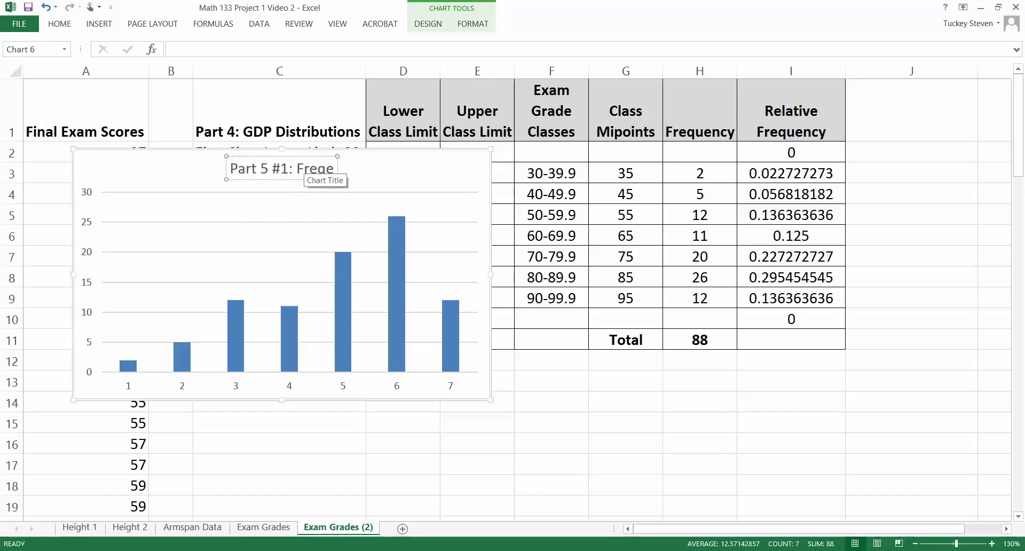
key("BackSpace")
type("uen")
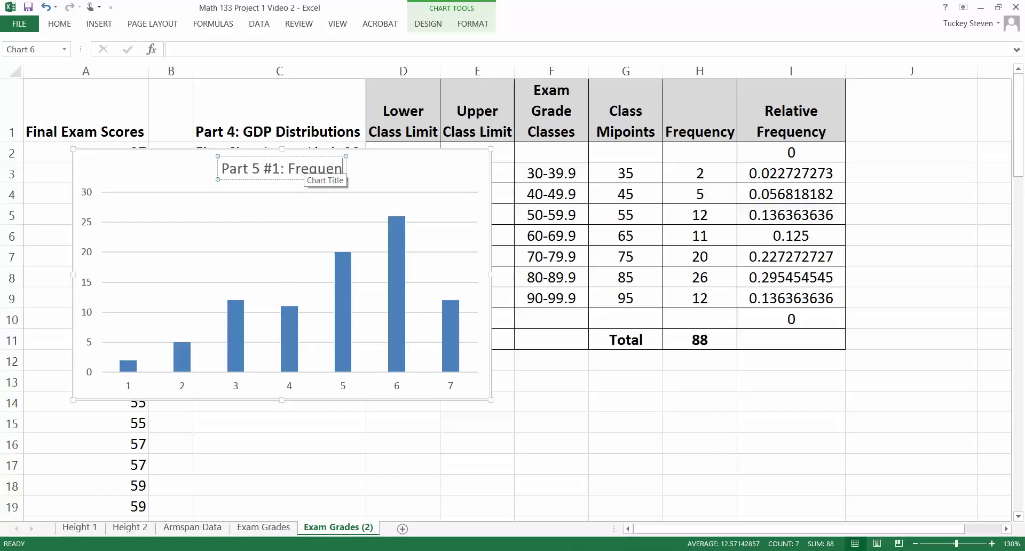
type("cy Histogram")
left_click(435, 170)
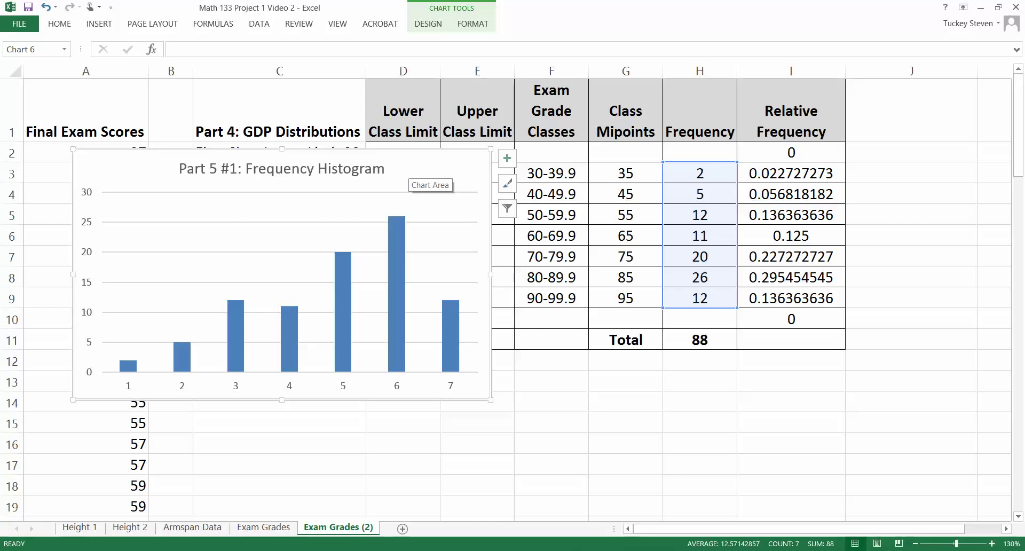
Step: Add axis titles to the frequency histogram and set the vertical axis title to "Frequency"
mouse_move(420, 179)
left_mouse_down()
mouse_move(421, 253)
mouse_move(418, 171)
left_mouse_up()
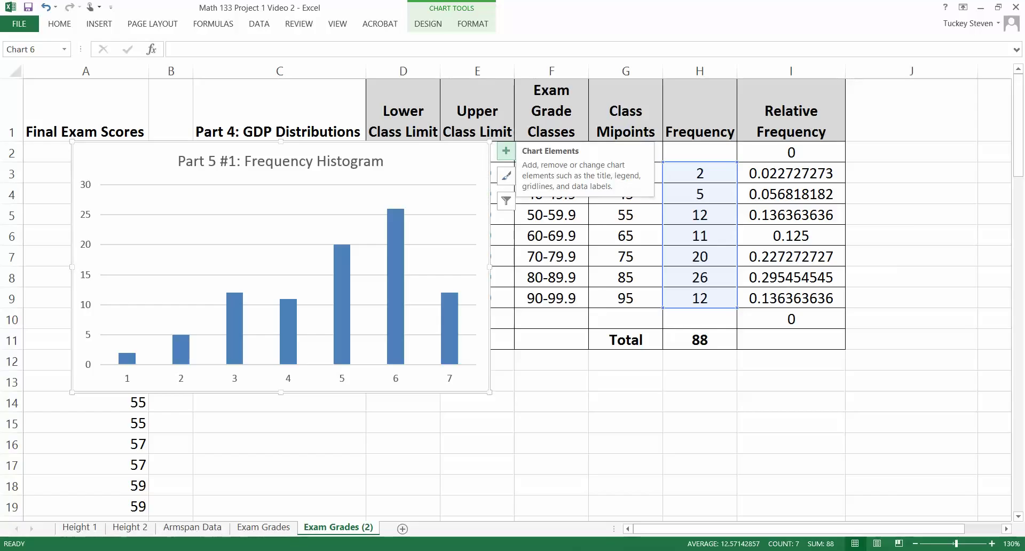
left_click(506, 150)
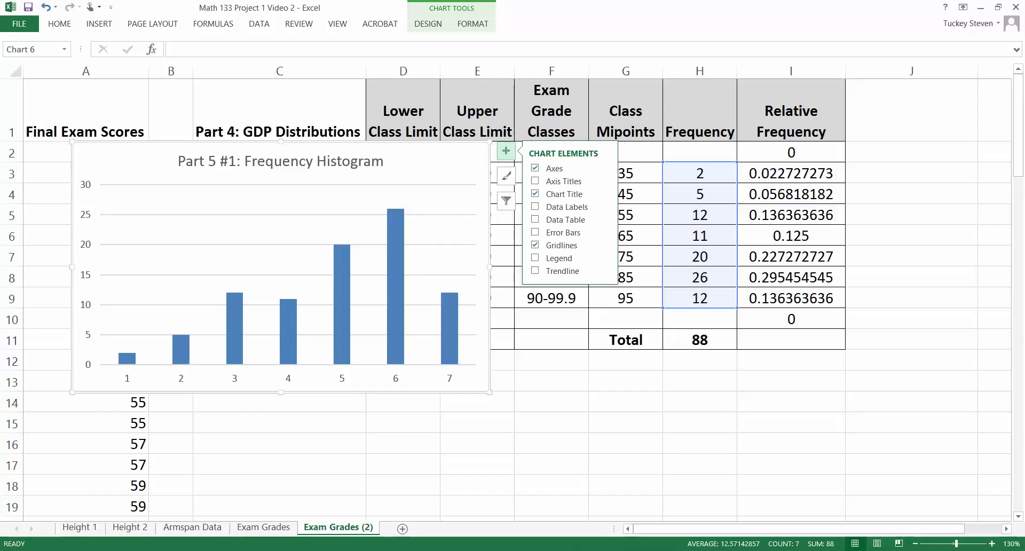
left_click(535, 181)
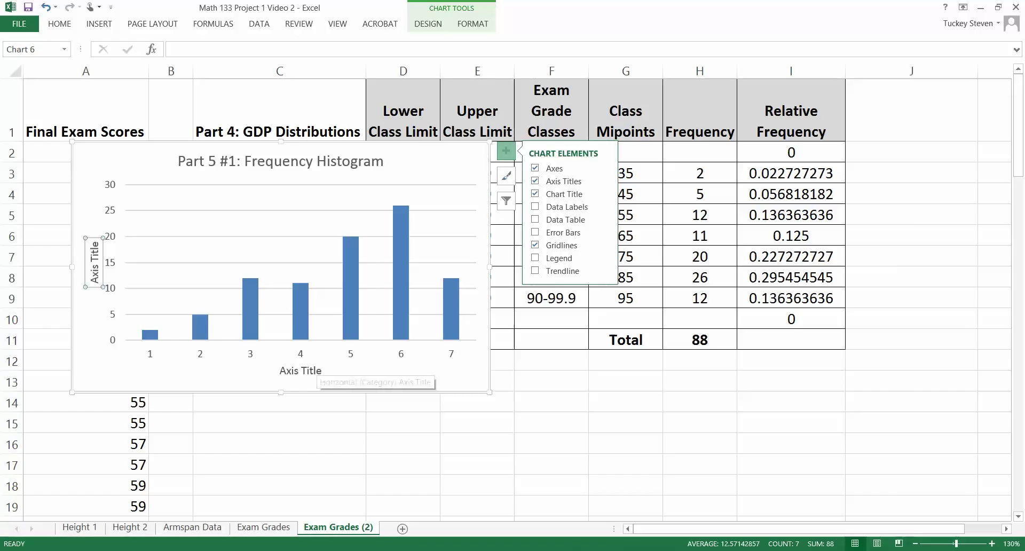
left_click(94, 261)
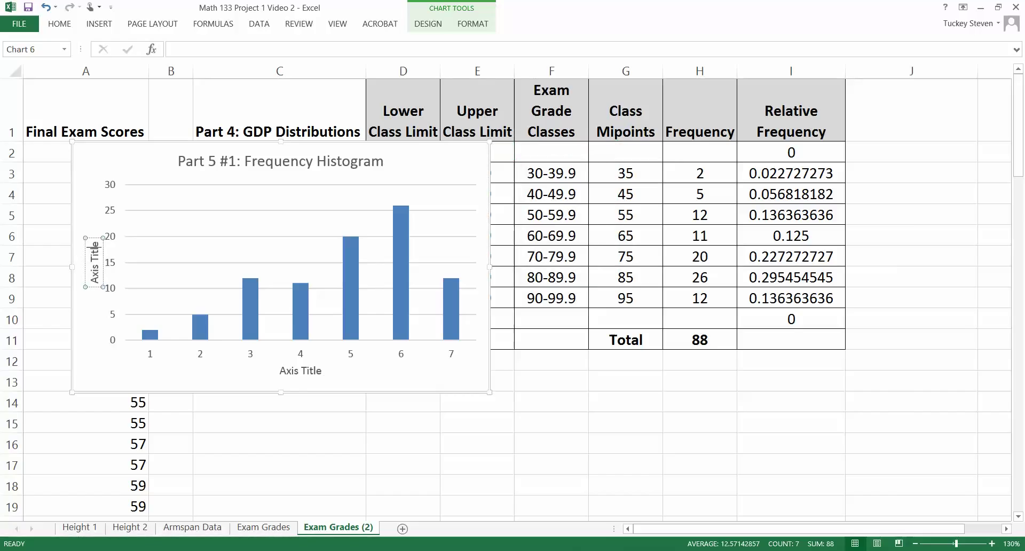
key("ctrl+a")
type("Frequency")
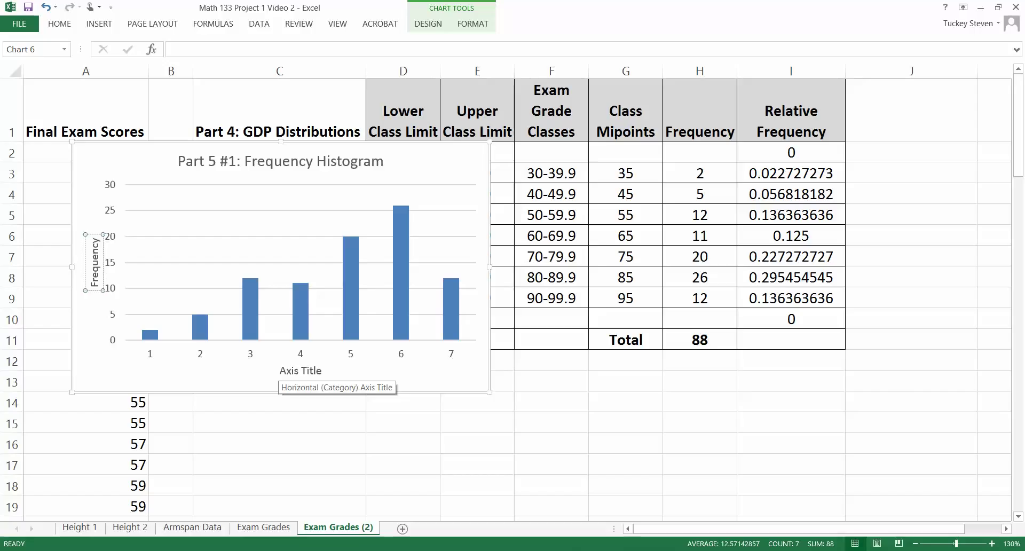
Step: Set the histogram's horizontal axis title to "Final Exam Grades"
left_click(299, 371)
left_click(287, 371)
triple_click(287, 371)
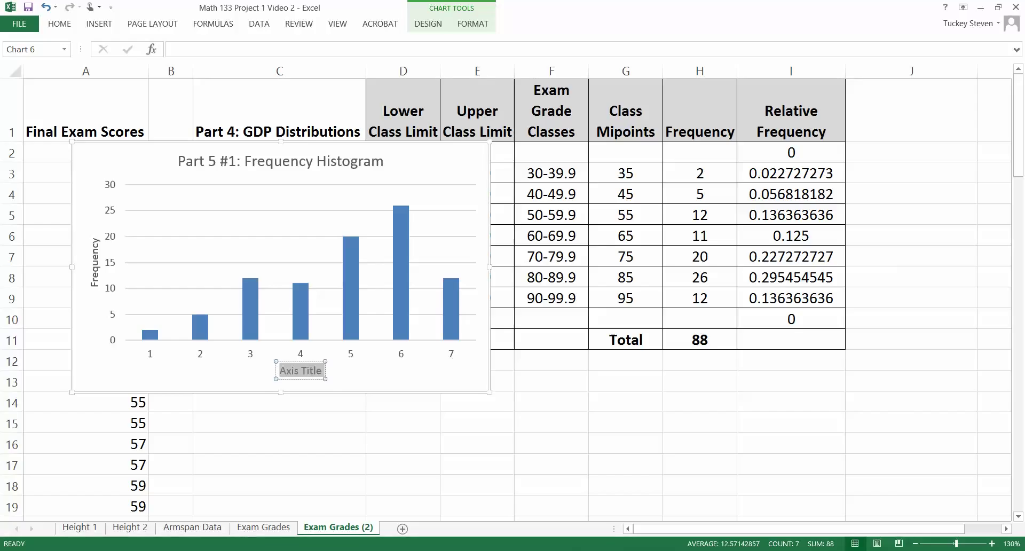
type("l E")
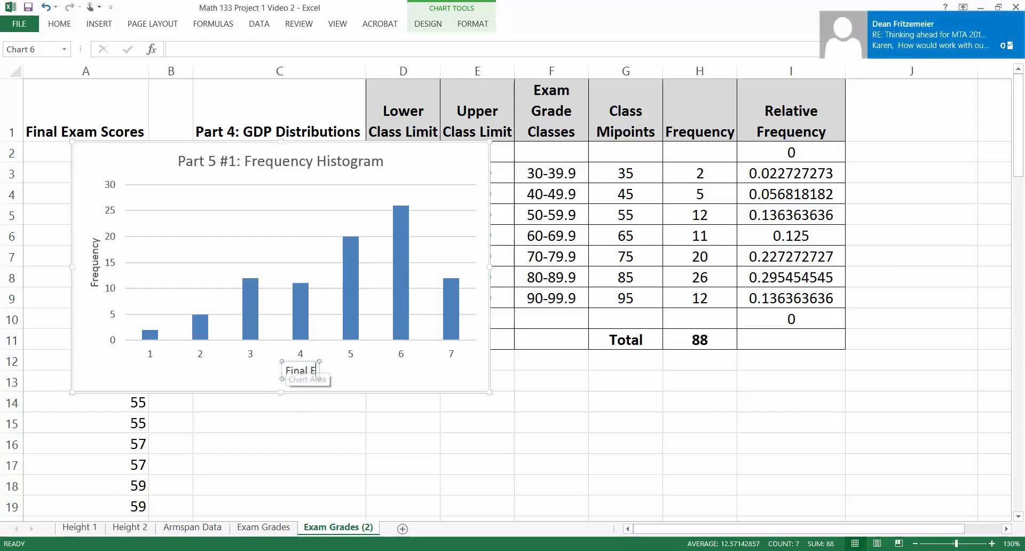
type("xam Classes")
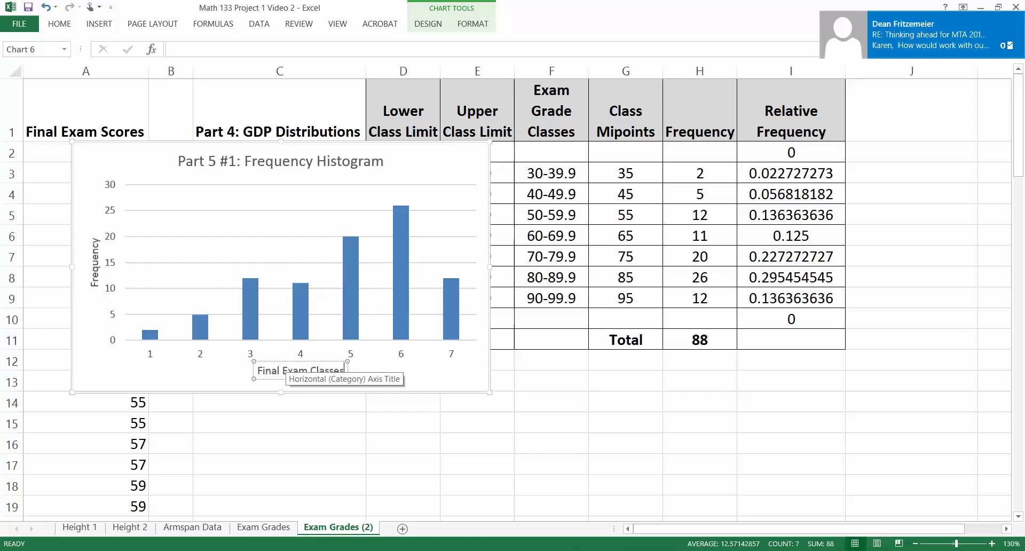
key("BackSpace")
key("BackSpace")
key("BackSpace")
key("BackSpace")
key("BackSpace")
key("BackSpace")
key("BackSpace")
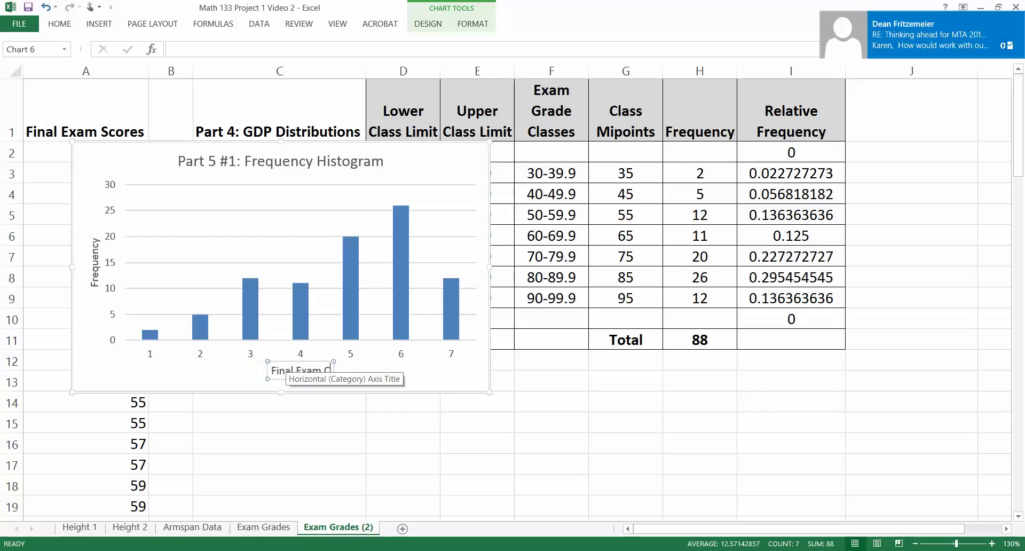
type("Grades")
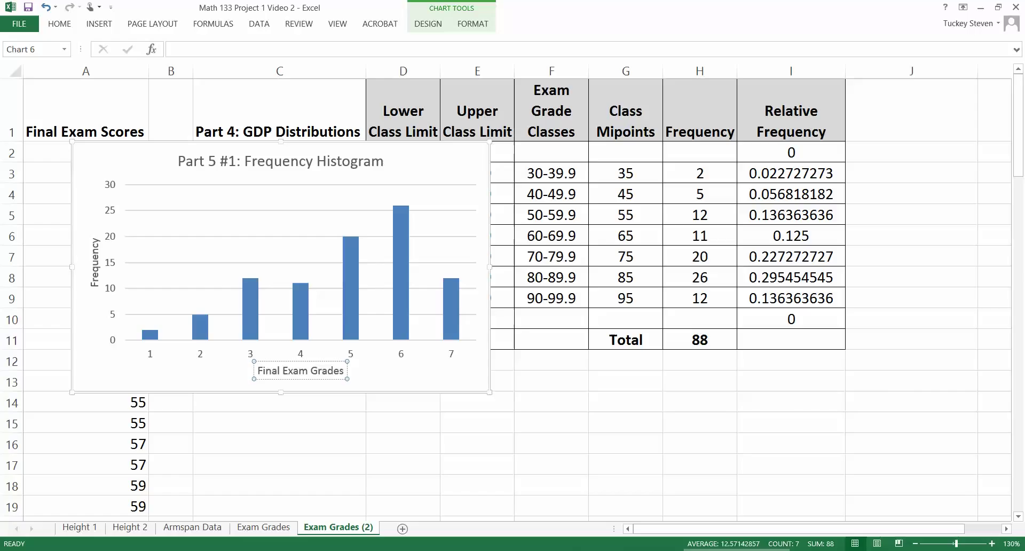
left_click(301, 353)
left_click(477, 444)
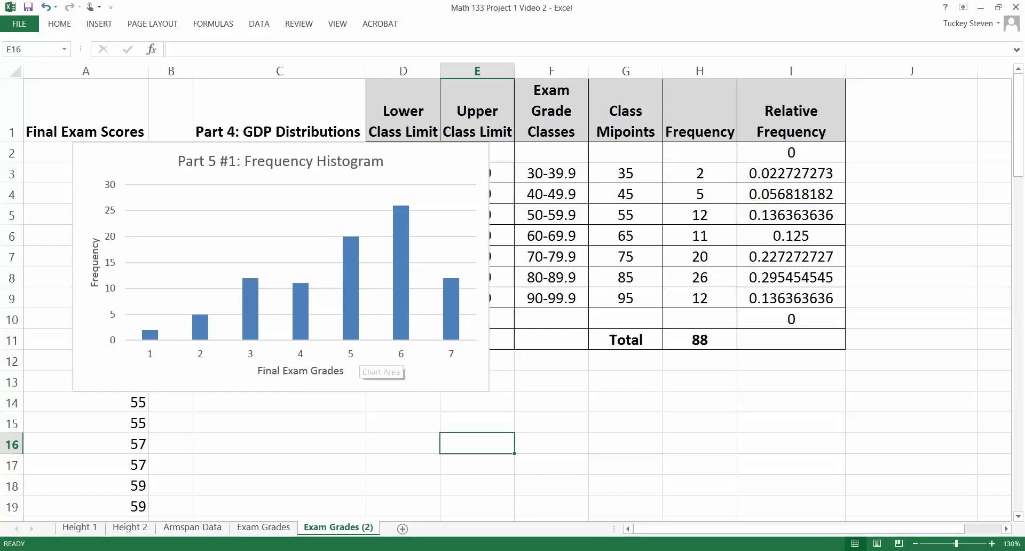
Step: Use the exam grade classes in F3:F9 as the histogram's horizontal axis labels
left_click(352, 353)
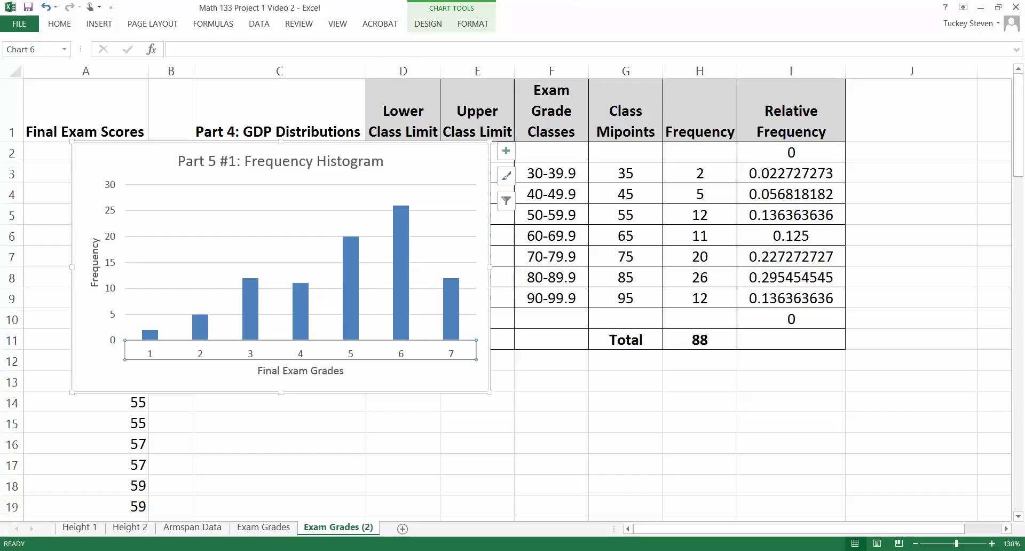
right_click(375, 353)
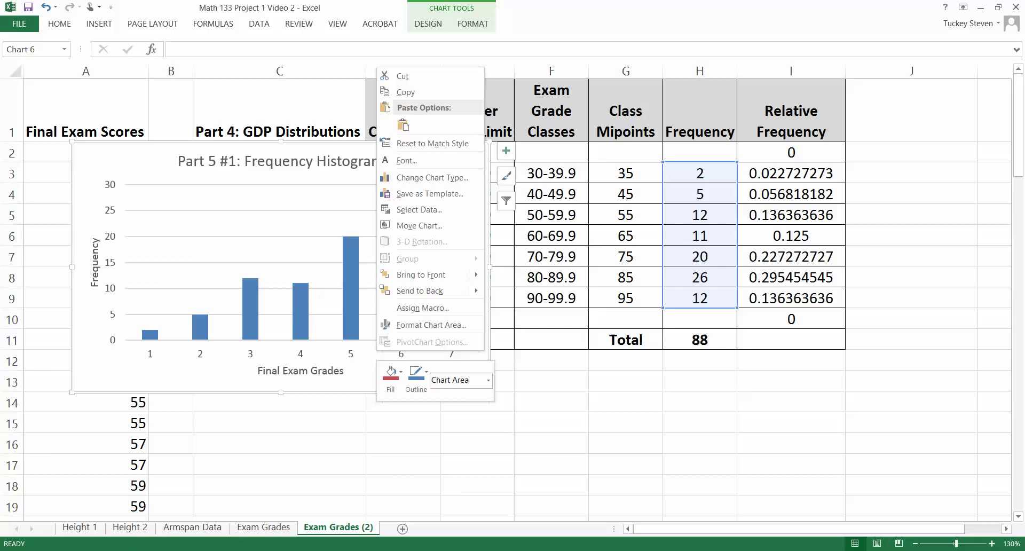
right_click(348, 354)
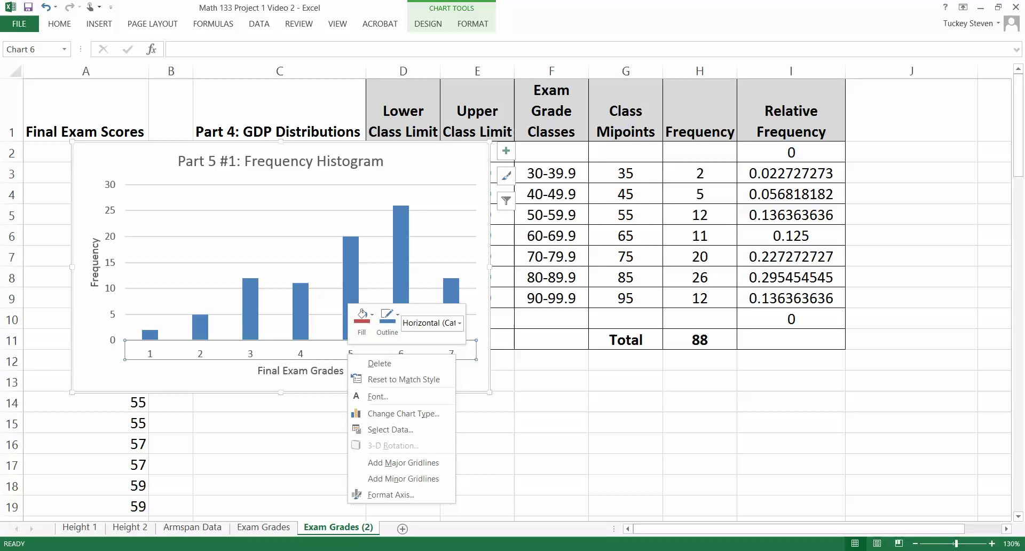
left_click(390, 429)
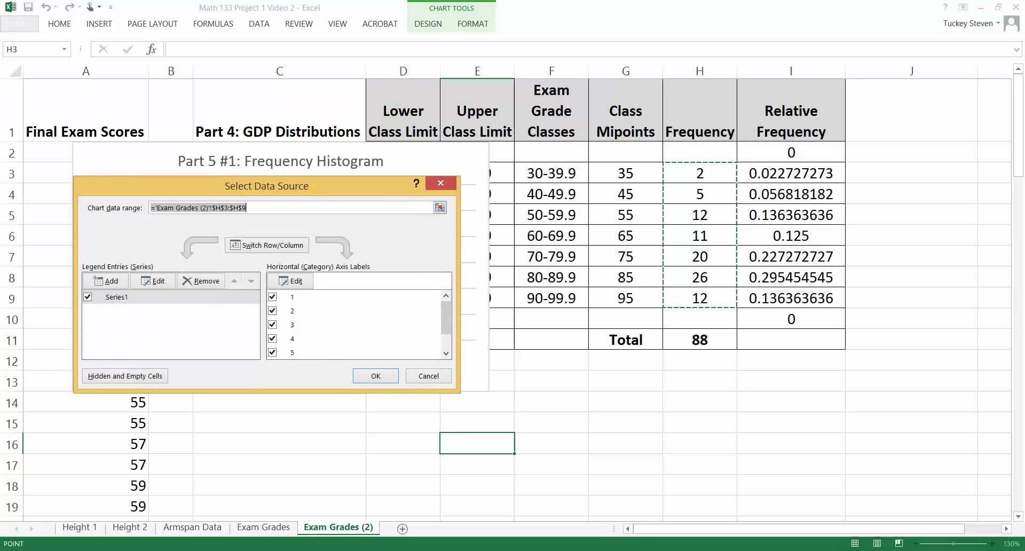
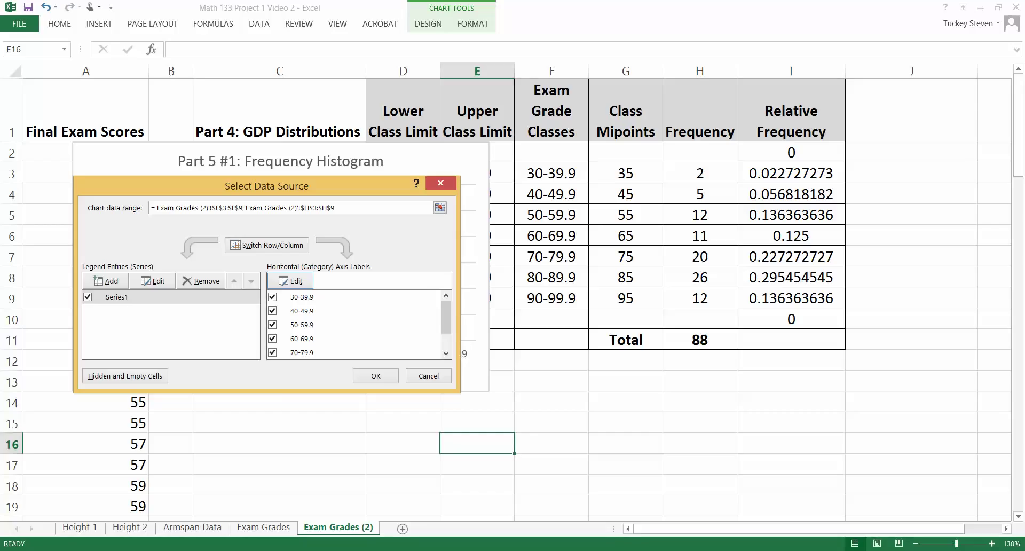
left_click(375, 376)
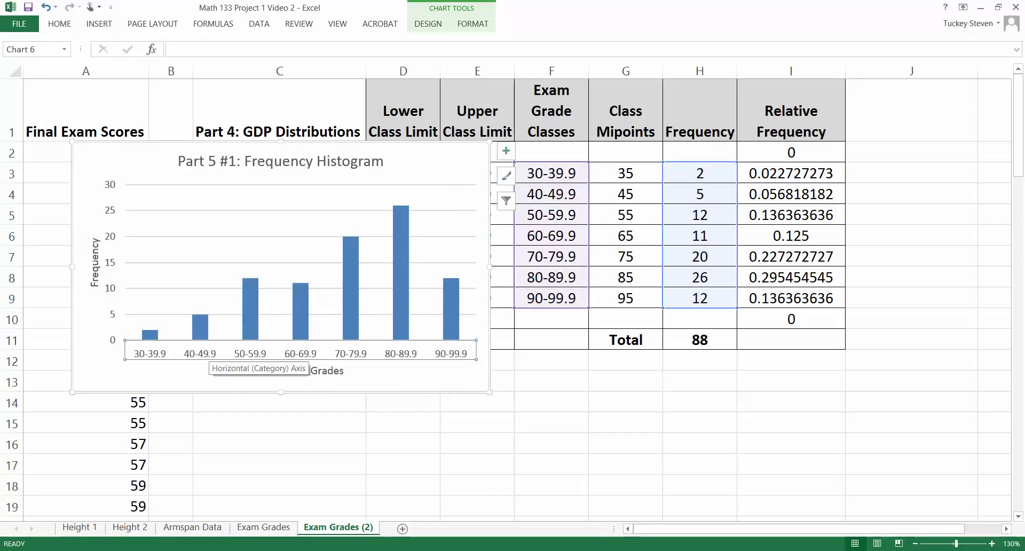
right_click(212, 355)
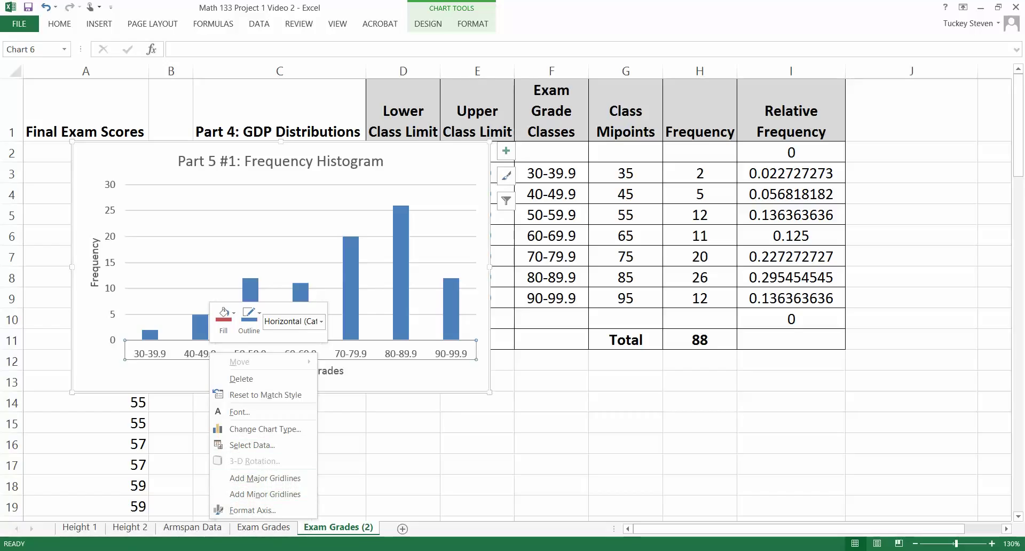
key("Escape")
left_click(551, 443)
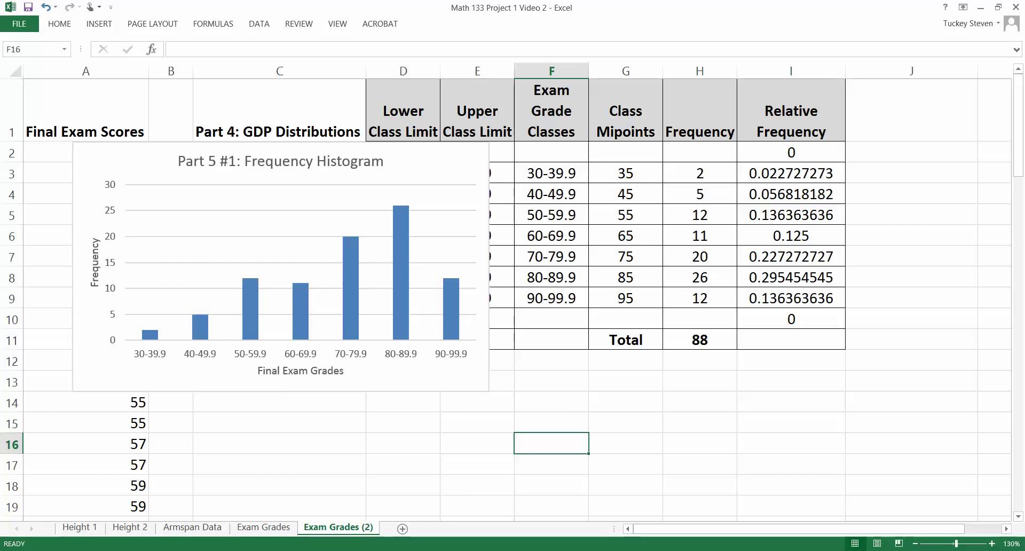
Step: Format the horizontal axis so that the text direction of its labels is rotated 270°
right_click(359, 354)
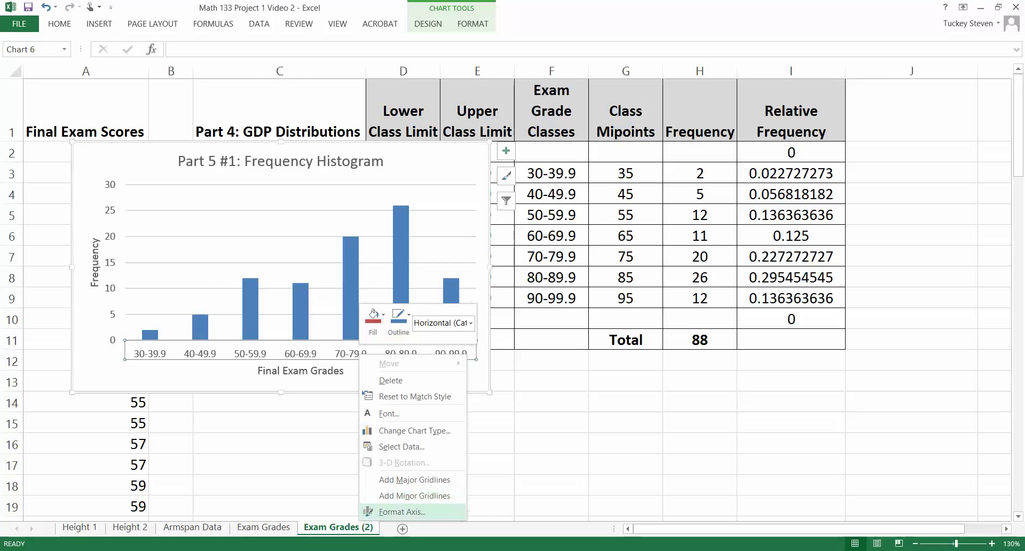
left_click(402, 512)
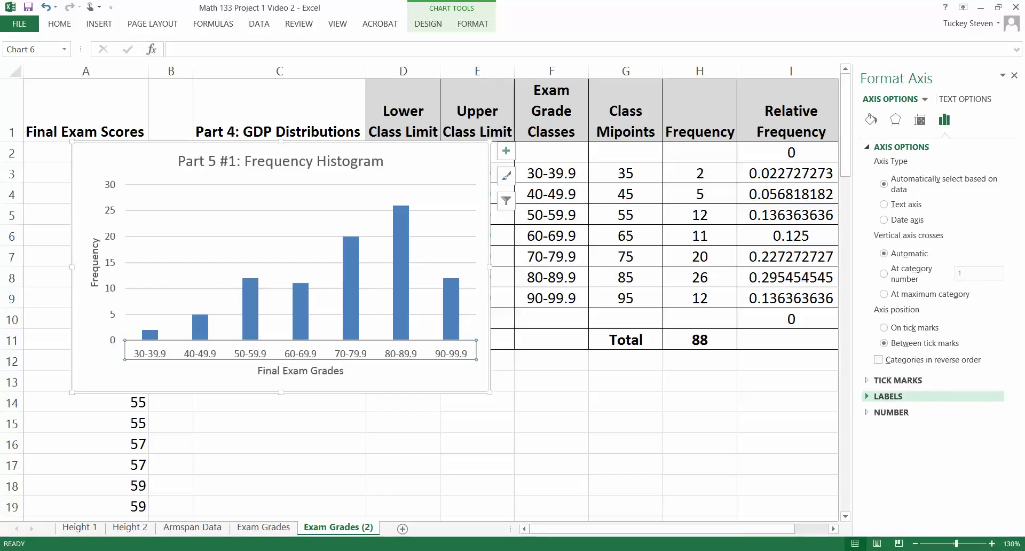
left_click(889, 396)
left_click(998, 487)
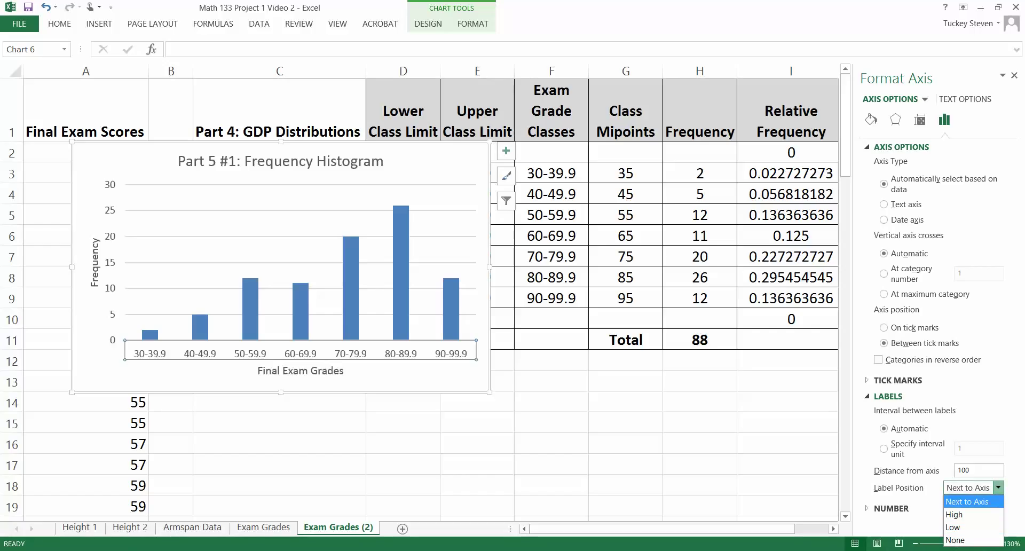
left_click(914, 184)
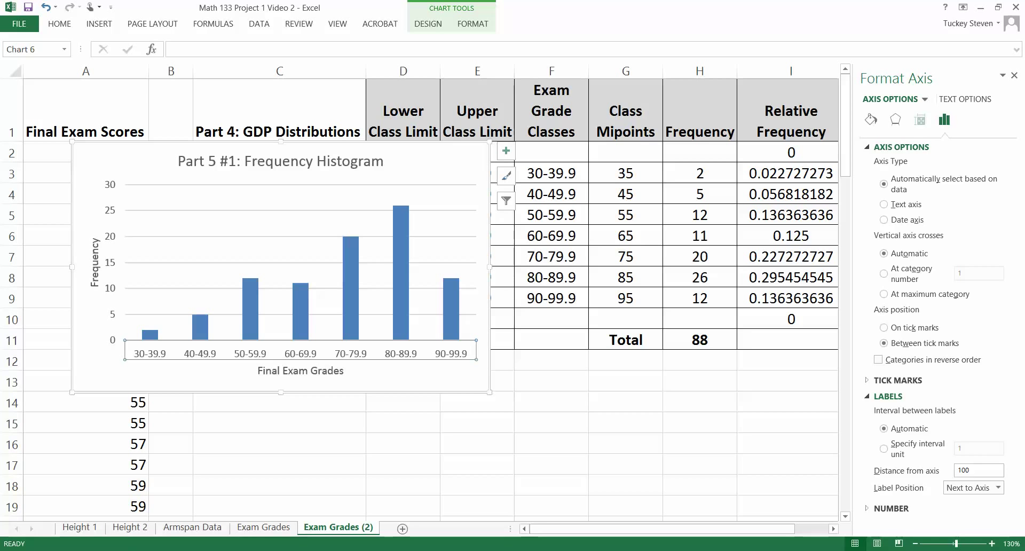
left_click(920, 120)
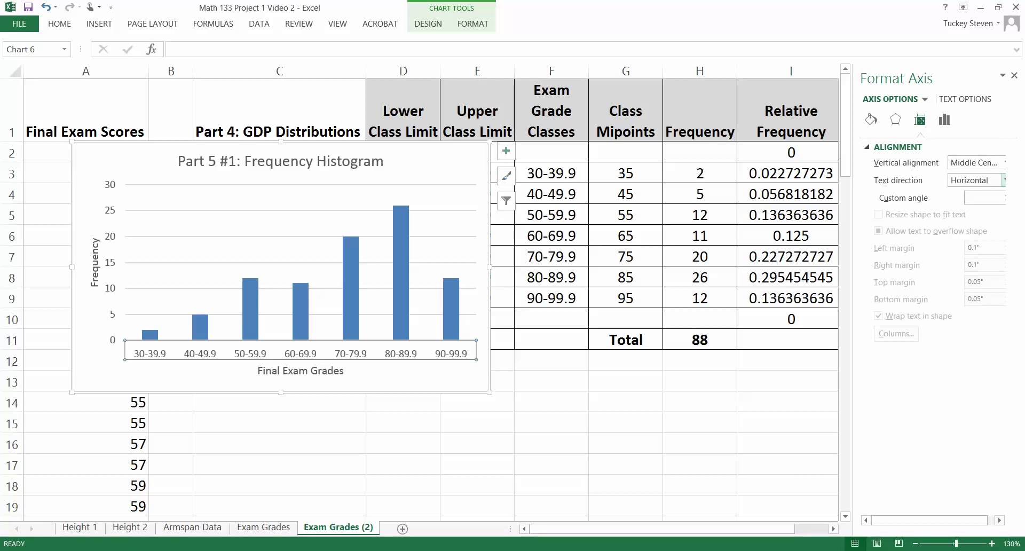
left_click(1004, 180)
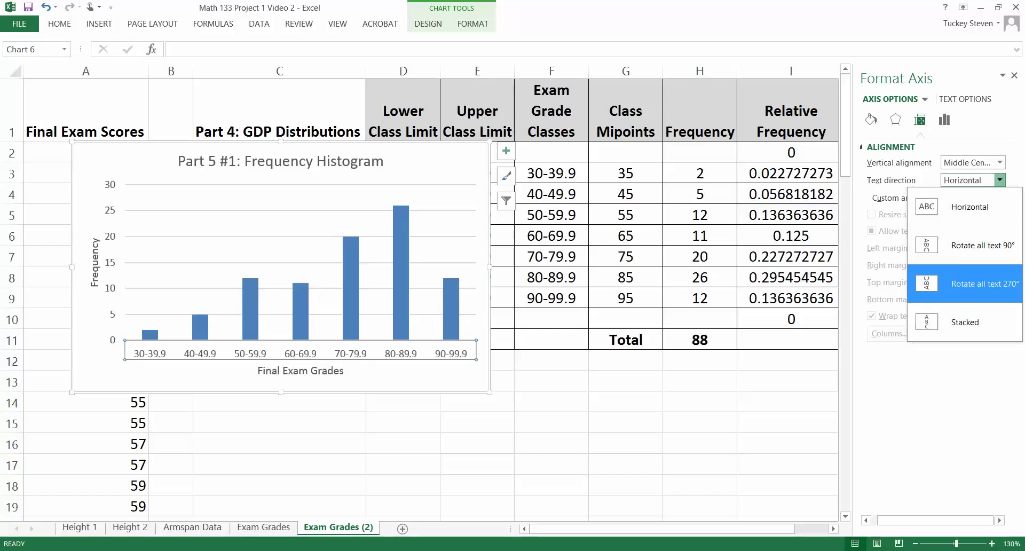
left_click(984, 284)
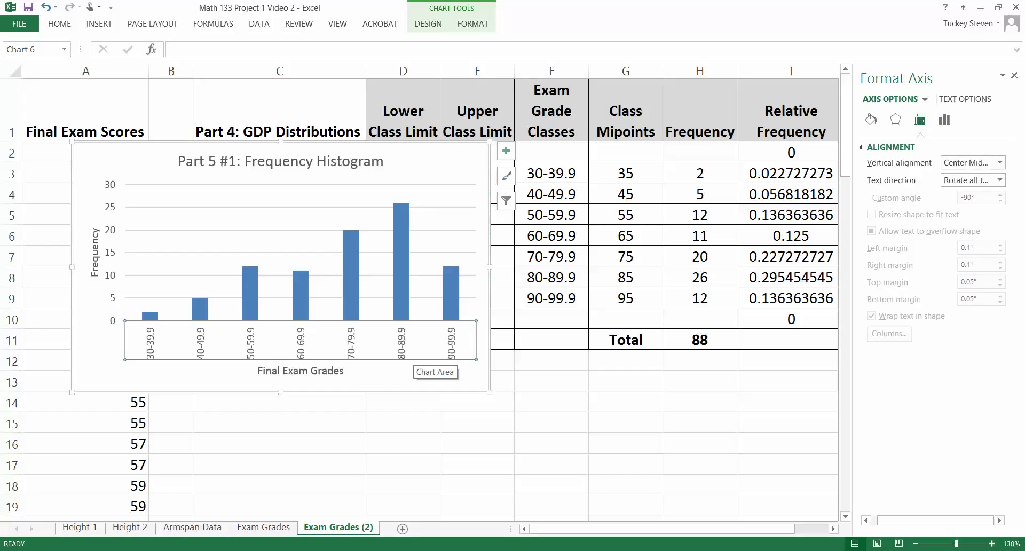
left_click(407, 402)
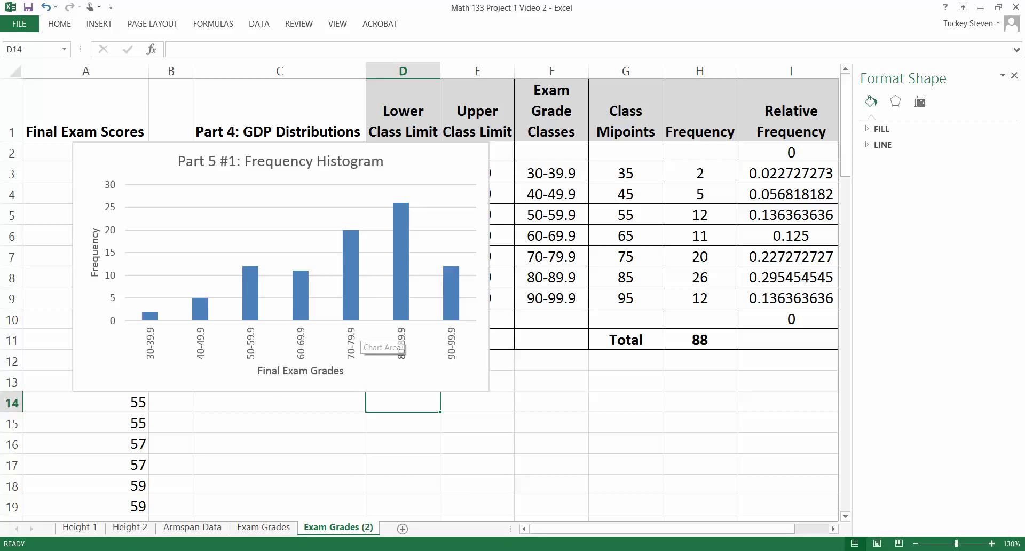
left_click(401, 342)
right_click(356, 331)
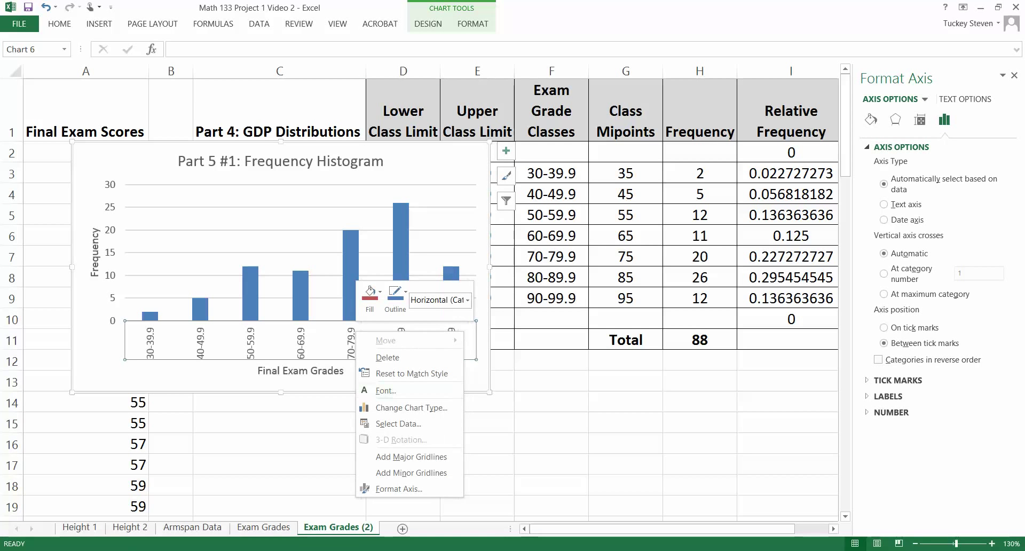
left_click(399, 488)
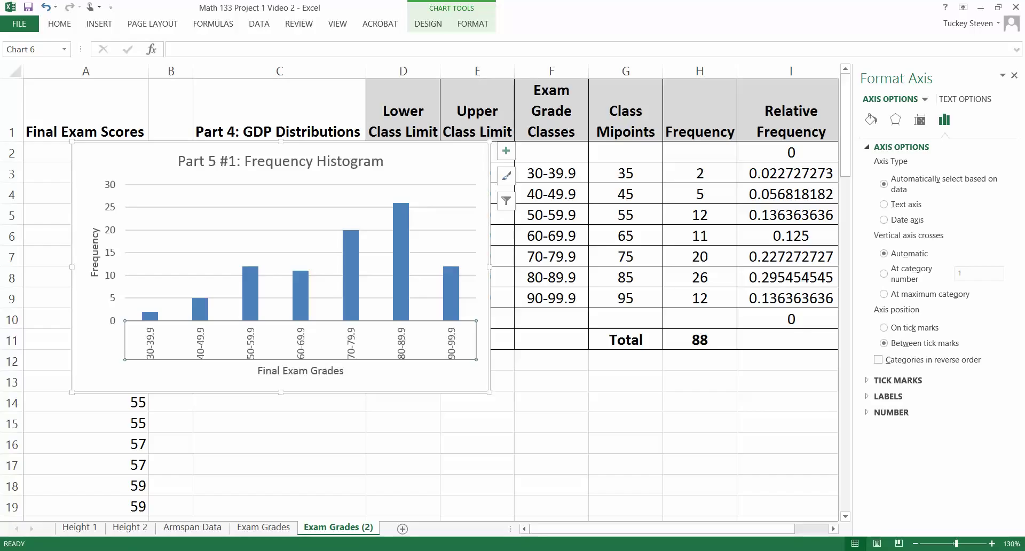
right_click(369, 346)
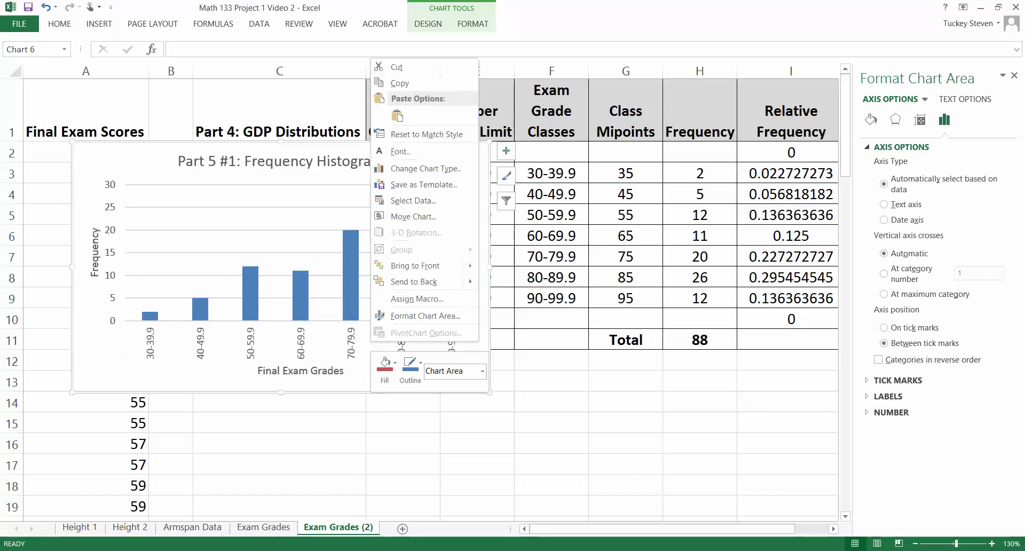
left_click(369, 346)
Step: Use the class midpoints in G3:G9 as the histogram's horizontal axis labels
left_click(351, 339)
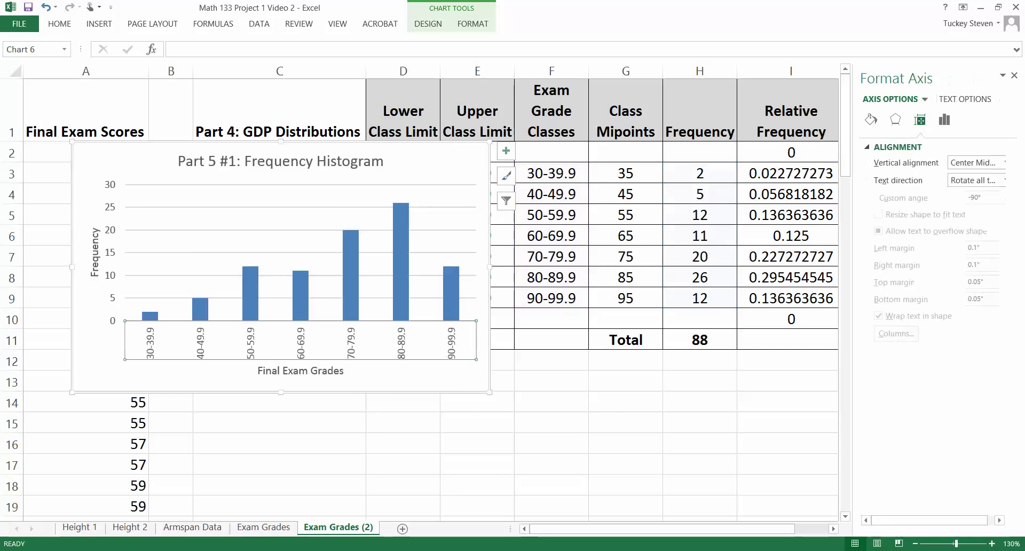
right_click(350, 339)
left_click(394, 431)
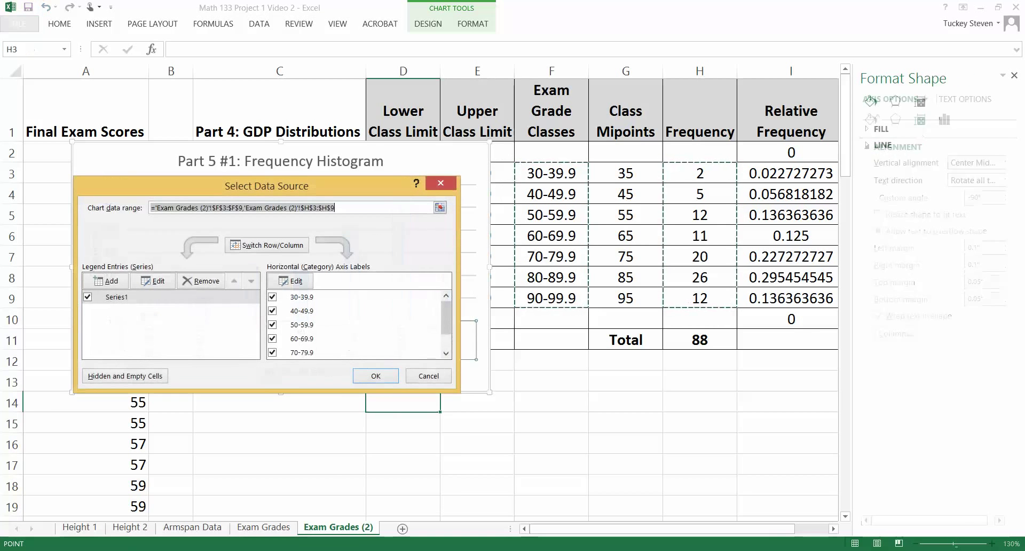
left_click(290, 281)
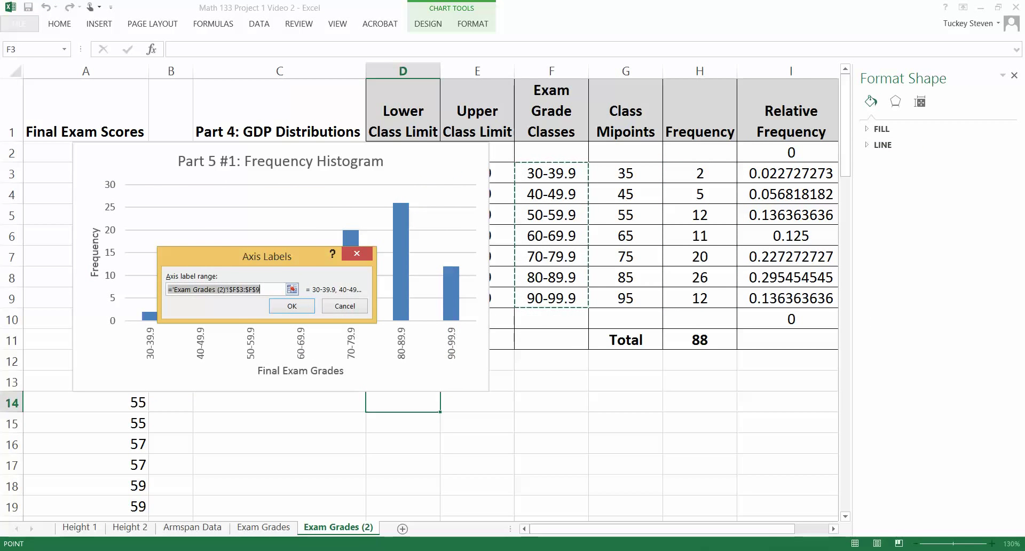
left_click_drag(625, 173, 649, 306)
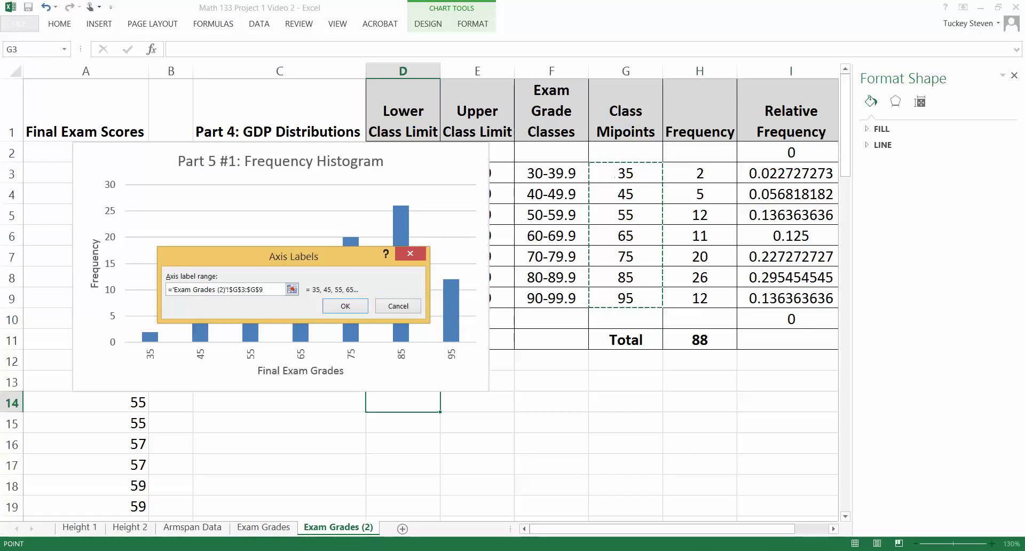
key("Return")
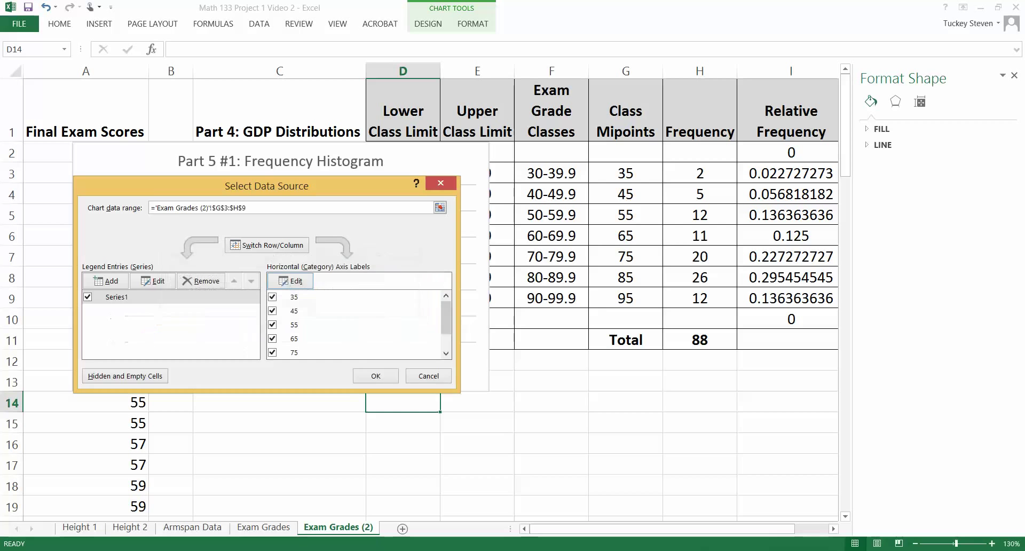
left_click(376, 376)
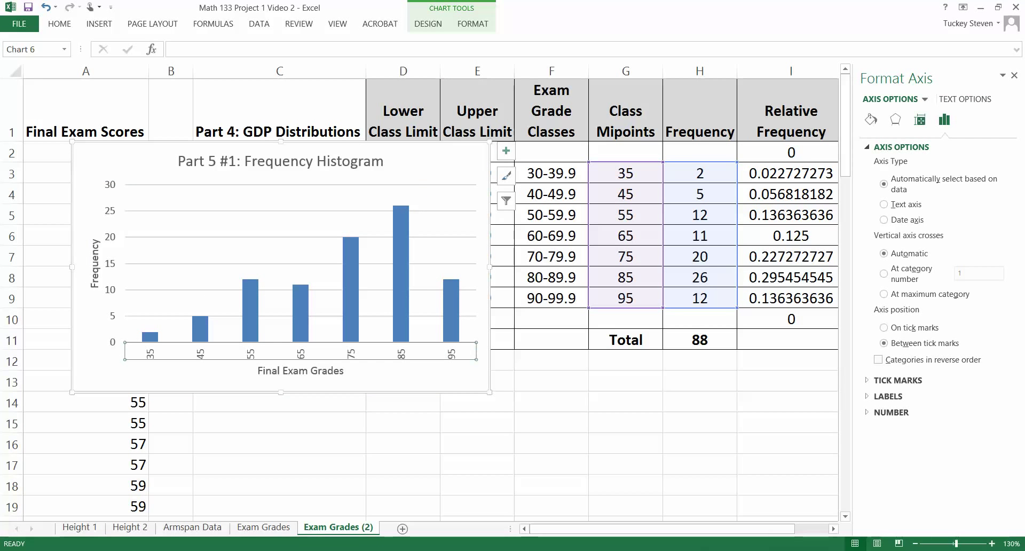
Step: Set the text direction of the histogram's horizontal axis labels to Horizontal
left_click(919, 120)
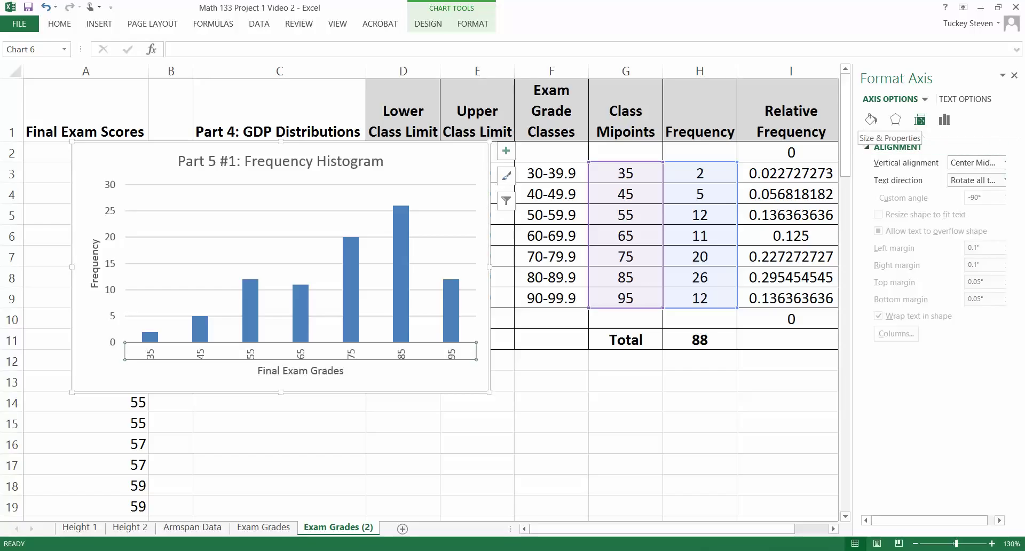
left_click(1004, 180)
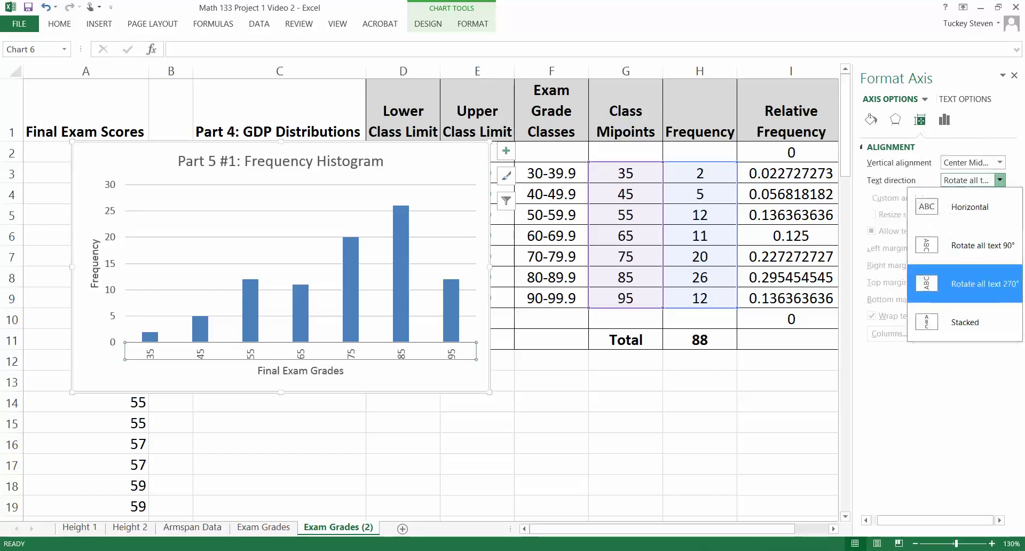
left_click(943, 222)
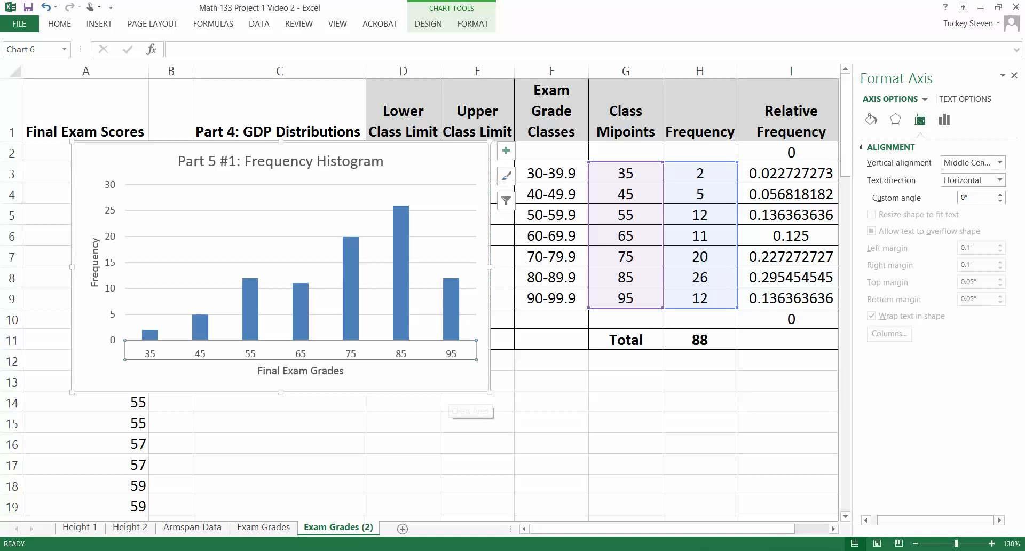
Step: Undo the label direction change and the switch to midpoint labels on the histogram's horizontal axis, and close the formatting pane
left_click(502, 382)
key("ctrl+z")
key("ctrl+z")
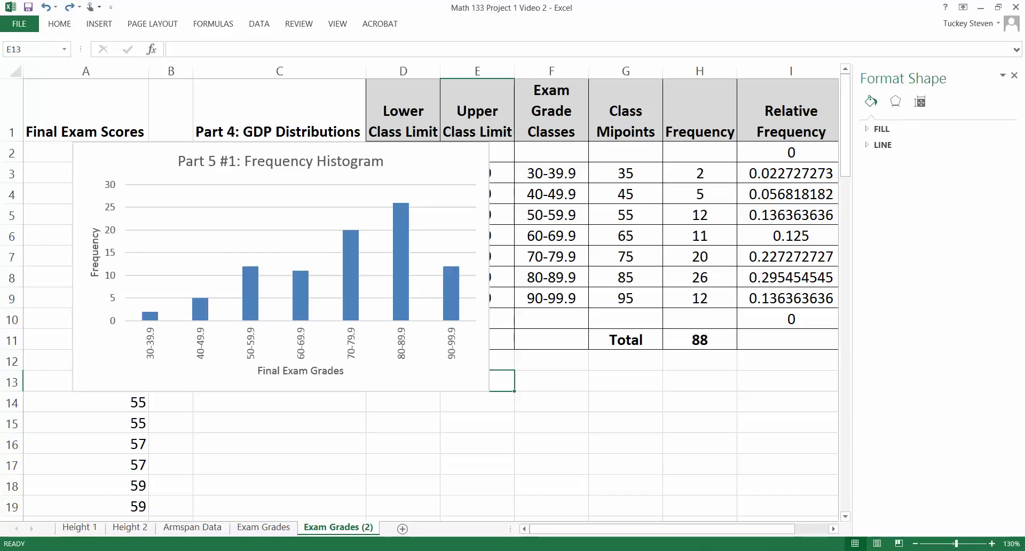
left_click(1015, 75)
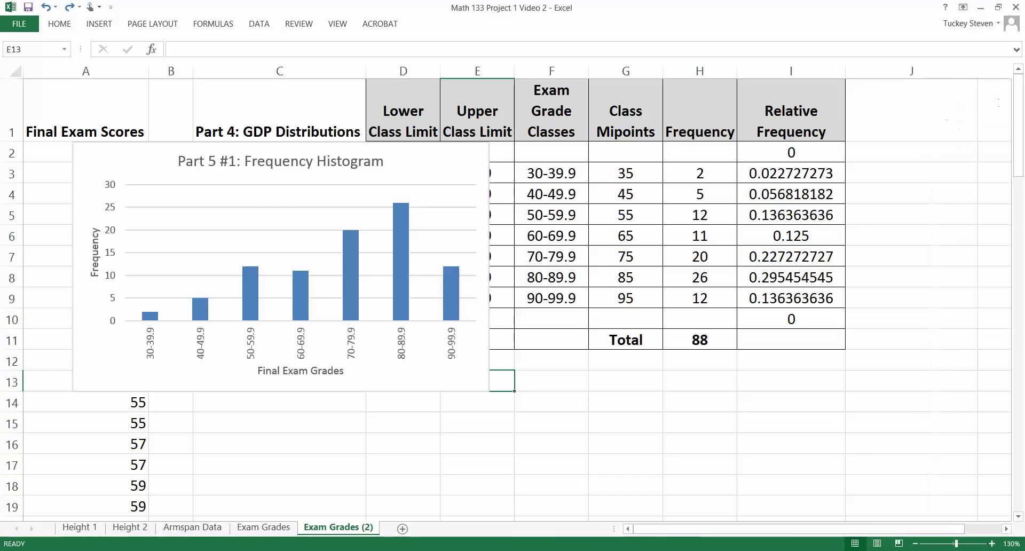
left_click(552, 381)
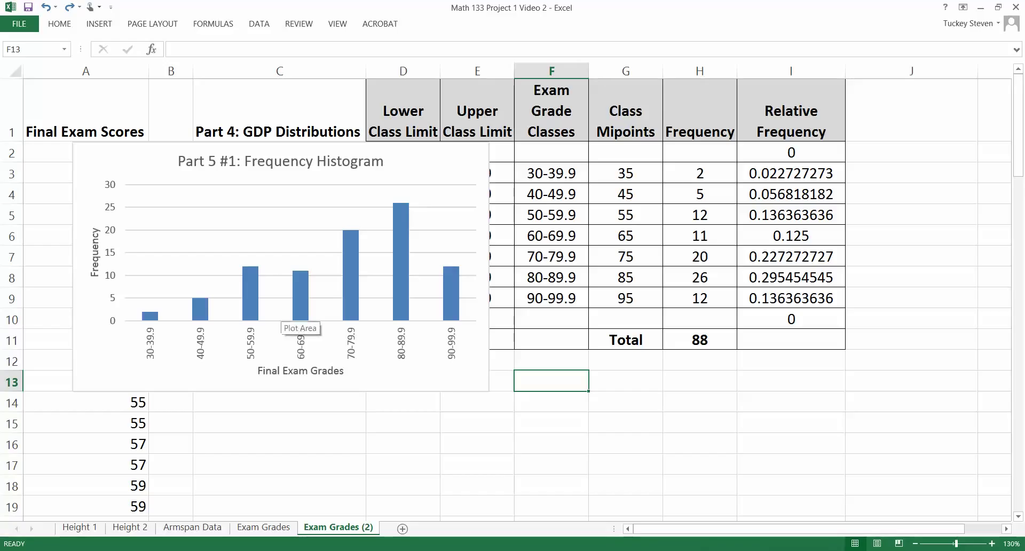
Step: Format the histogram's data series with a gap width of 0%
mouse_move(299, 314)
left_click(300, 299)
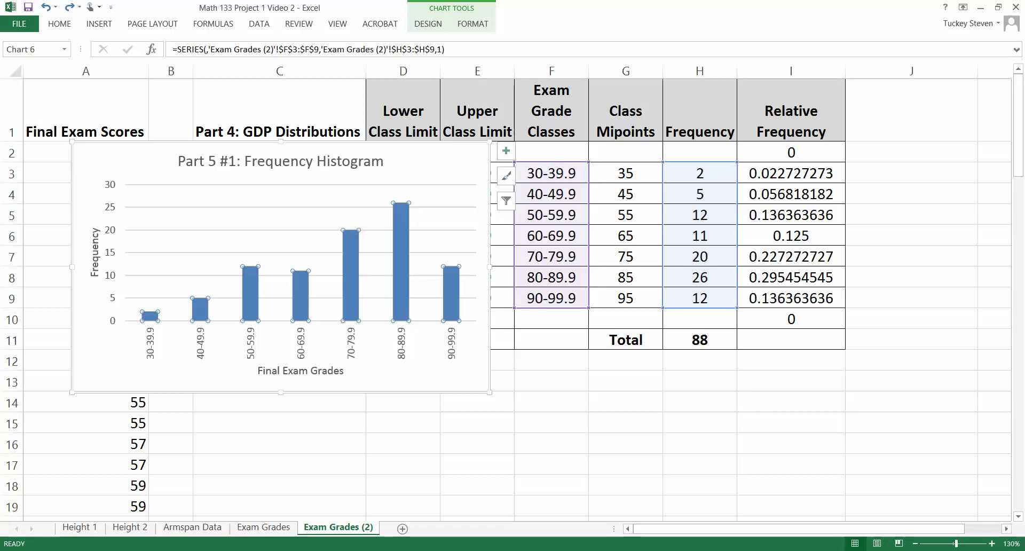
right_click(302, 300)
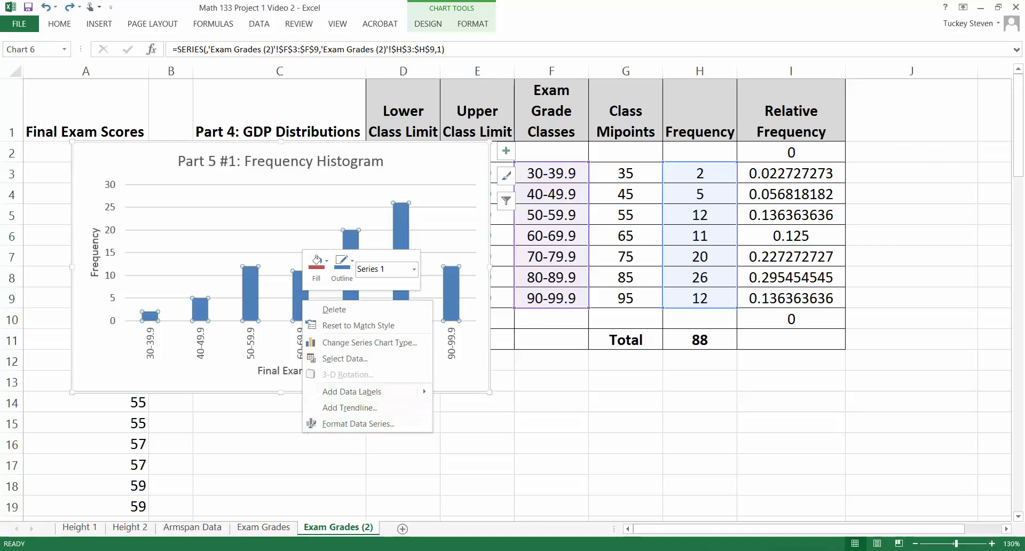
left_click(357, 424)
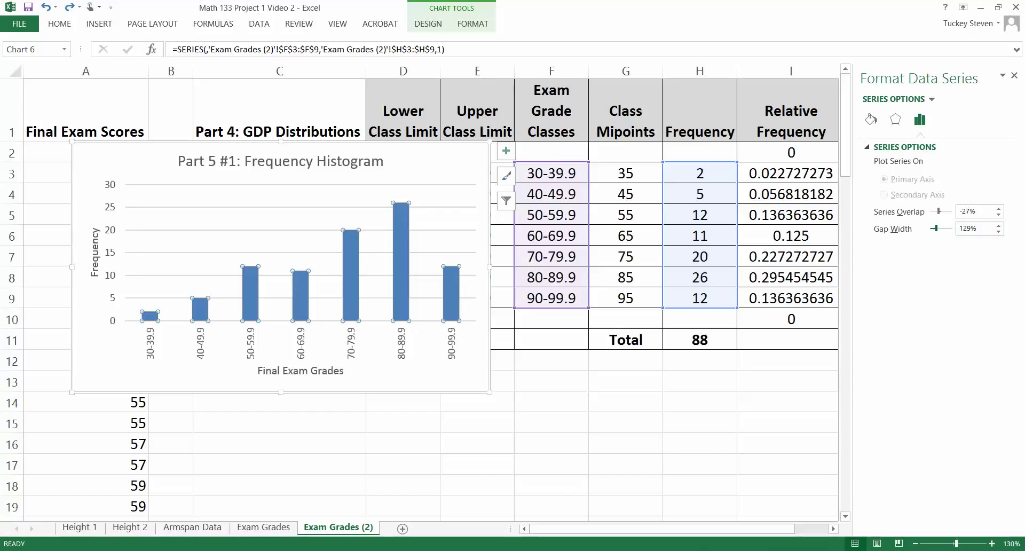
left_click_drag(936, 229, 931, 228)
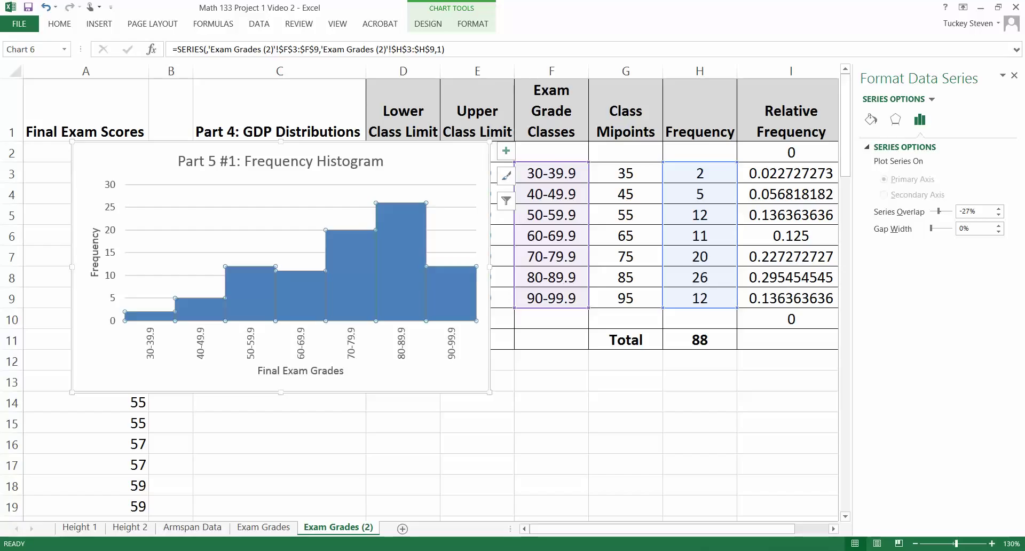
Step: Give the histogram's bars a solid black border 1.5 pt wide and close the formatting pane
left_click(871, 120)
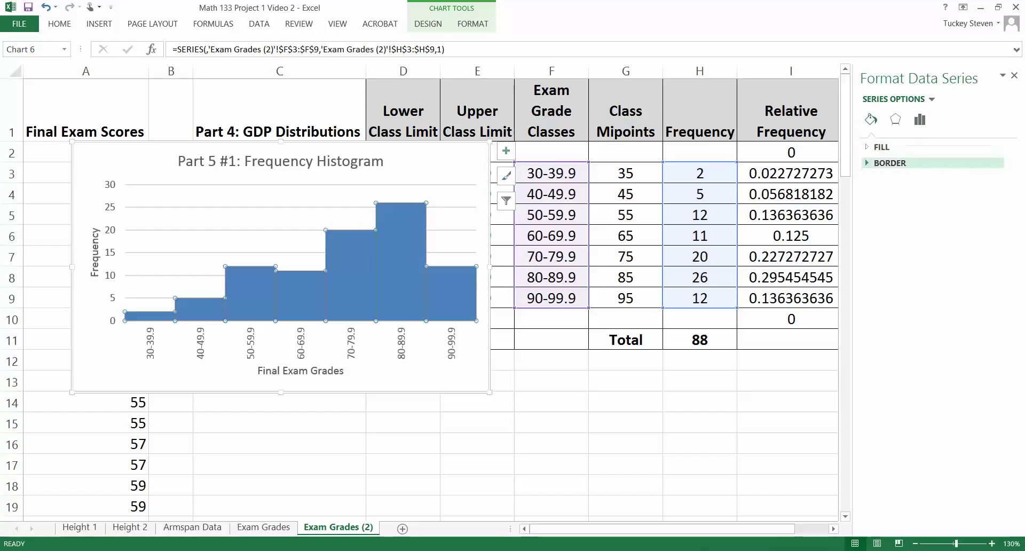
left_click(919, 119)
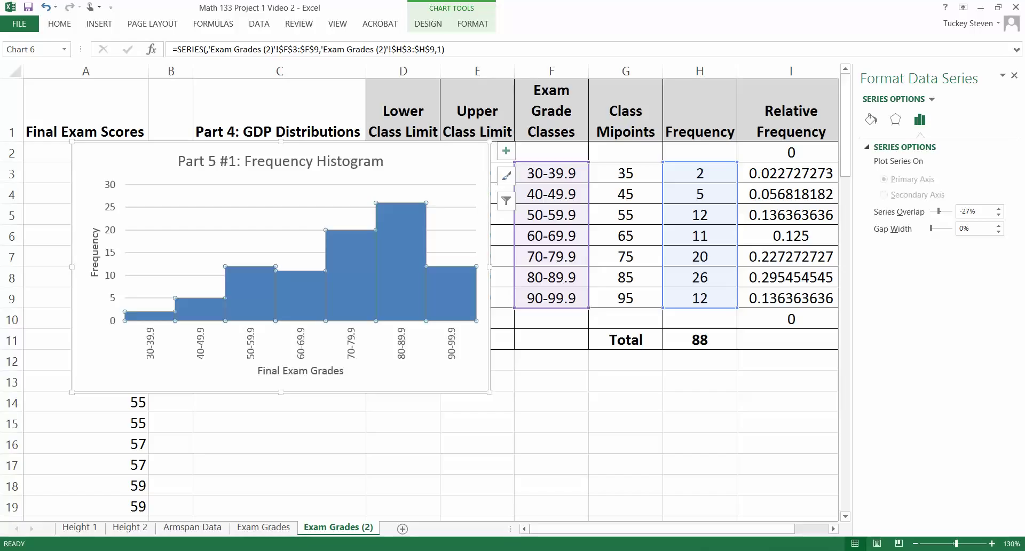
left_click(871, 120)
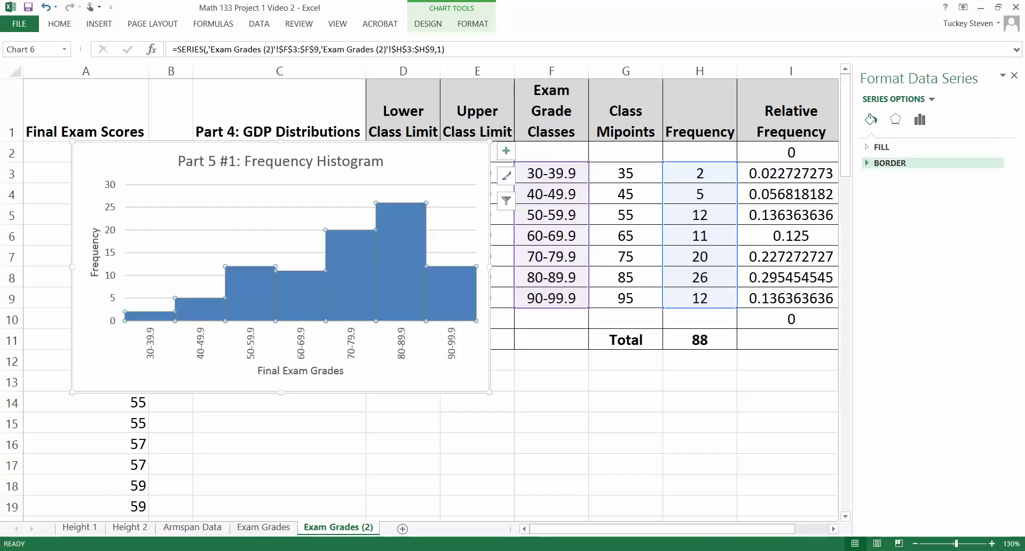
left_click(890, 163)
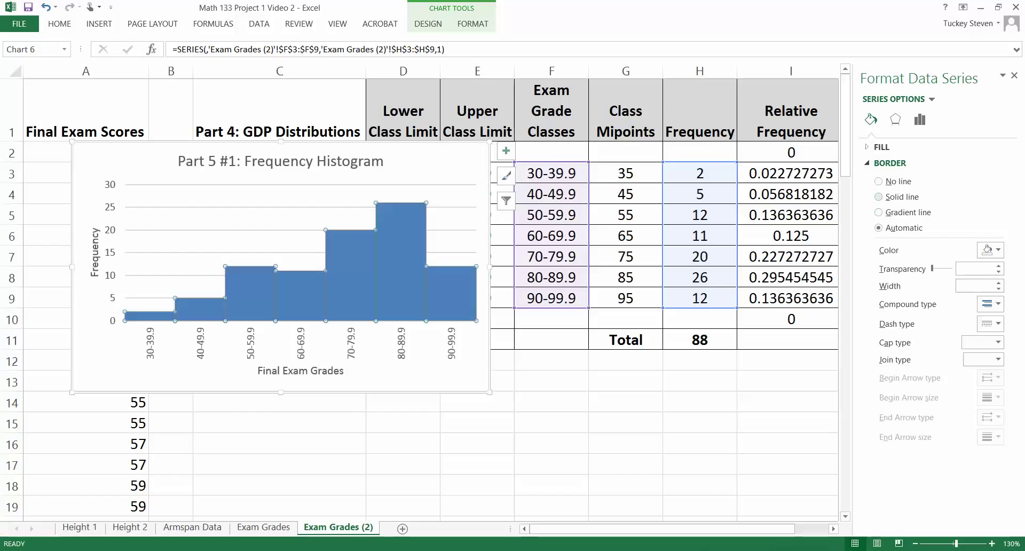
left_click(879, 197)
left_click(992, 250)
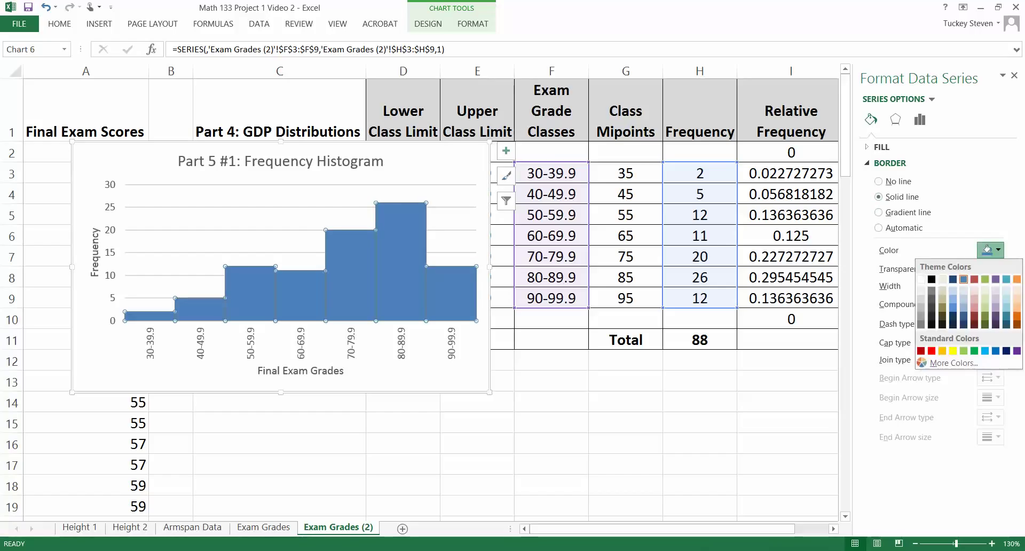
left_click(931, 279)
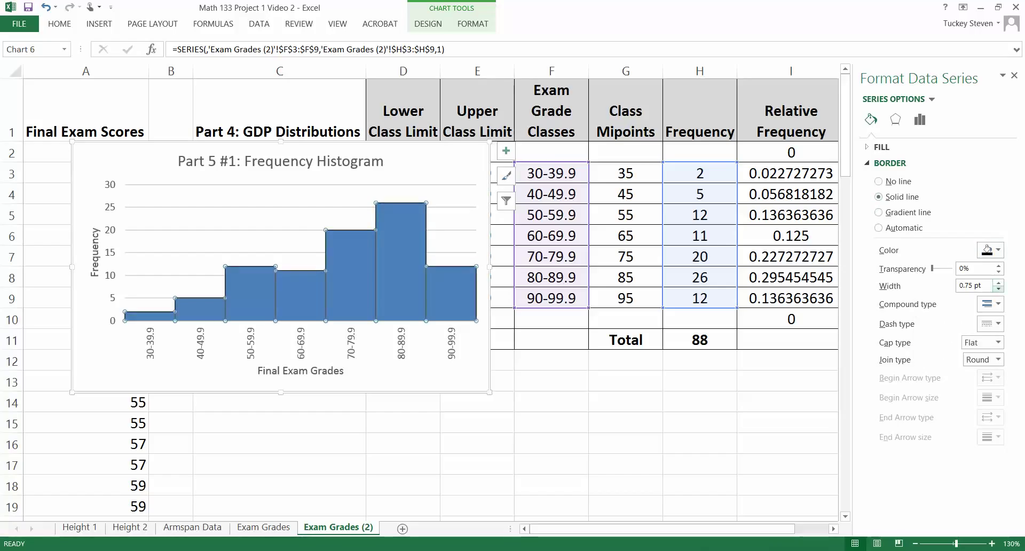
left_click(999, 282)
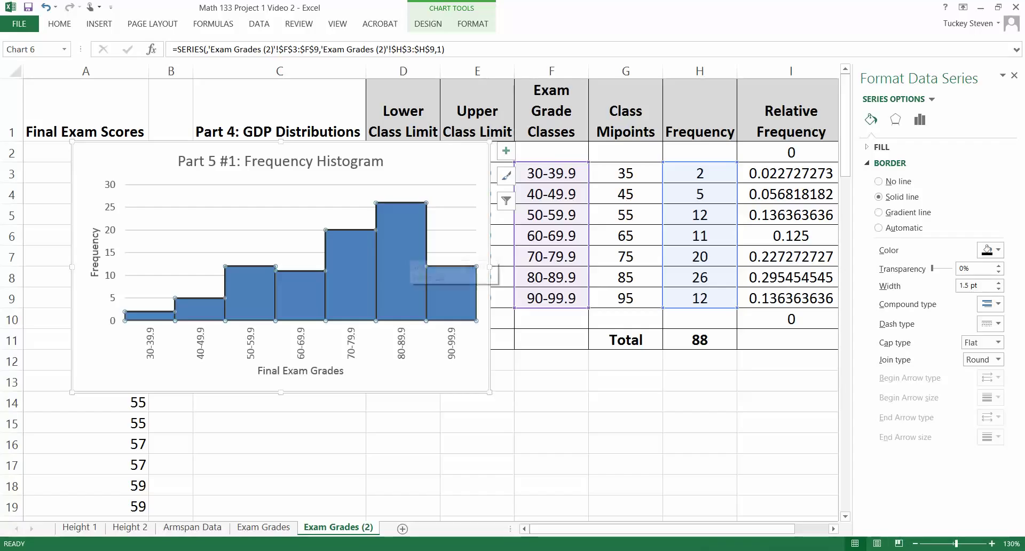
left_click(552, 401)
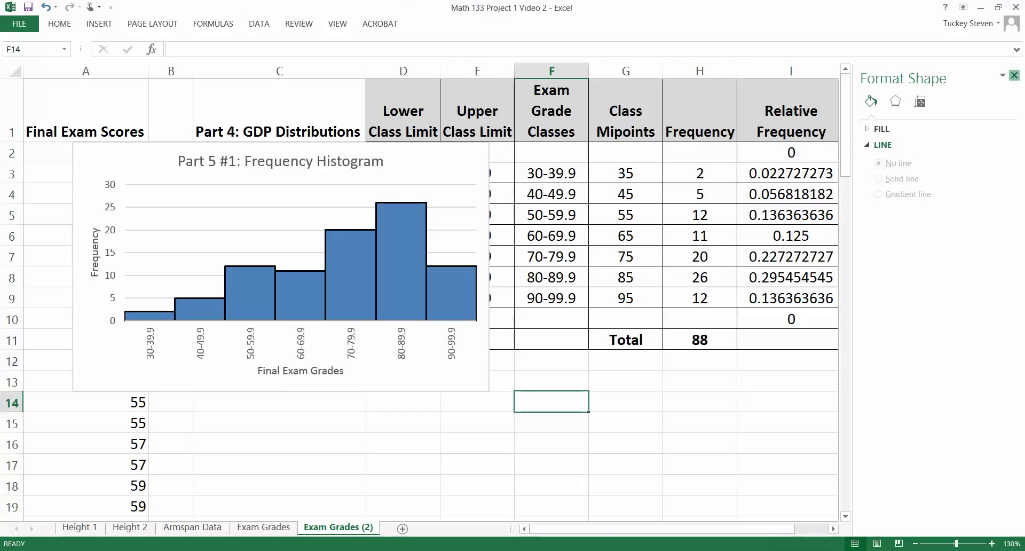
left_click(1015, 75)
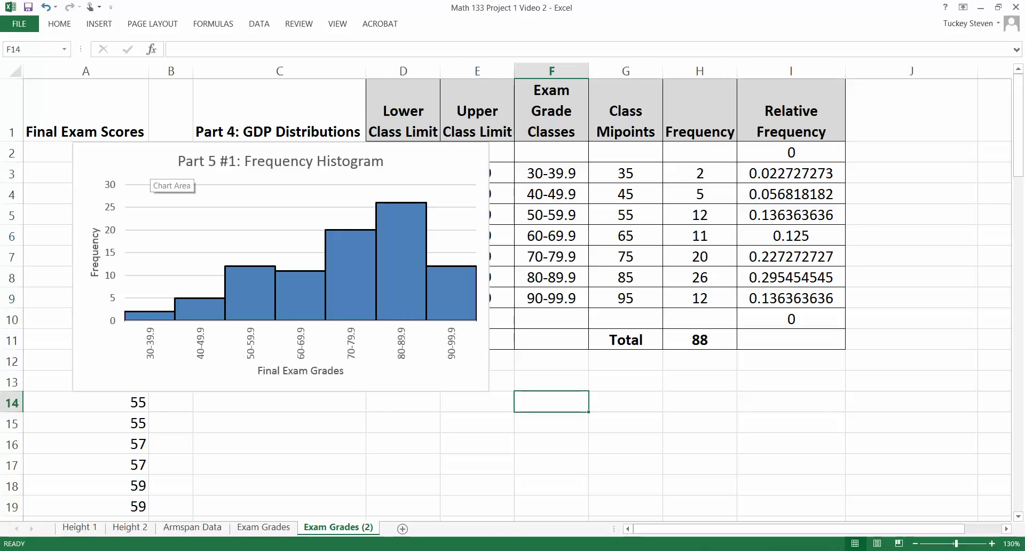
Step: Move the frequency histogram below the grade distribution table, with its upper edge in row 14 to leave row 13 free
scroll(154, 181, "down", 1)
scroll(160, 184, "up", 1)
left_click(161, 184)
left_click_drag(160, 184, 296, 413)
scroll(295, 413, "down", 4)
scroll(295, 415, "down", 1)
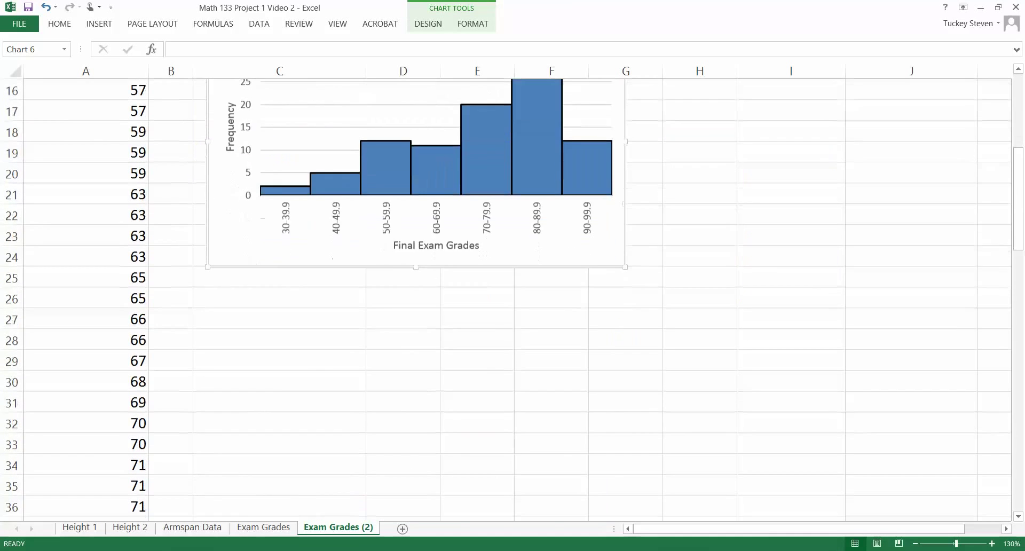
scroll(295, 415, "up", 2)
scroll(295, 416, "up", 1)
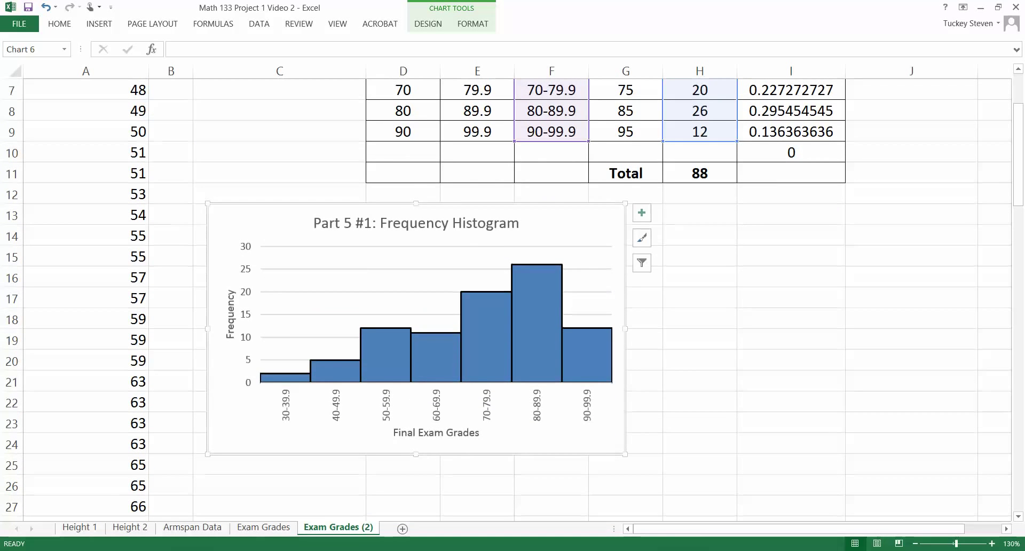
left_click_drag(295, 438, 347, 469)
Step: Enter the heading "Part 5: GDP Graphs" in C13, checking the section title in the Word project document
left_click(279, 214)
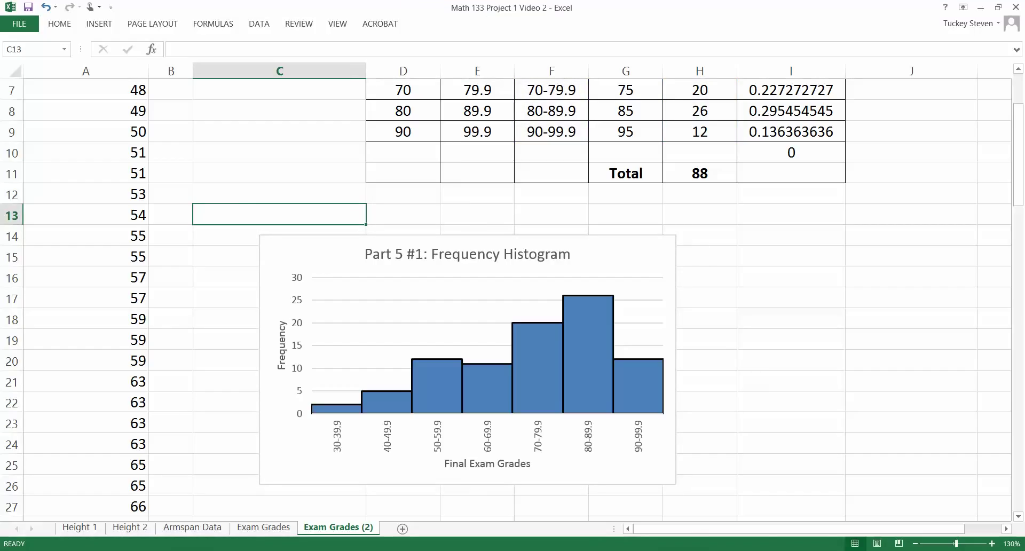
type("Part 5:")
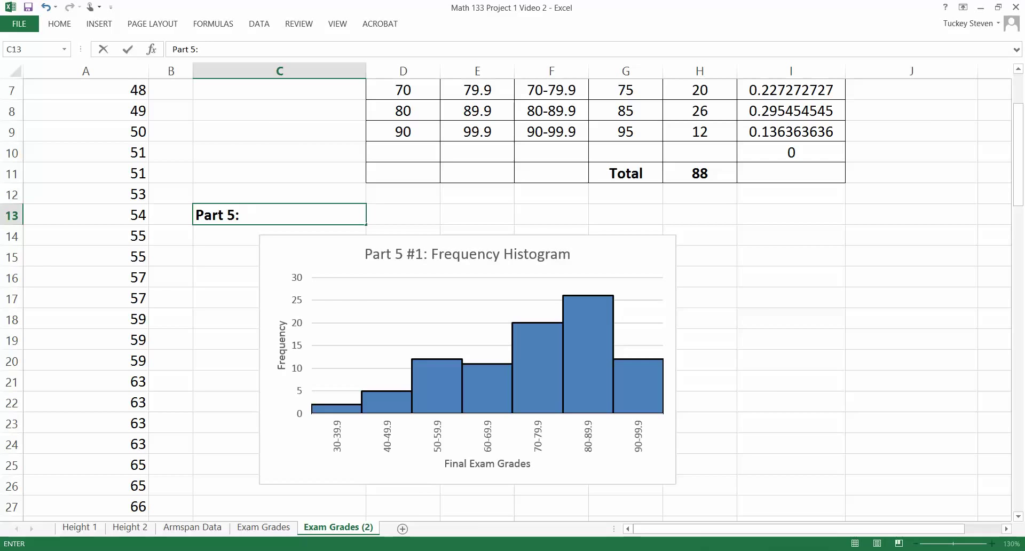
left_click(324, 550)
left_click(395, 497)
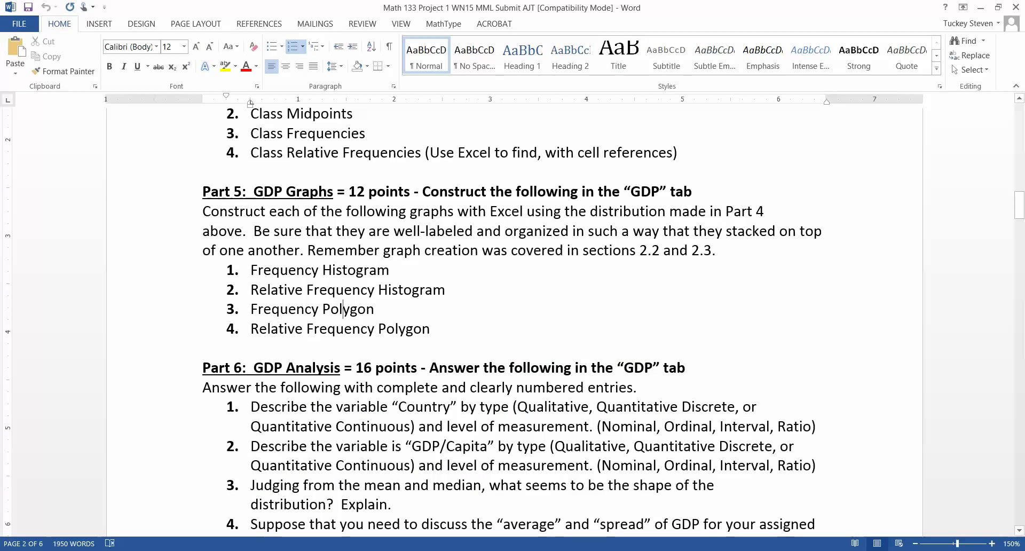
left_click(981, 7)
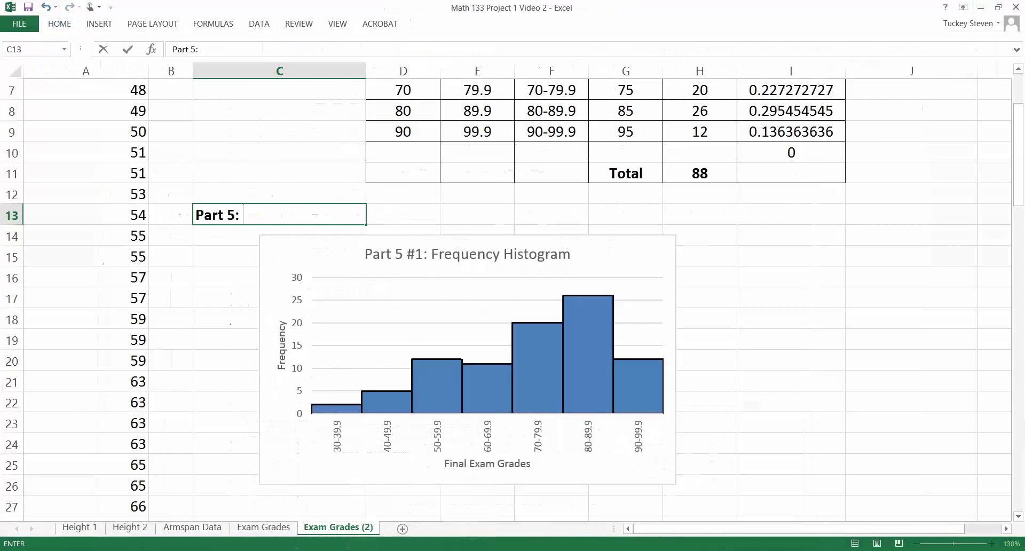
type("GDP GH")
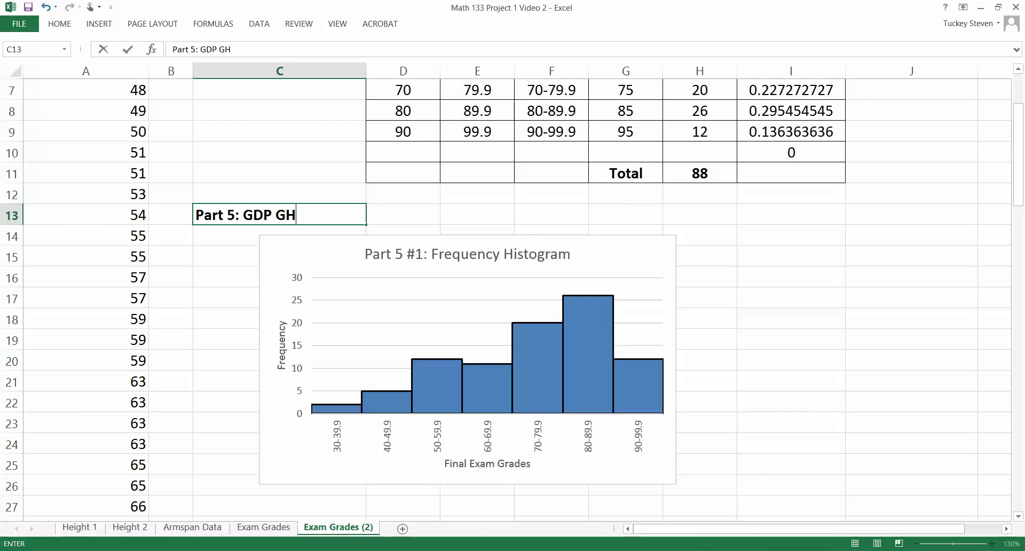
type("r")
key("BackSpace")
key("BackSpace")
type("raphs")
key("Return")
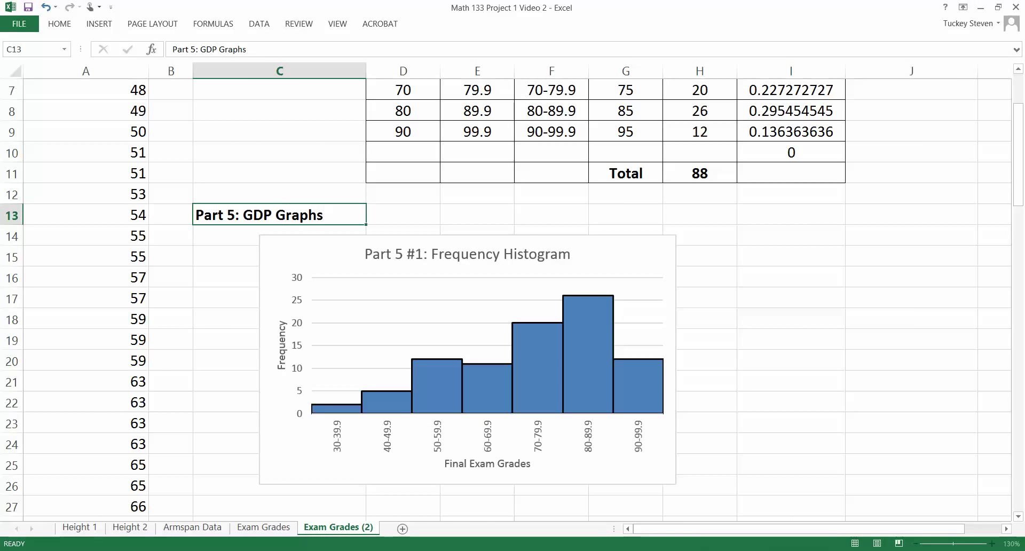
Step: Shift the frequency histogram slightly toward column C, just beneath the Part 5 heading
left_click(551, 214)
mouse_move(614, 253)
left_mouse_down()
mouse_move(591, 257)
mouse_move(627, 249)
left_mouse_up()
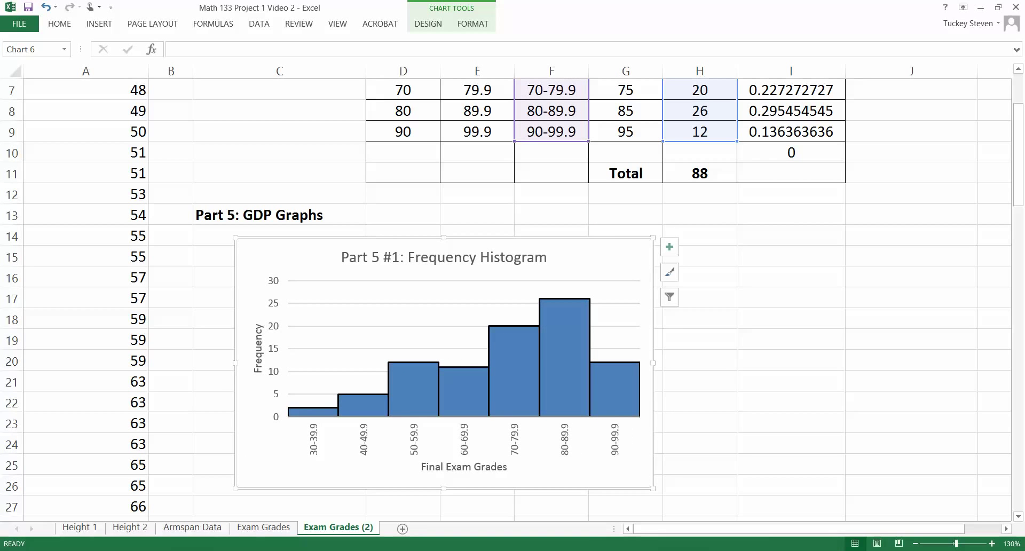
scroll(513, 299, "up", 2)
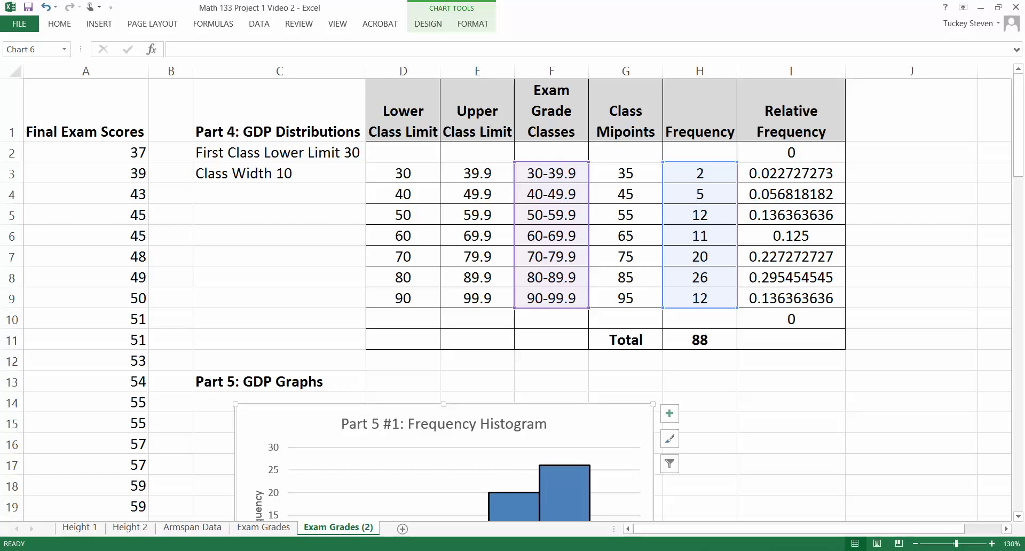
Step: Insert a clustered column chart of the relative frequencies in I3:I9 and move it clear of the Relative Frequency column
left_click_drag(792, 173, 792, 299)
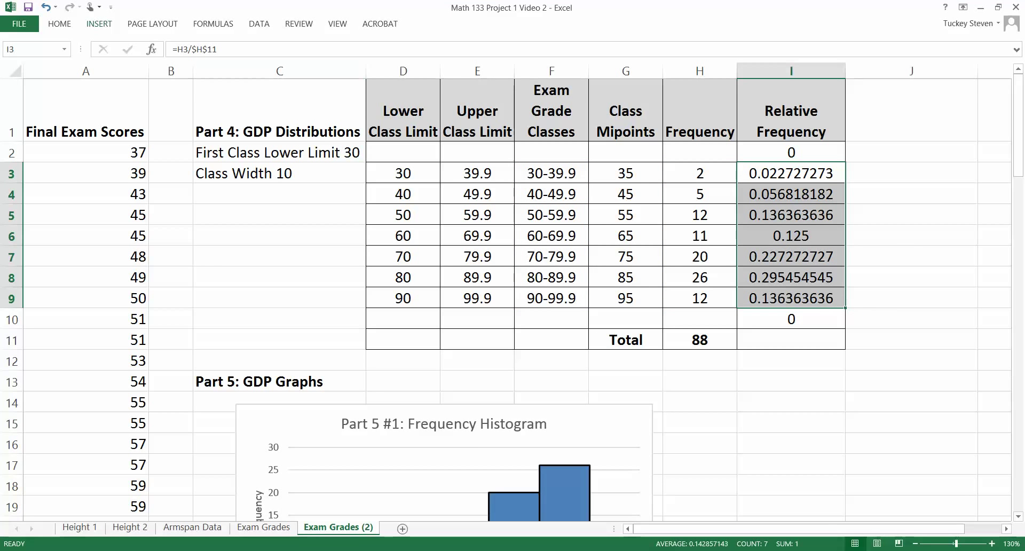
left_click(100, 24)
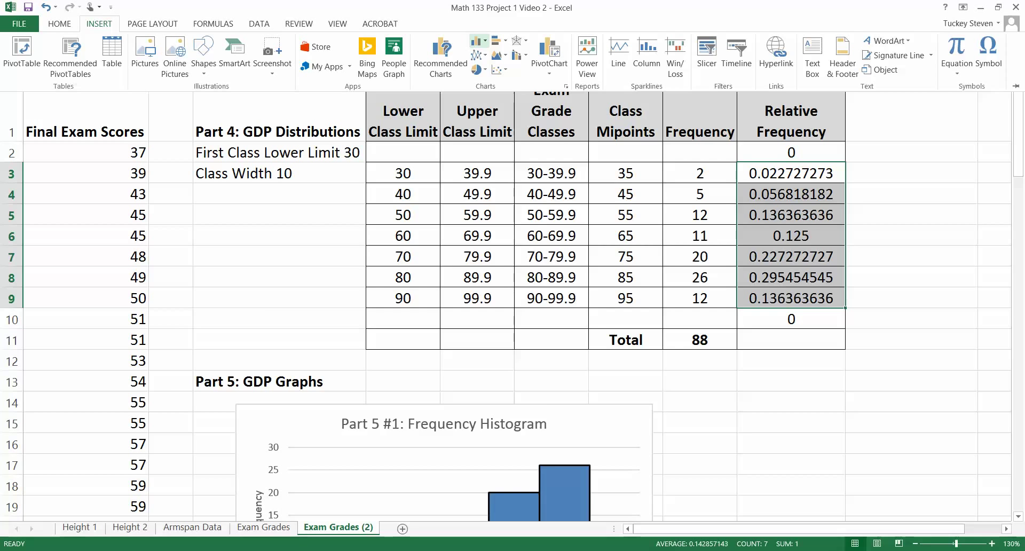
left_click(479, 41)
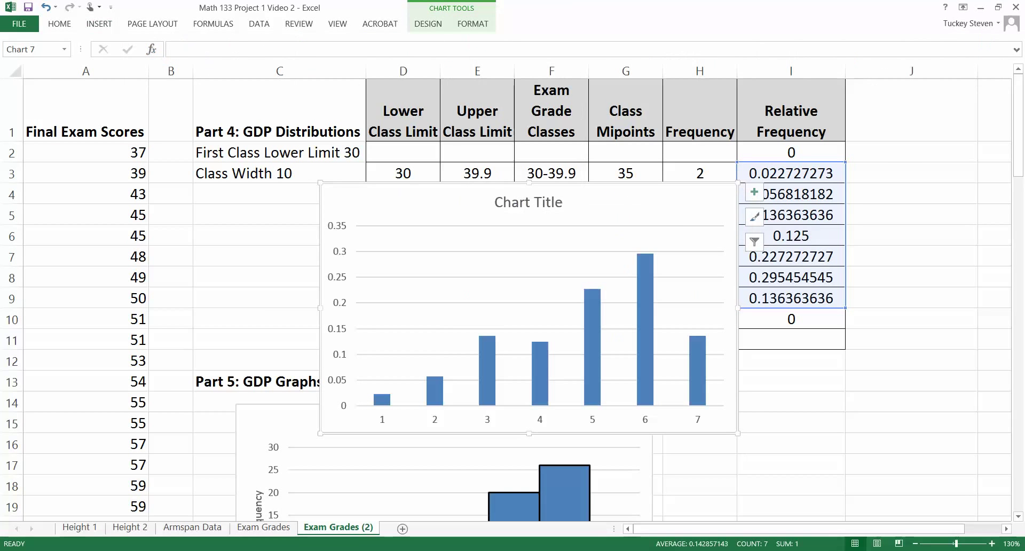
left_click_drag(545, 369, 288, 311)
Step: Title the new chart "Part 5 #2: Relative Frequency Histogram"
left_click(271, 146)
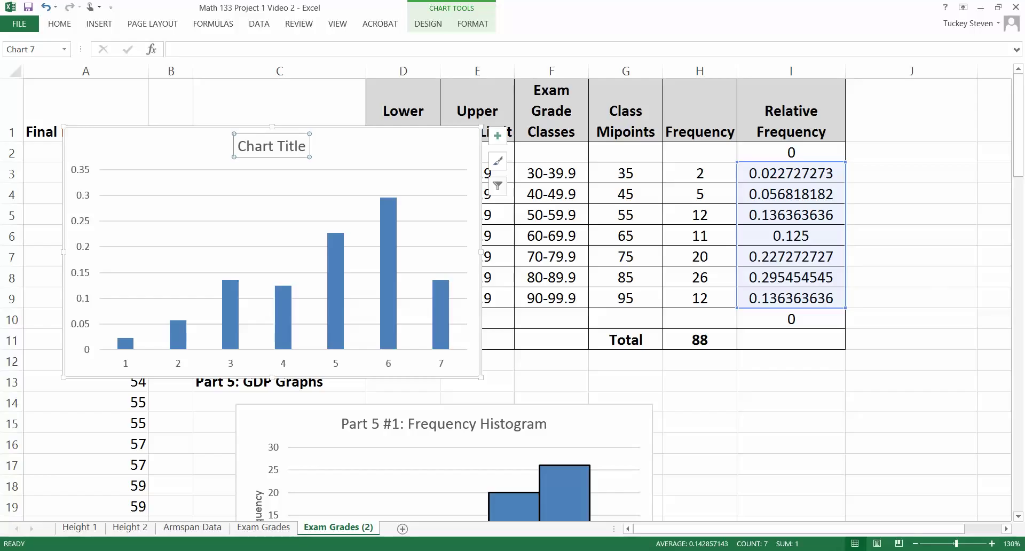
type("Par")
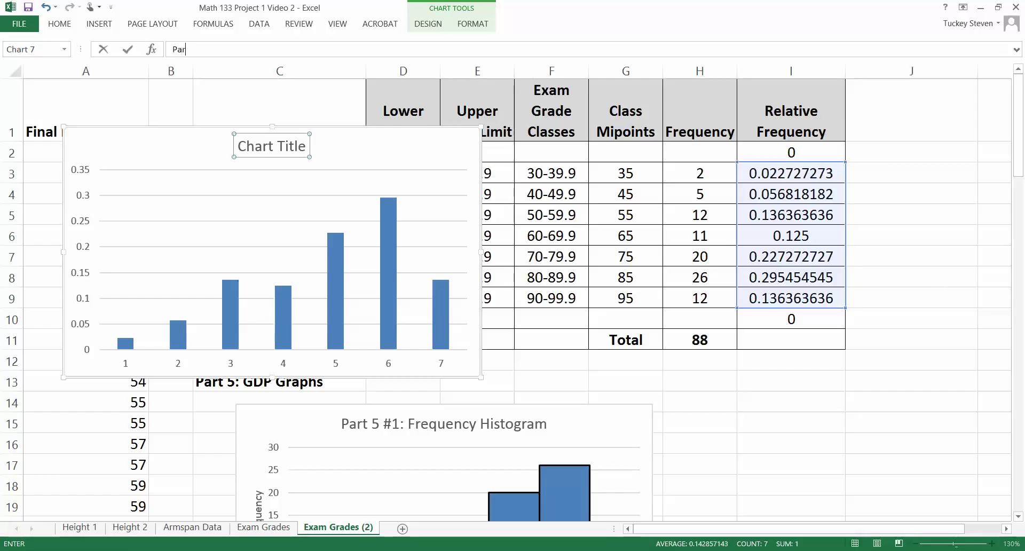
type("t")
key("Return")
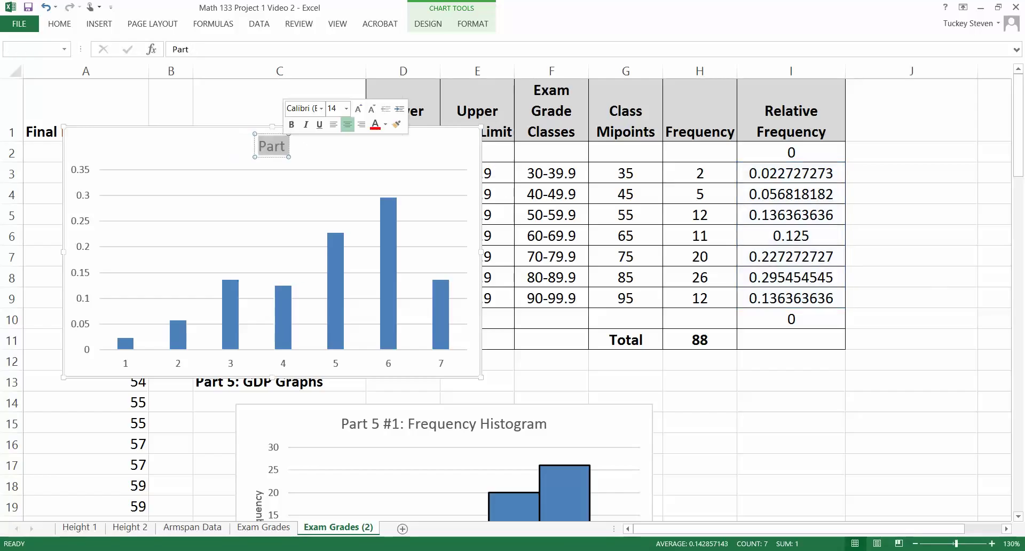
left_click(287, 147)
type("5")
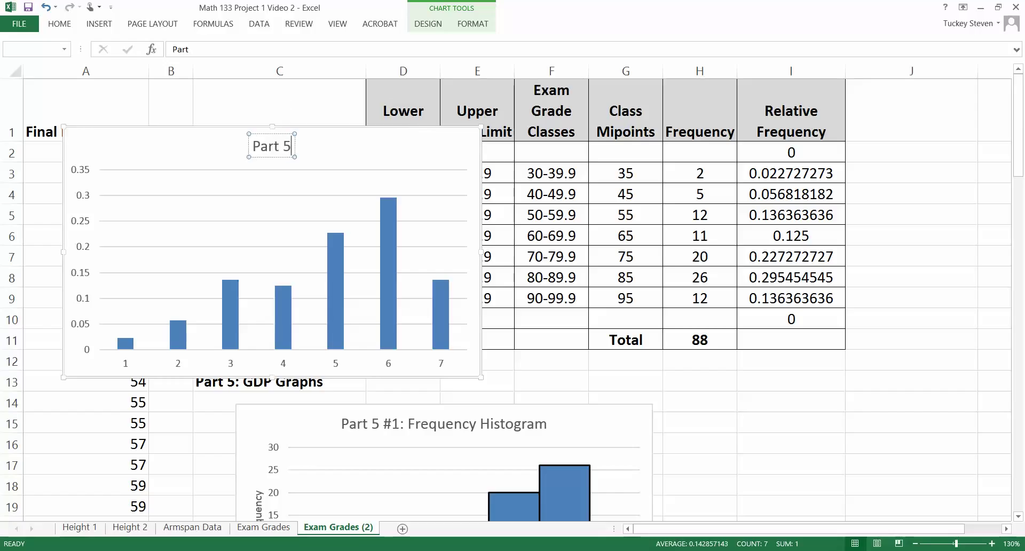
type(":")
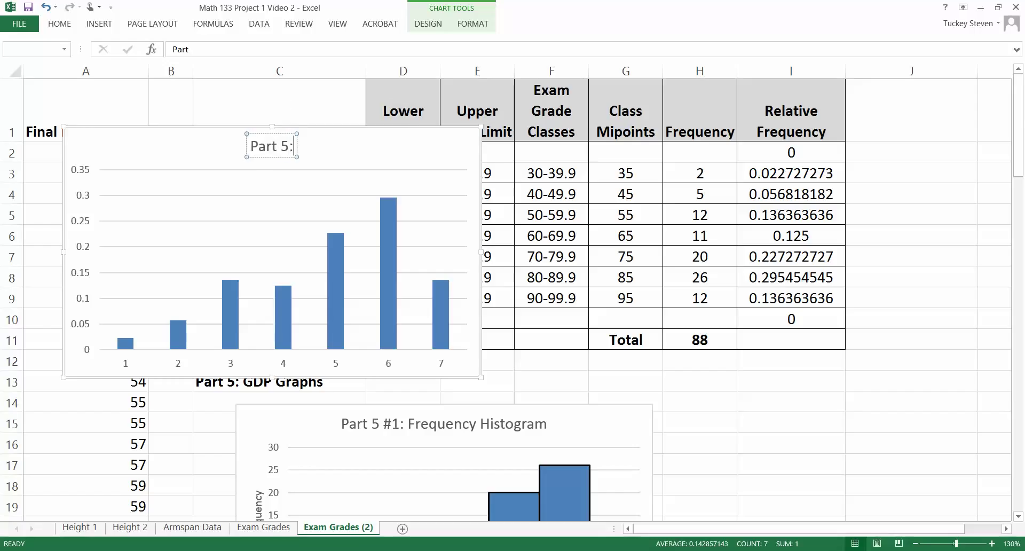
type("#2")
key("BackSpace")
key("BackSpace")
key("BackSpace")
key("BackSpace")
key("BackSpace")
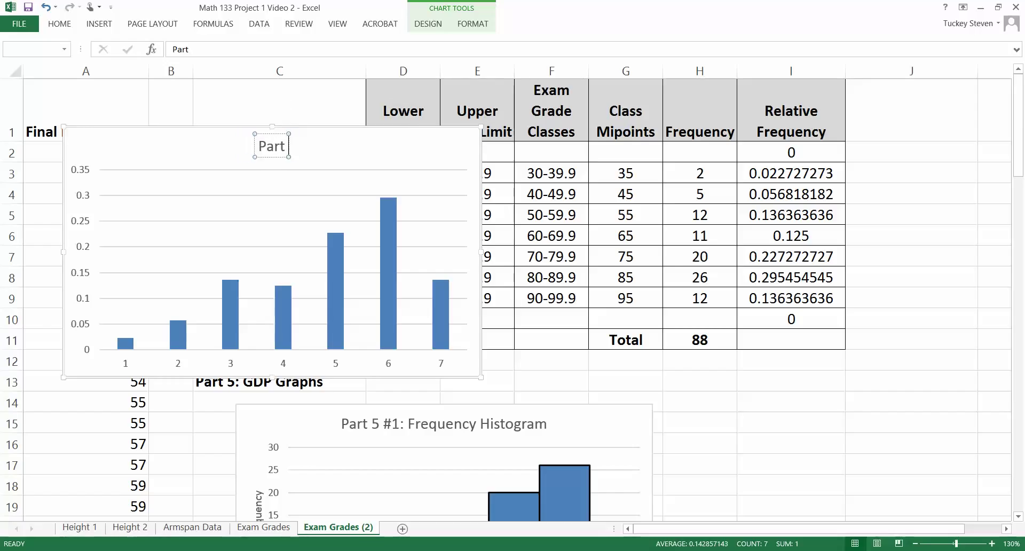
type("5 #2:")
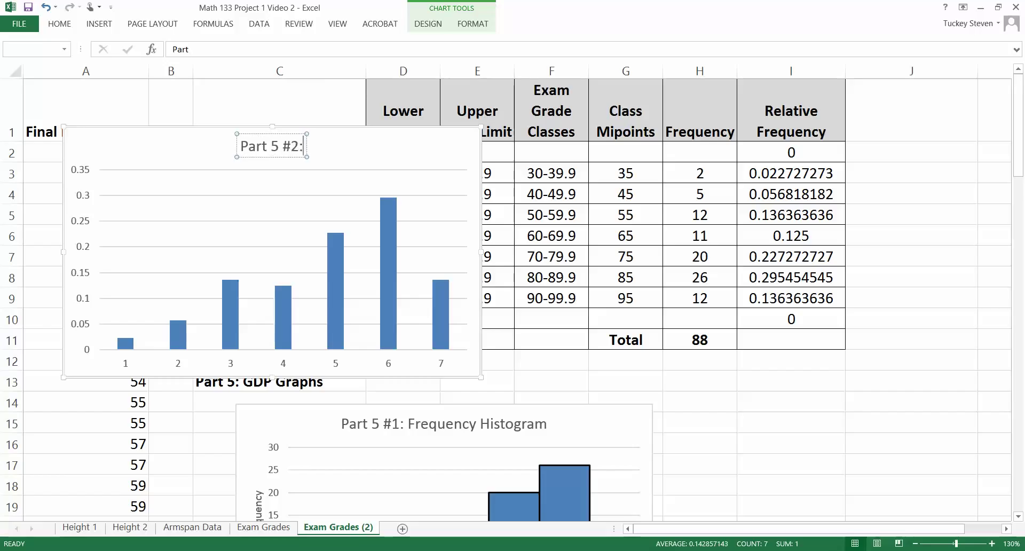
type(" Relative")
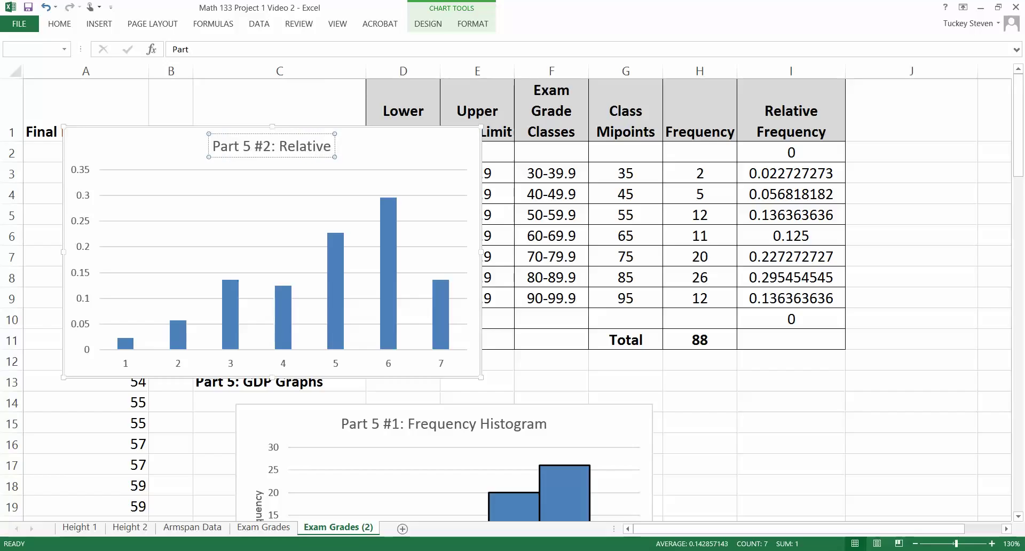
type(" Freuency")
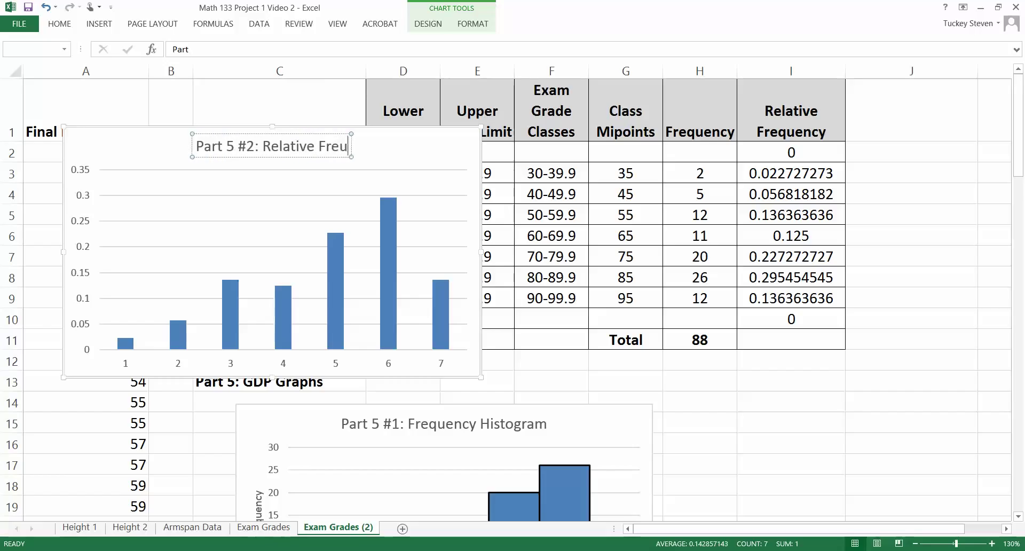
key("BackSpace")
key("BackSpace")
key("BackSpace")
key("BackSpace")
key("BackSpace")
type("quency Histogram")
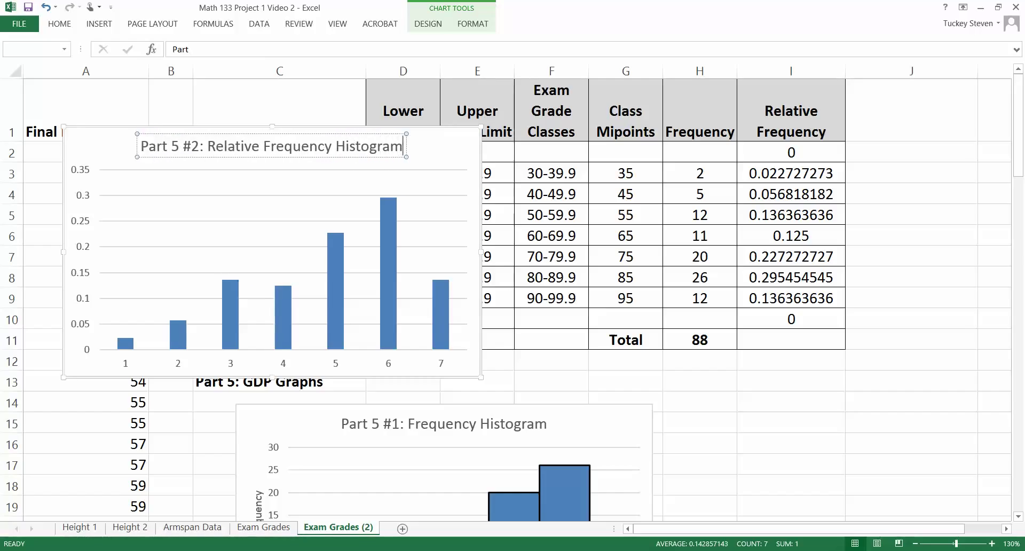
key("Return")
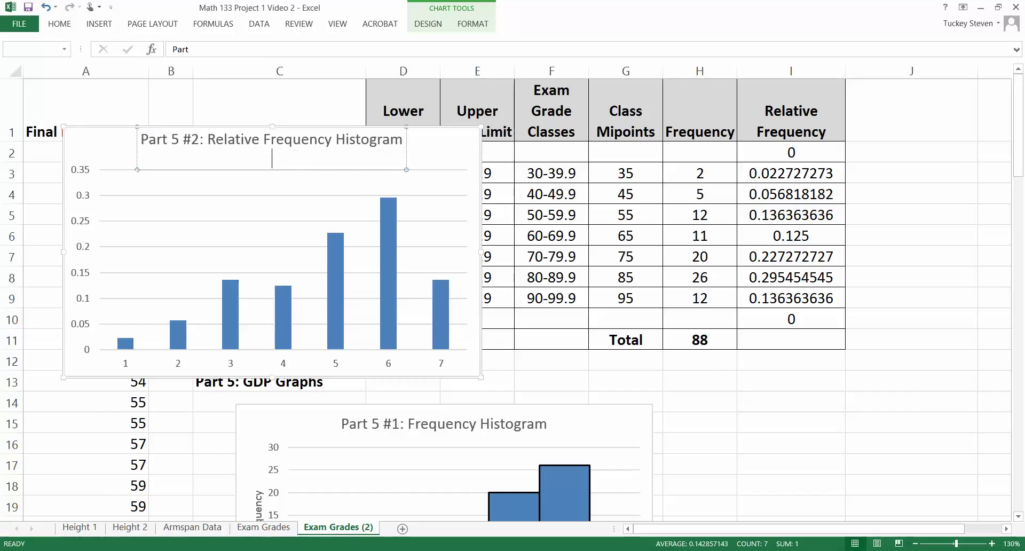
key("BackSpace")
key("Escape")
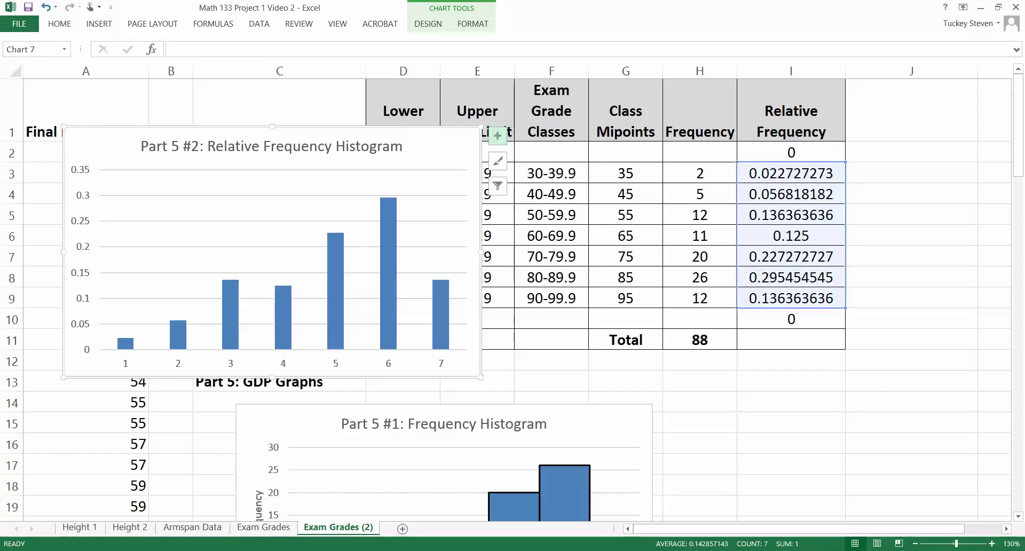
Step: Add axis titles to the new chart and name the vertical axis "Relative Frequency"
left_click(497, 136)
left_click(527, 166)
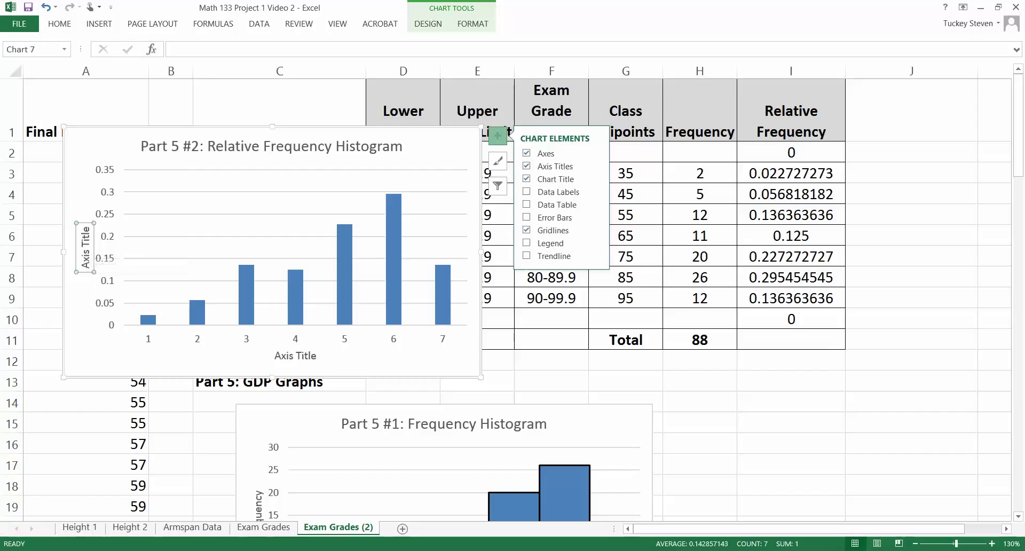
left_click(84, 246)
triple_click(84, 246)
type("Rela")
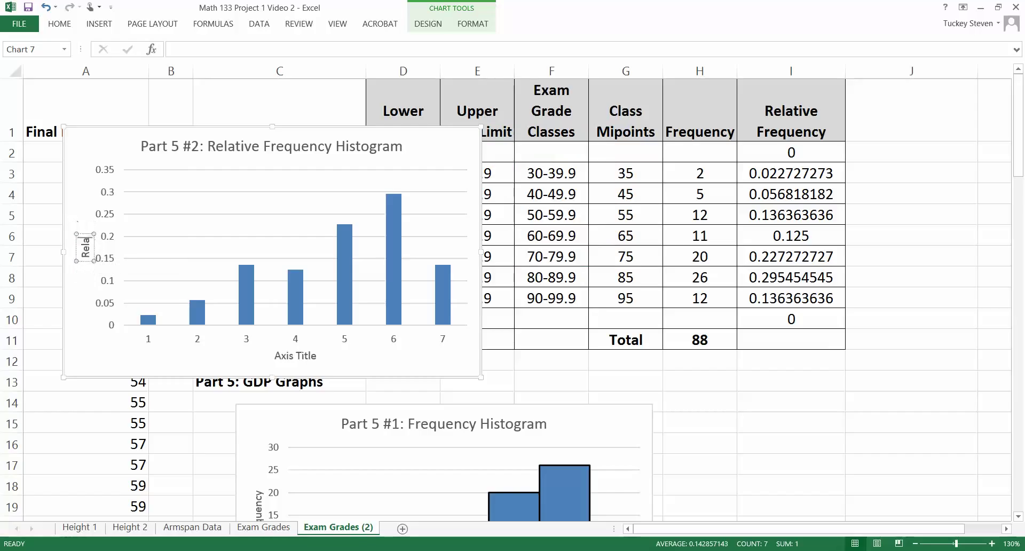
type("tive F")
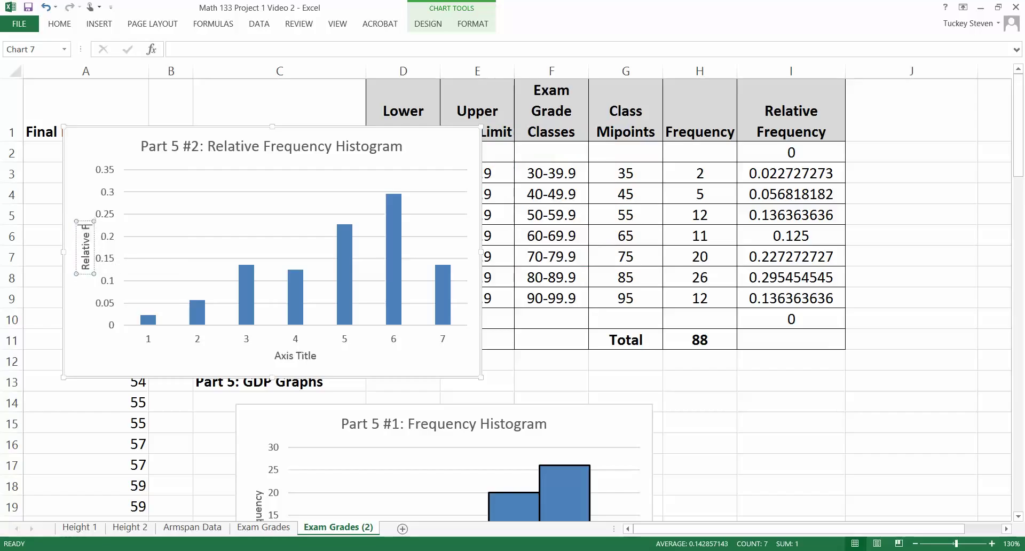
type("requency")
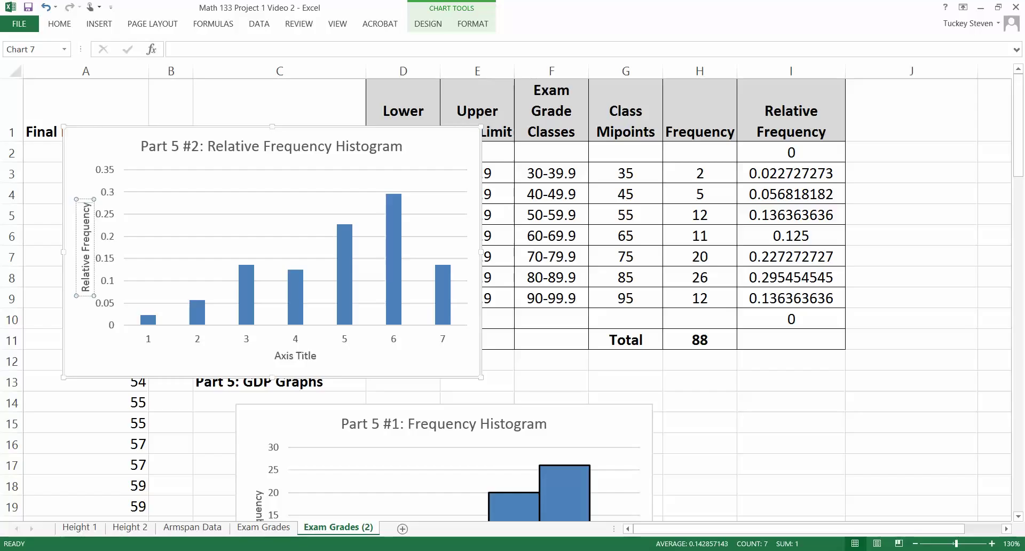
Step: Name the new chart's horizontal axis "Final Exam Grades"
left_click(295, 356)
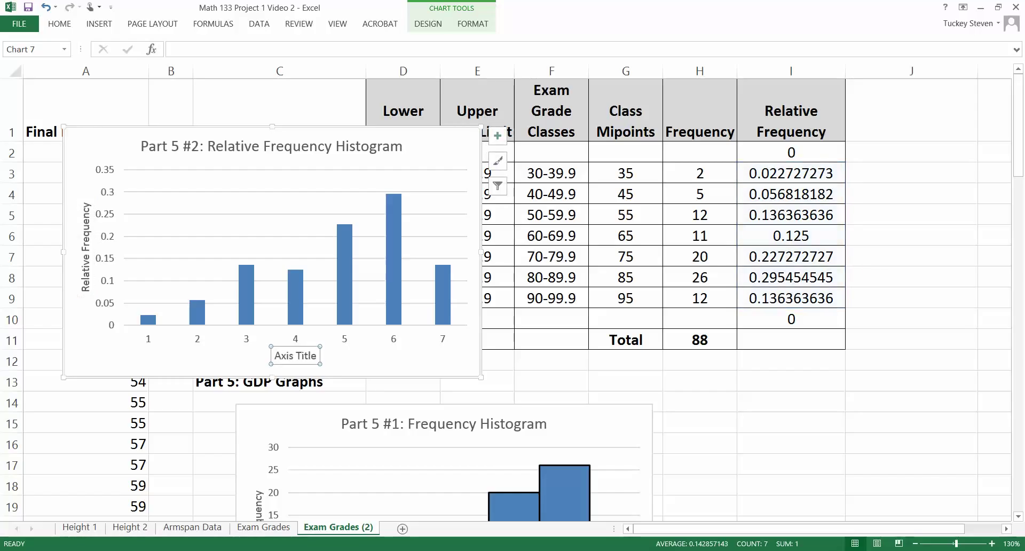
triple_click(286, 355)
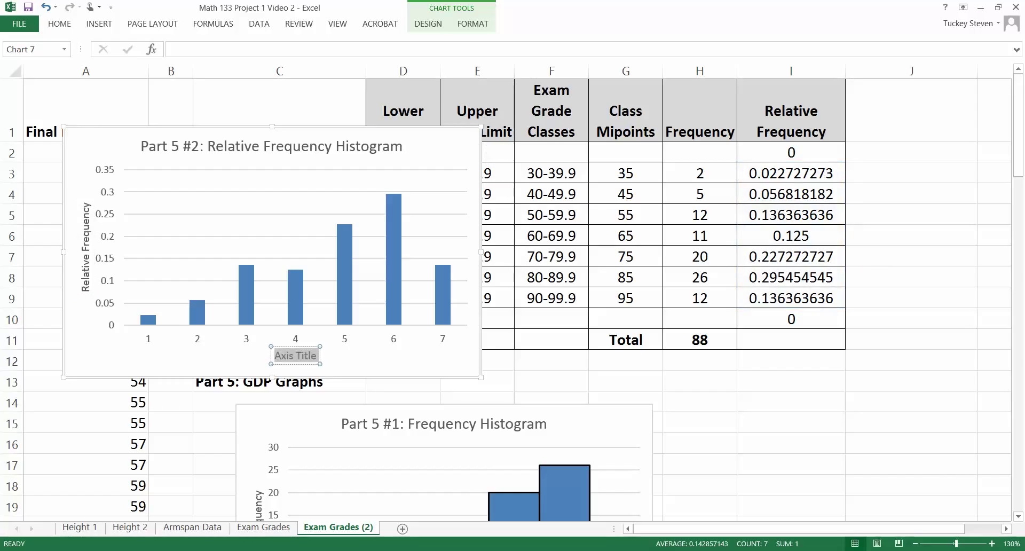
type("Final Exam G")
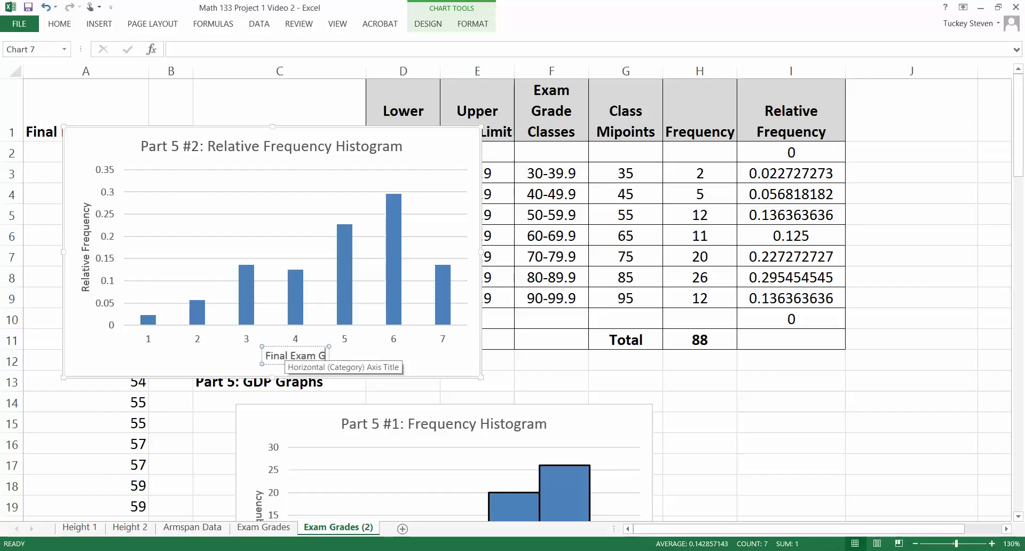
type("rades")
key("Escape")
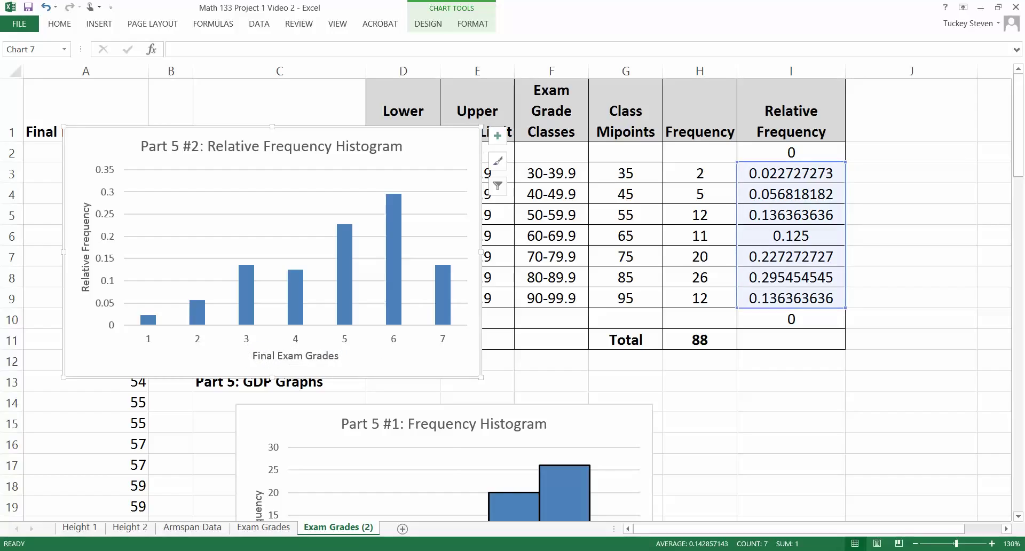
Step: Use the exam grade classes in F3:F9 as the horizontal axis labels of the relative frequency chart
right_click(344, 331)
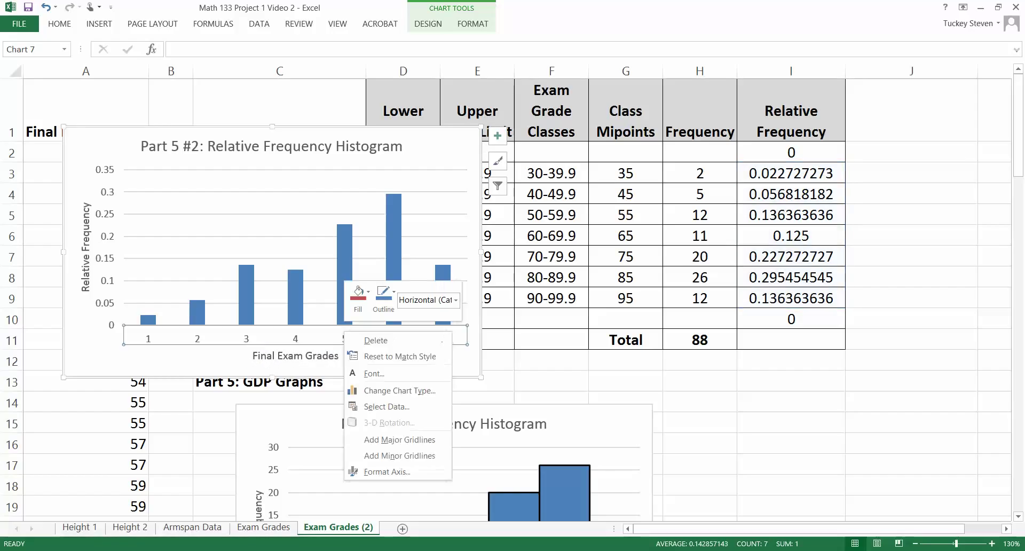
left_click(387, 406)
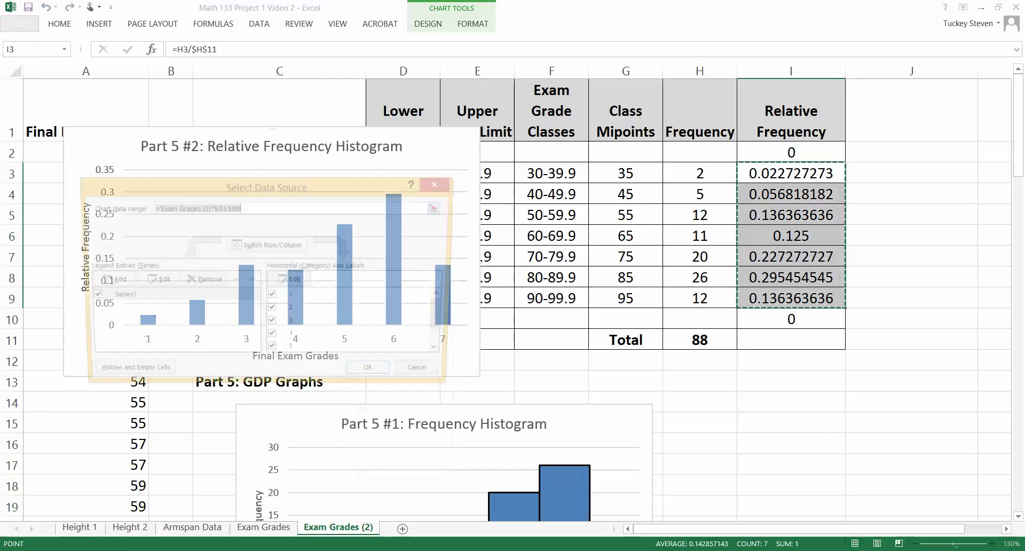
left_click(290, 280)
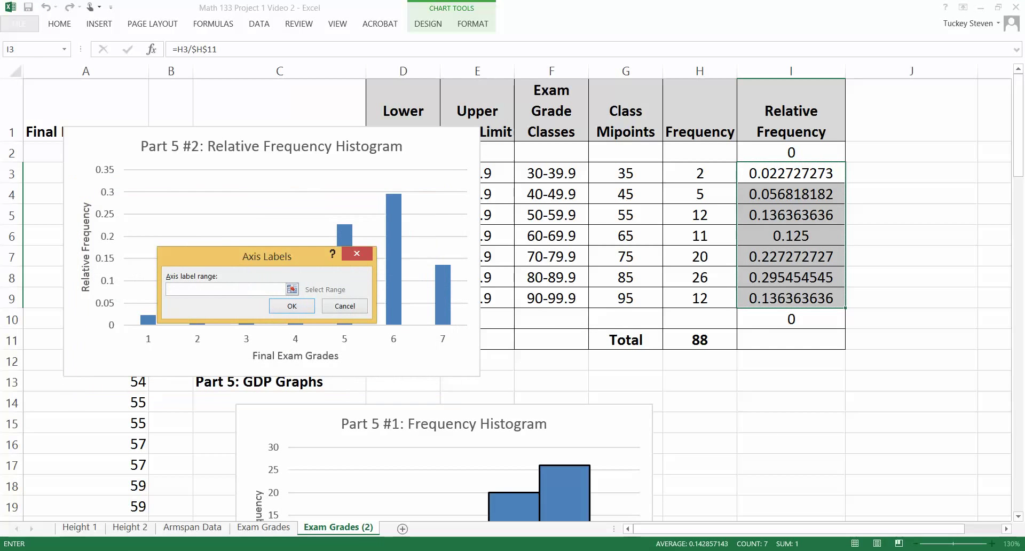
left_click_drag(550, 173, 582, 299)
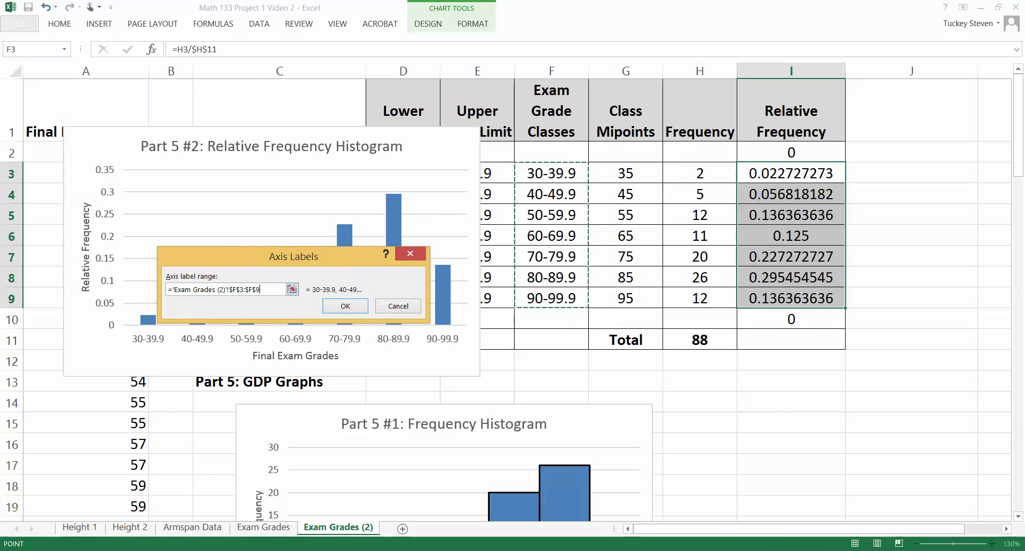
left_click(345, 305)
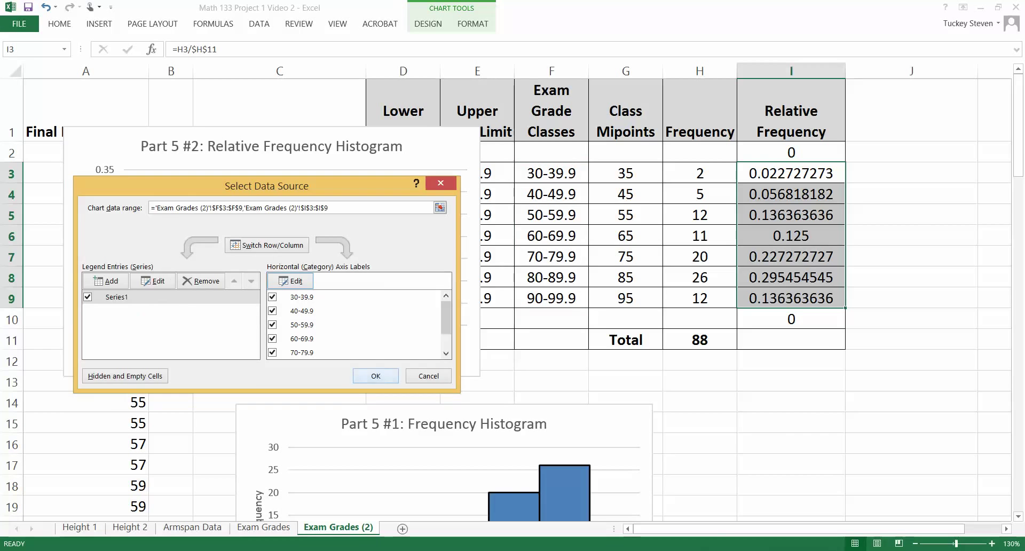
key("Return")
Step: Set the gap width of the relative frequency bars to 0% so that they touch
left_click(345, 302)
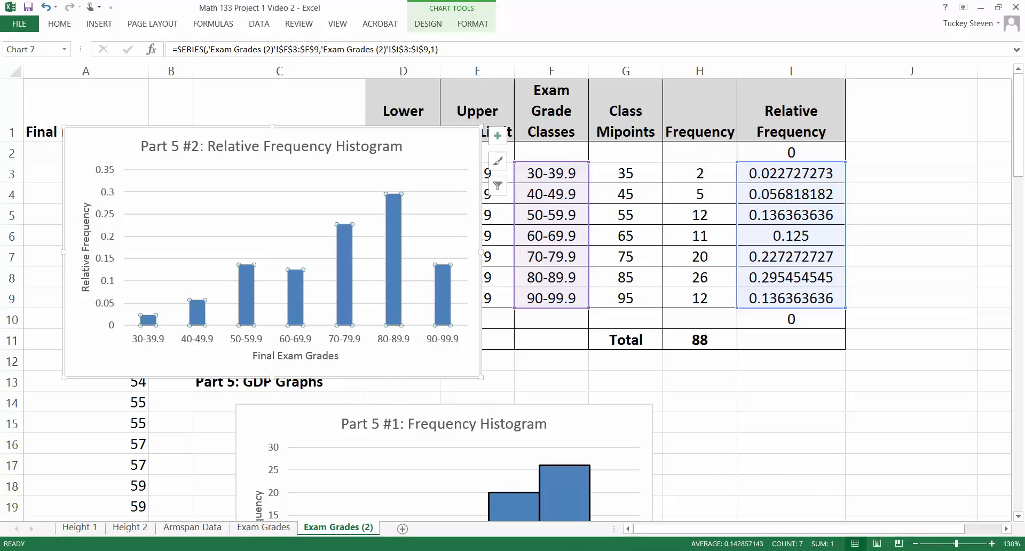
right_click(344, 302)
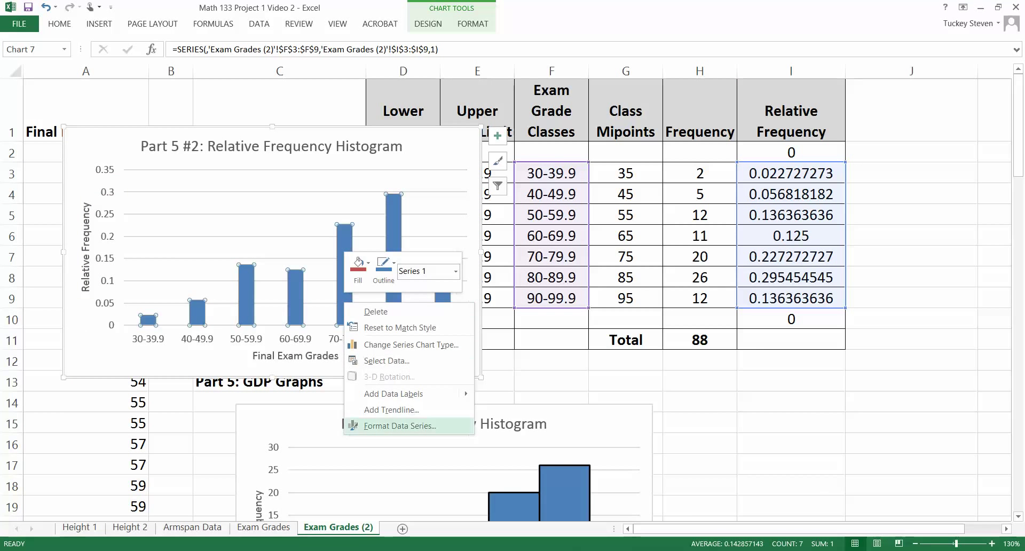
left_click(400, 425)
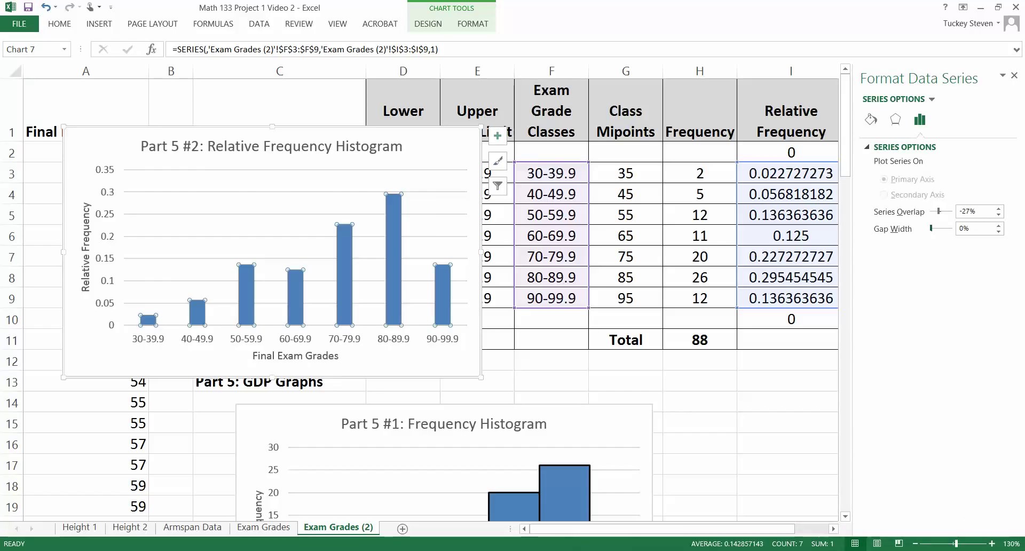
key("Return")
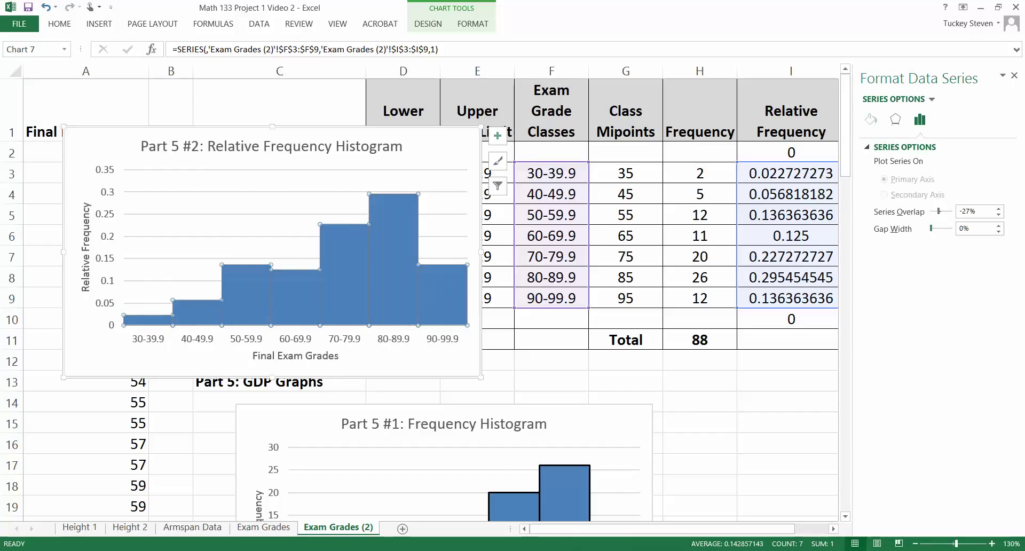
Step: Give the relative frequency histogram's bars a solid border 1.75 pt wide
left_click(871, 119)
left_click(879, 197)
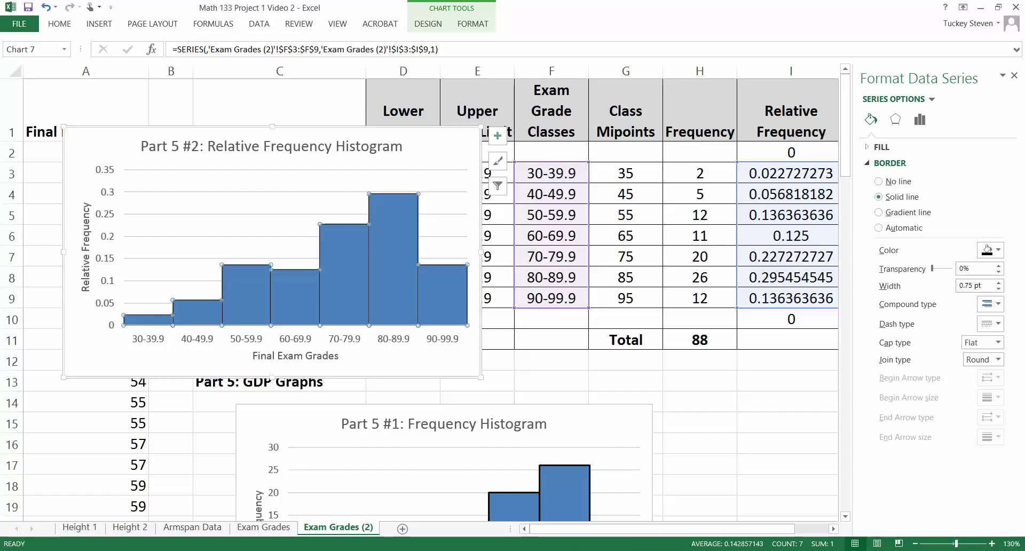
left_click(999, 282)
left_click(999, 282)
left_click(999, 283)
left_click(999, 283)
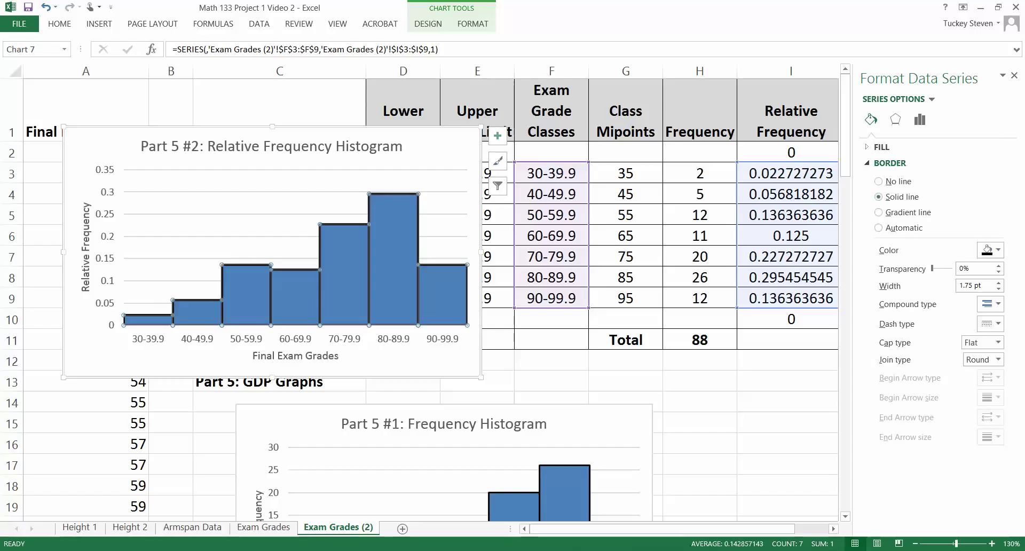
left_click(896, 119)
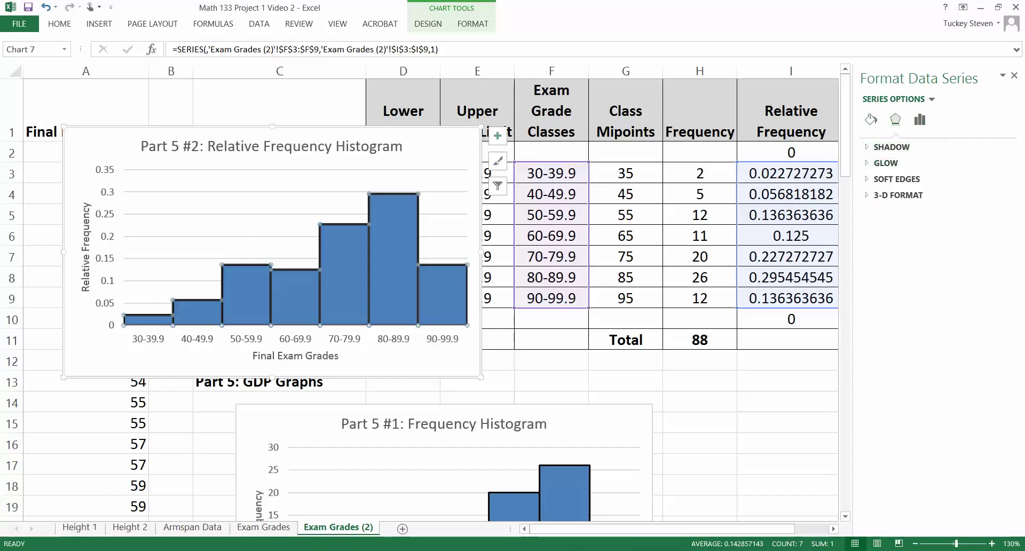
Step: Fill the relative frequency histogram's bars with a solid light red colour
left_click(919, 119)
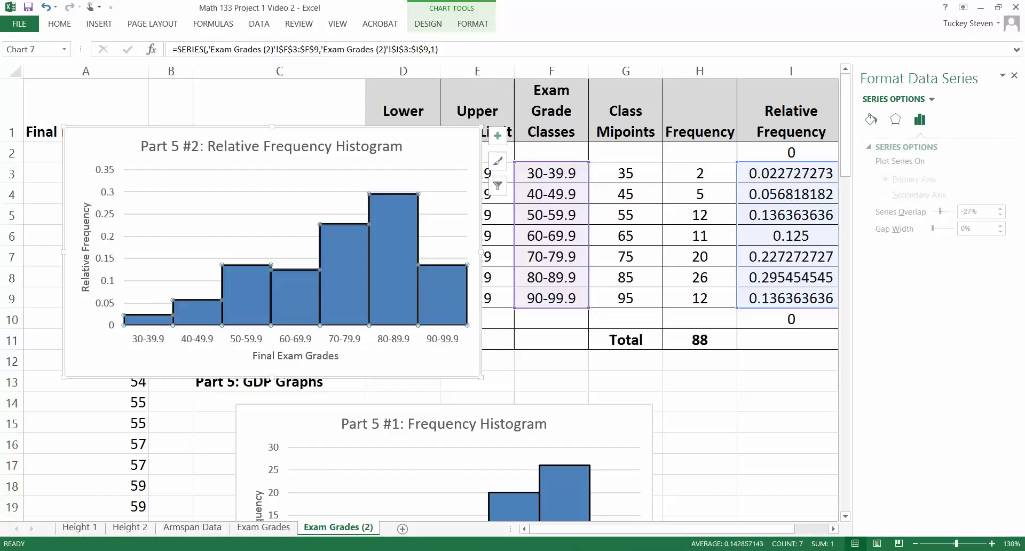
left_click(871, 119)
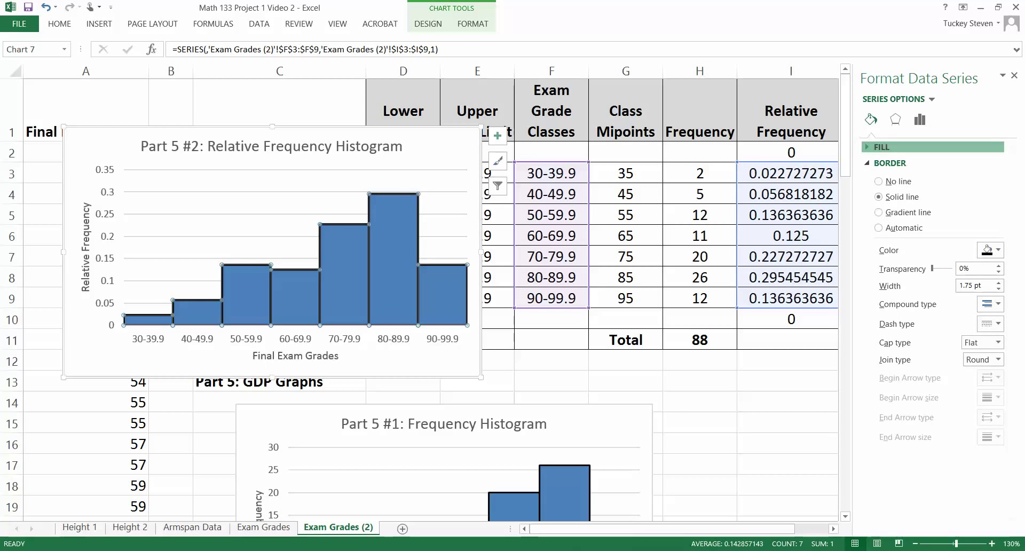
left_click(882, 147)
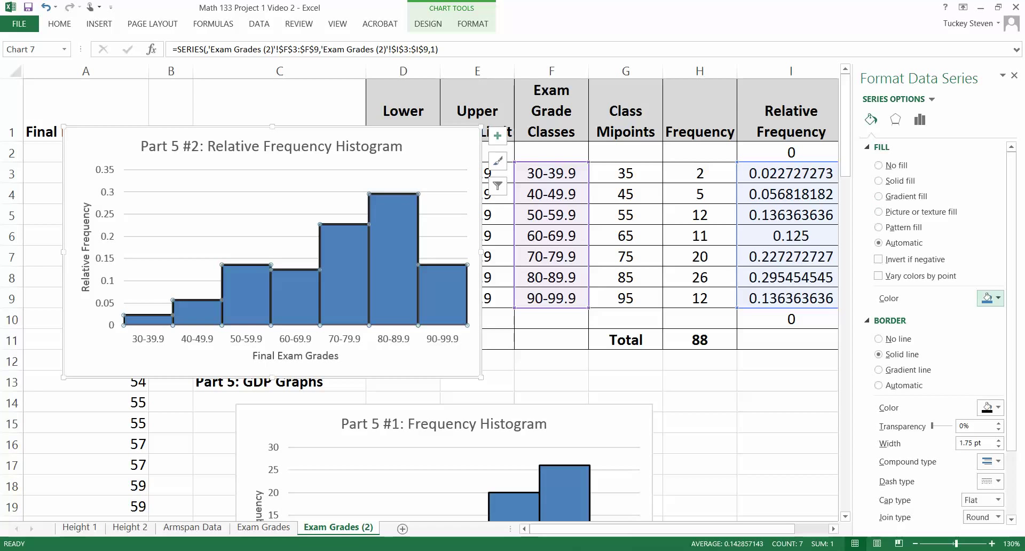
left_click(991, 298)
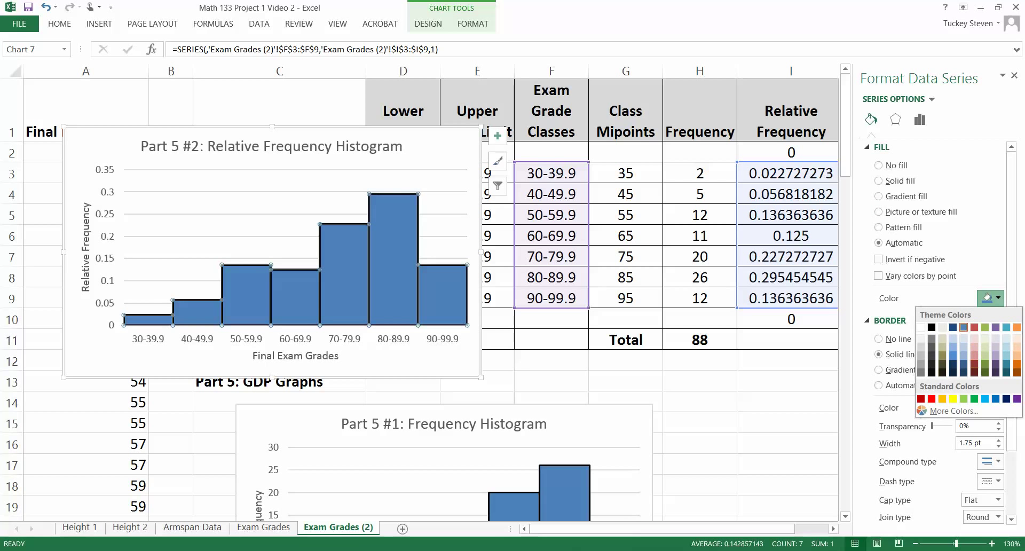
left_click(975, 355)
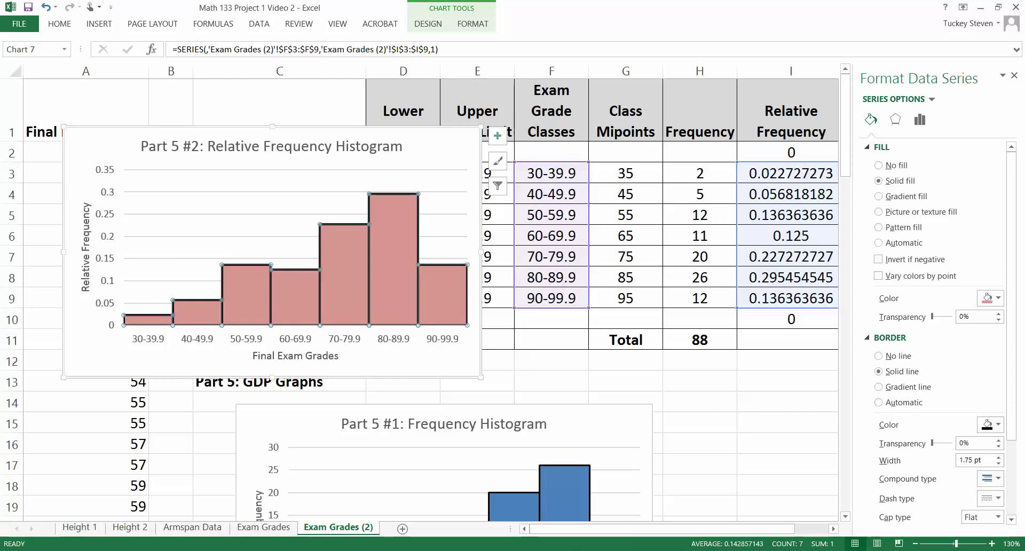
left_click(439, 146)
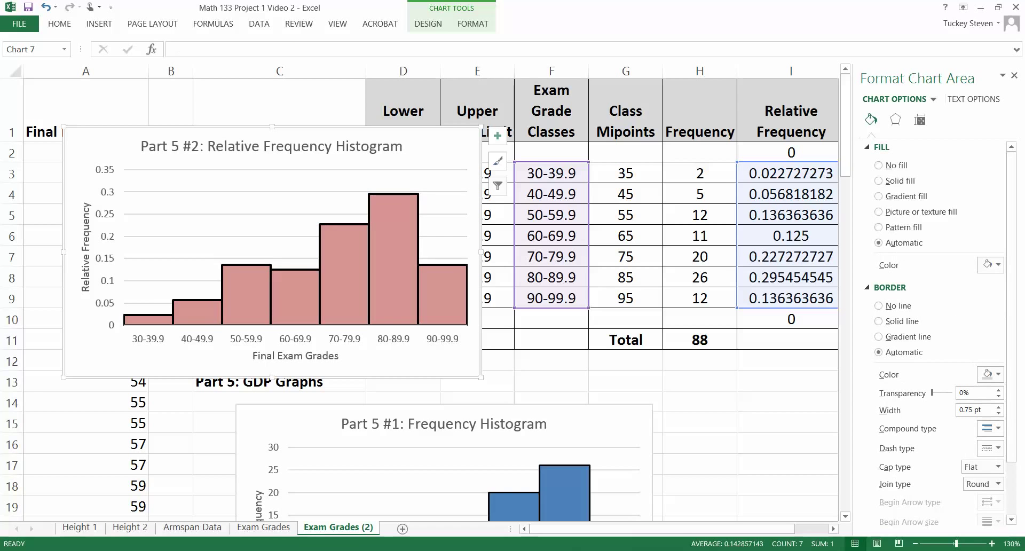
Step: Rotate the relative frequency histogram's horizontal axis labels to a vertical direction of -90°
left_click(394, 338)
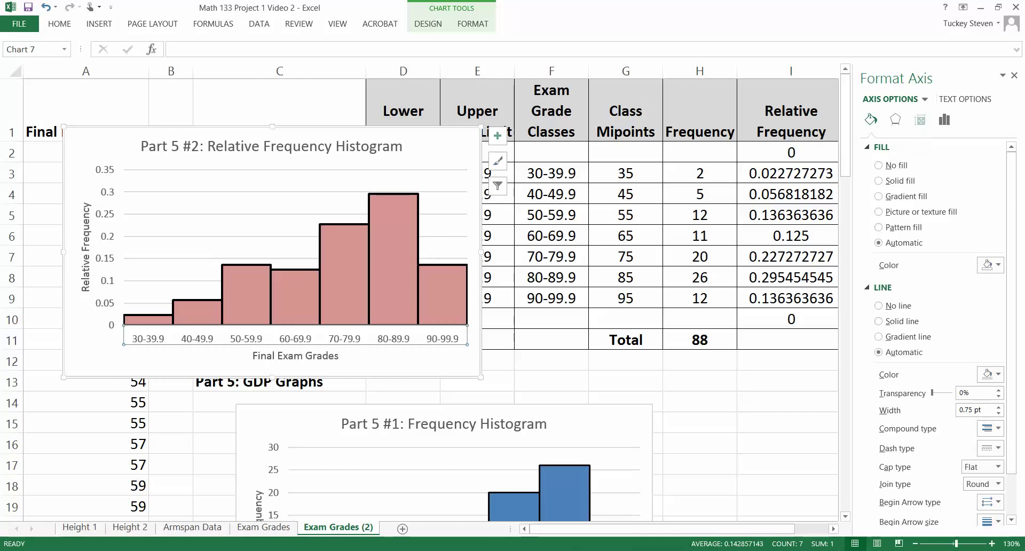
left_click(920, 120)
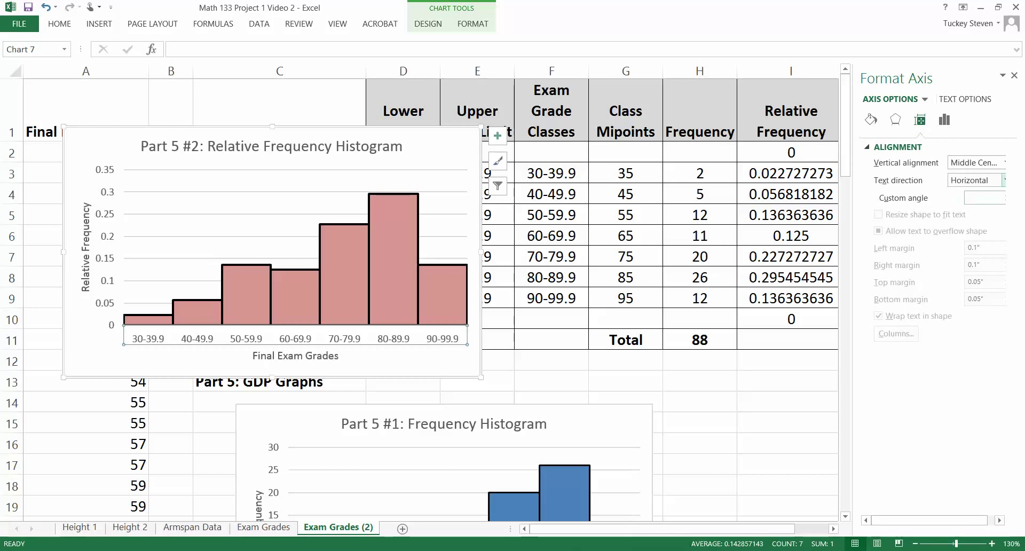
left_click(978, 180)
left_click(929, 283)
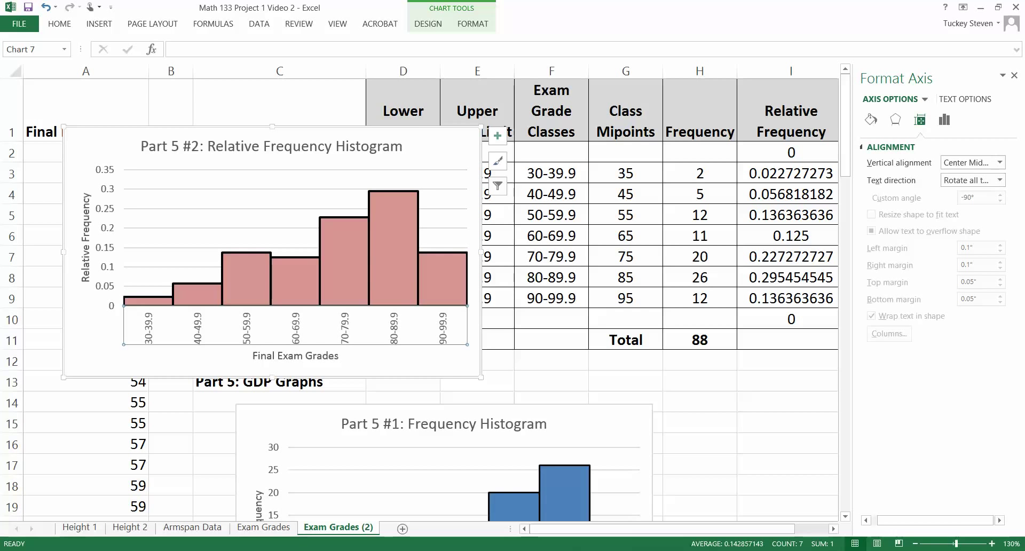
left_click(433, 358)
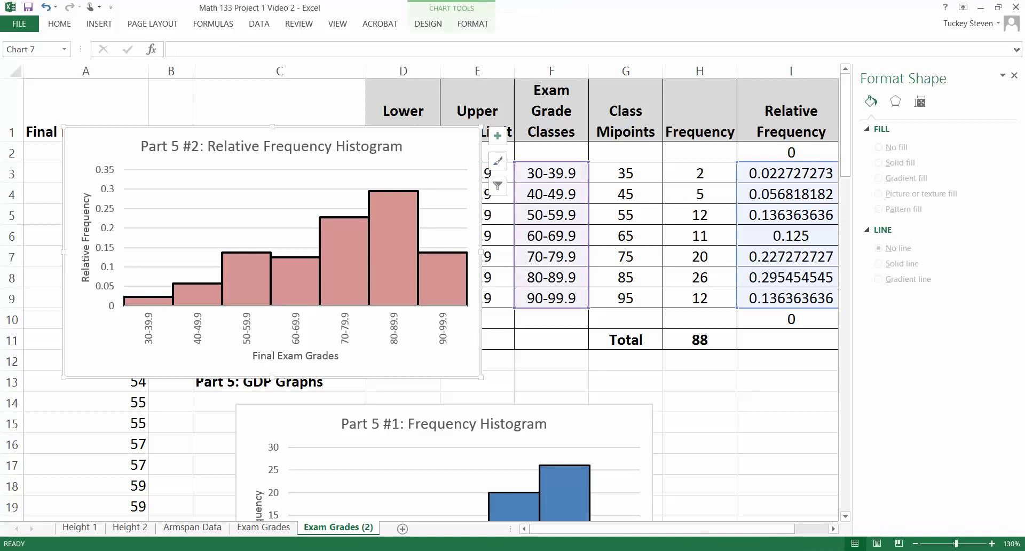
Step: Move the relative frequency histogram beside the frequency histogram under Part 5: GDP Graphs and close its formatting options
left_click_drag(102, 144, 714, 417)
scroll(427, 299, "down", 4)
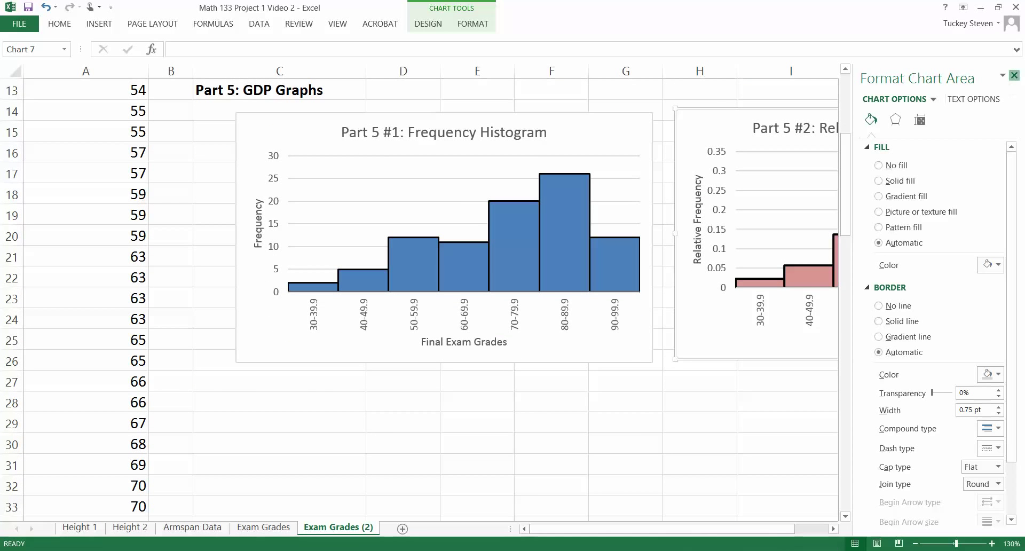
left_click(1015, 76)
left_click_drag(761, 528, 824, 528)
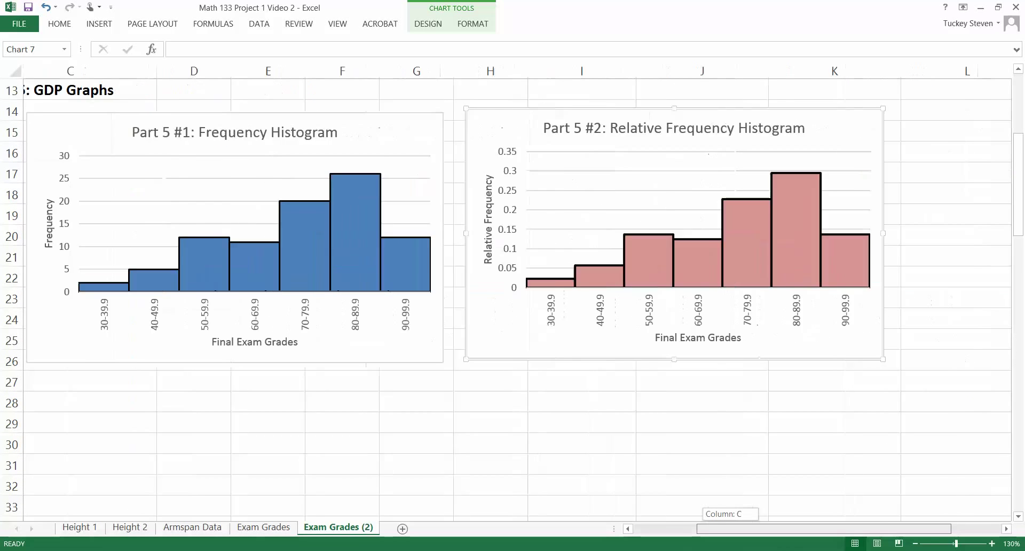
left_click_drag(716, 528, 681, 529)
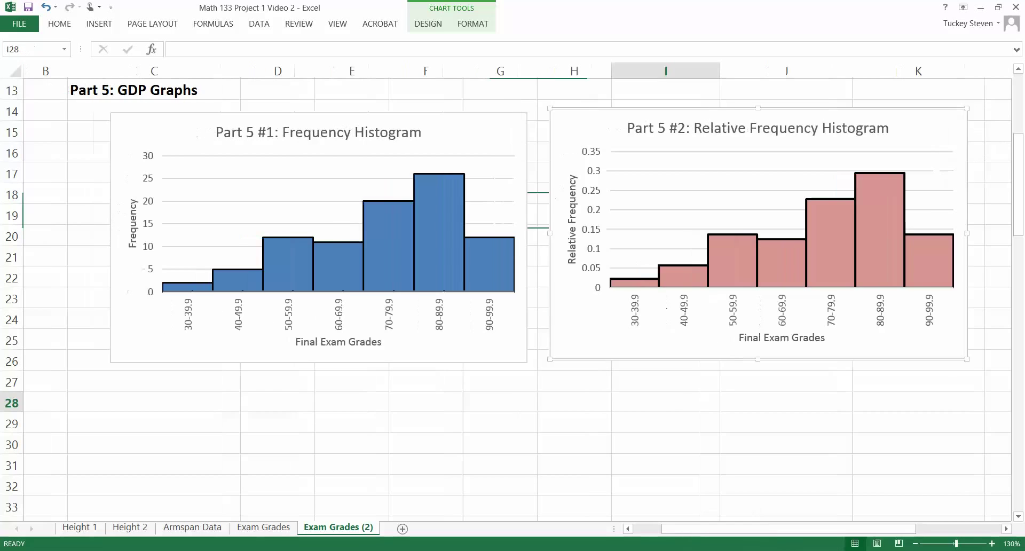
left_click(665, 402)
Step: Switch to the Word chapter notes and examine the frequency polygon definition on class midpoints and "fake" zero-frequency classes
scroll(665, 402, "up", 4)
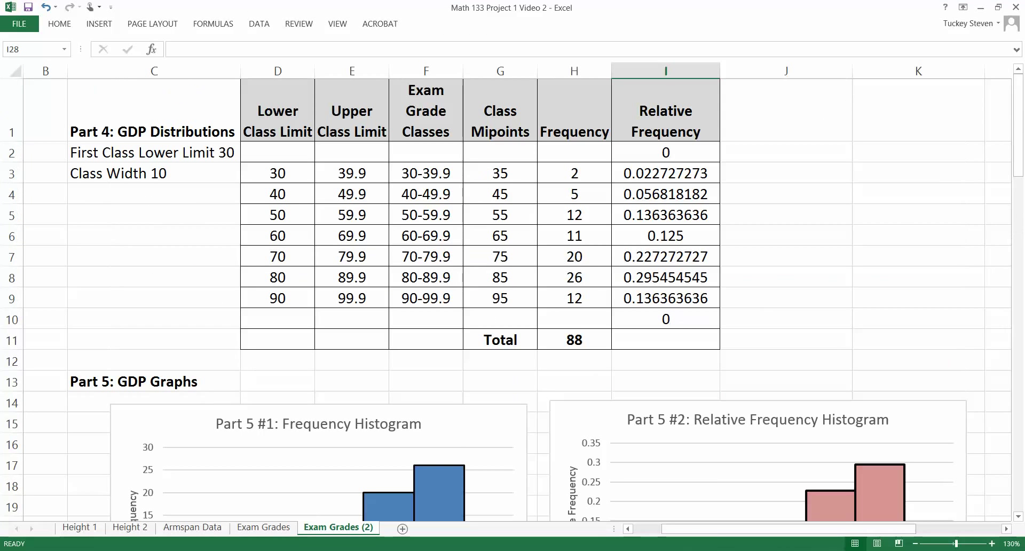
left_click(500, 215)
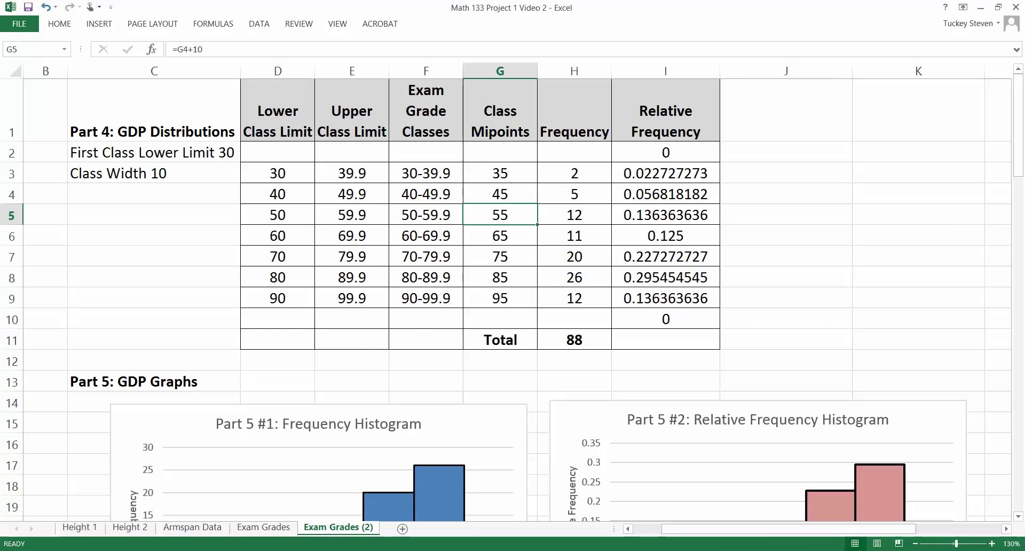
mouse_move(324, 550)
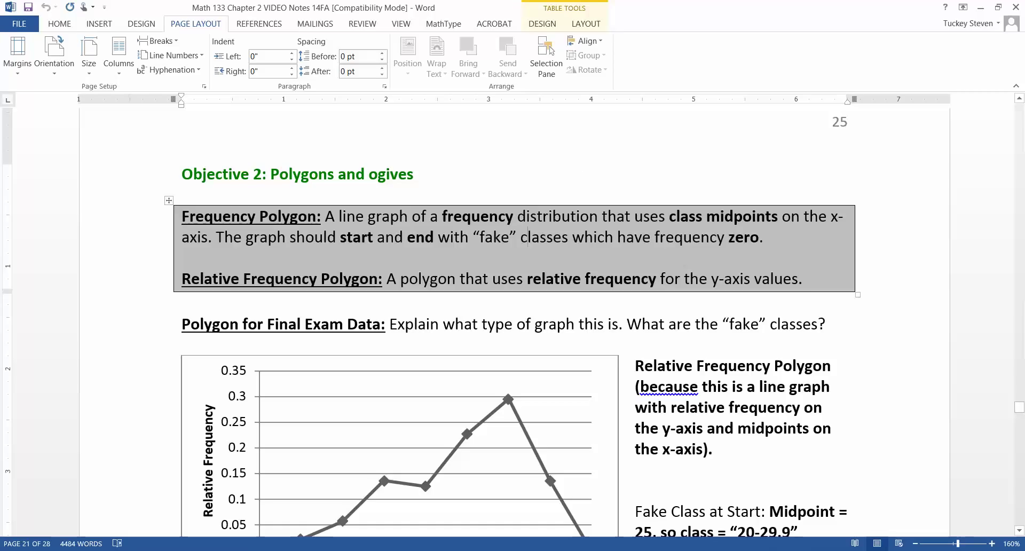
left_click_drag(337, 236, 759, 238)
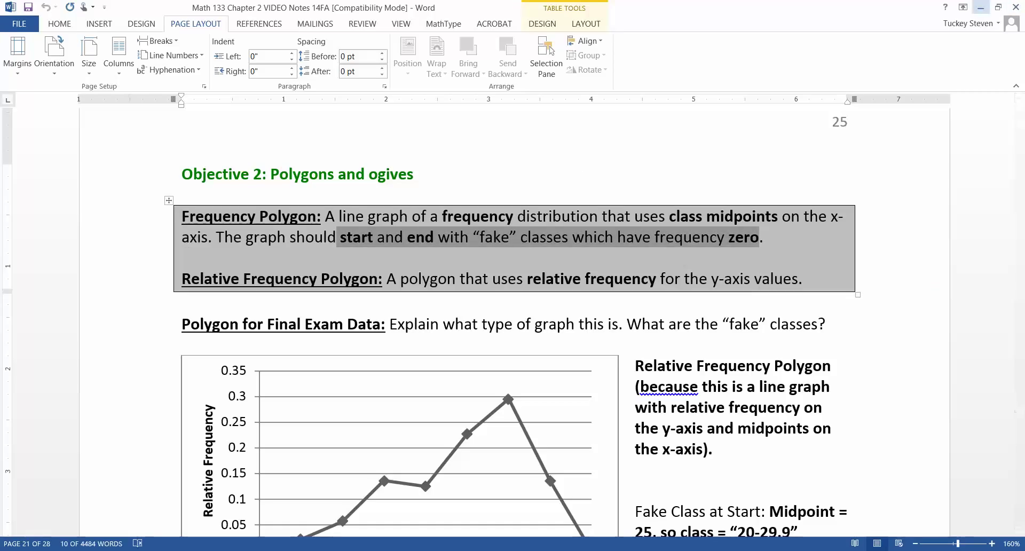
left_click(613, 237)
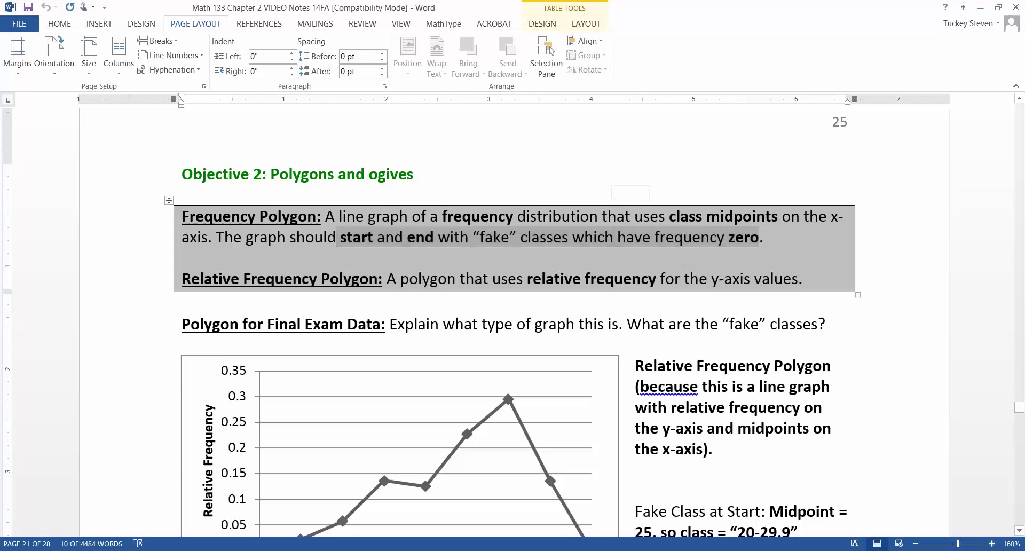
left_click_drag(677, 217, 778, 216)
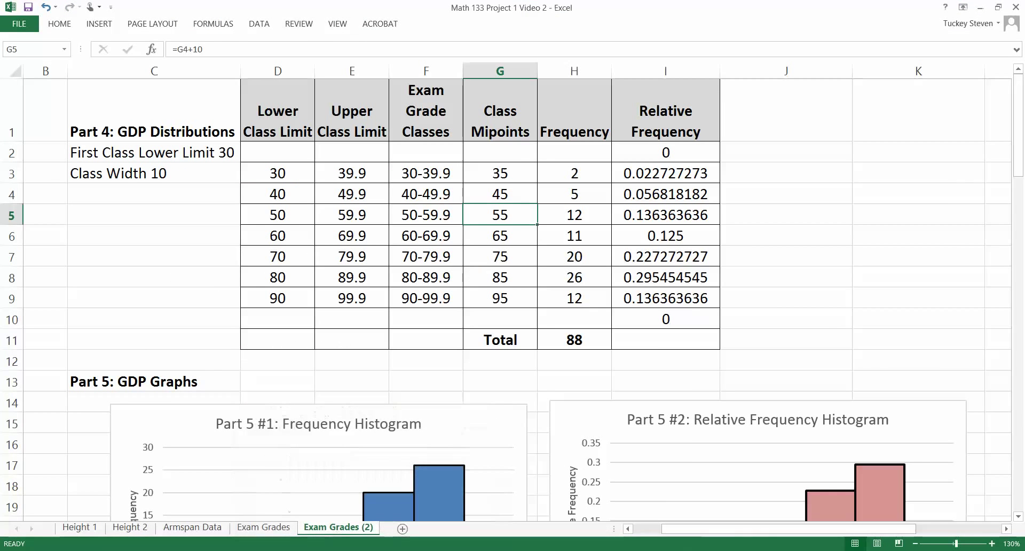
Step: In the Excel distribution table, enter a frequency of 0 in H2 and H10 for the fake first and last classes
left_click(574, 194)
left_click(501, 152)
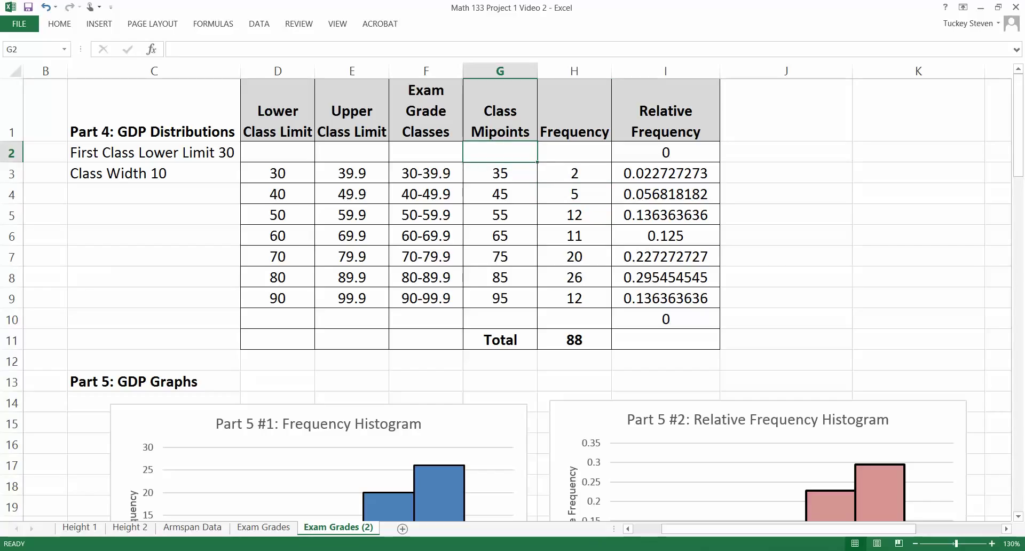
key("Right")
type("0")
key("Return")
key("Down")
key("Down")
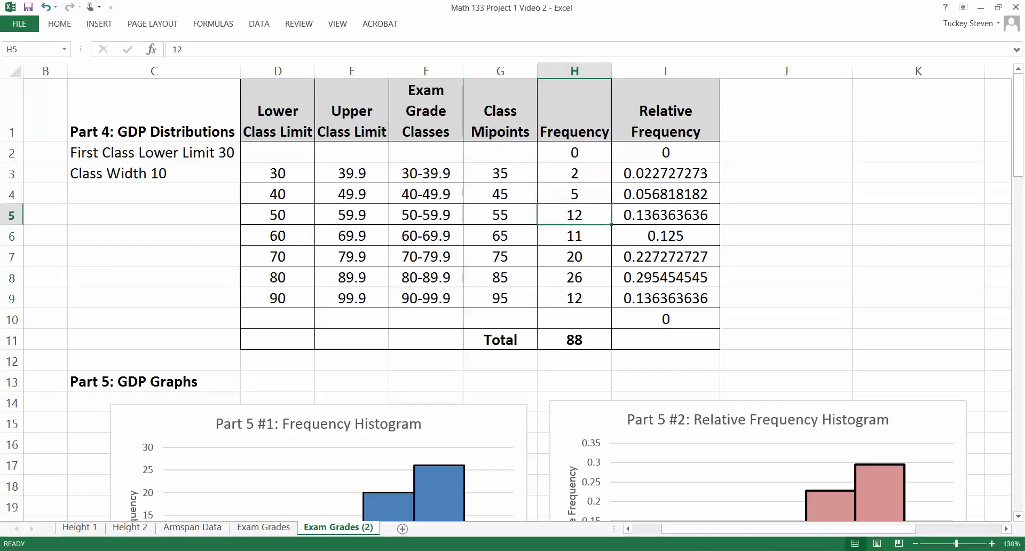
key("Return")
key("Return")
key("Return")
key("Return")
key("Return")
type("0")
key("Return")
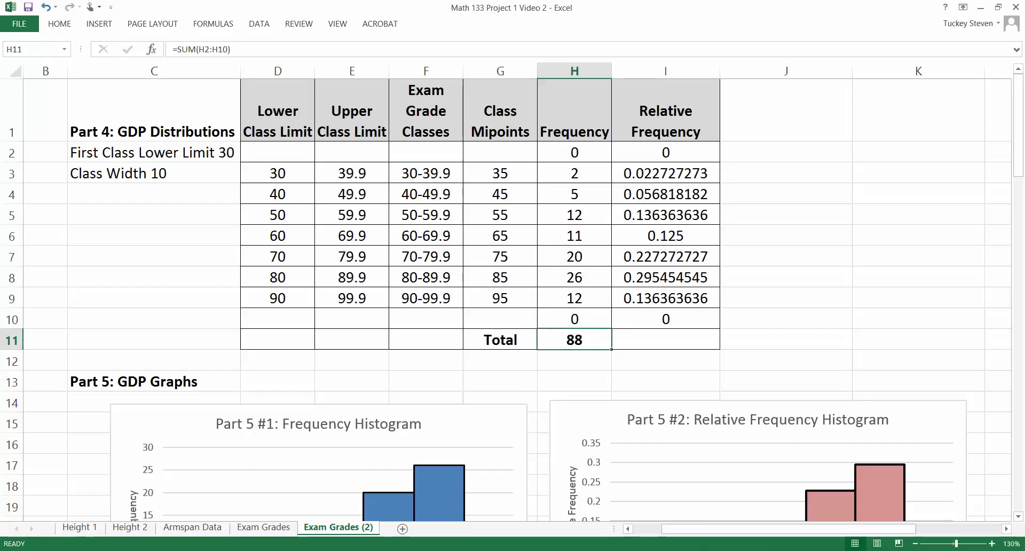
Step: Enter the fake class midpoints 25 in G2 and 105 in G10
key("Left")
left_click_drag(500, 173, 500, 298)
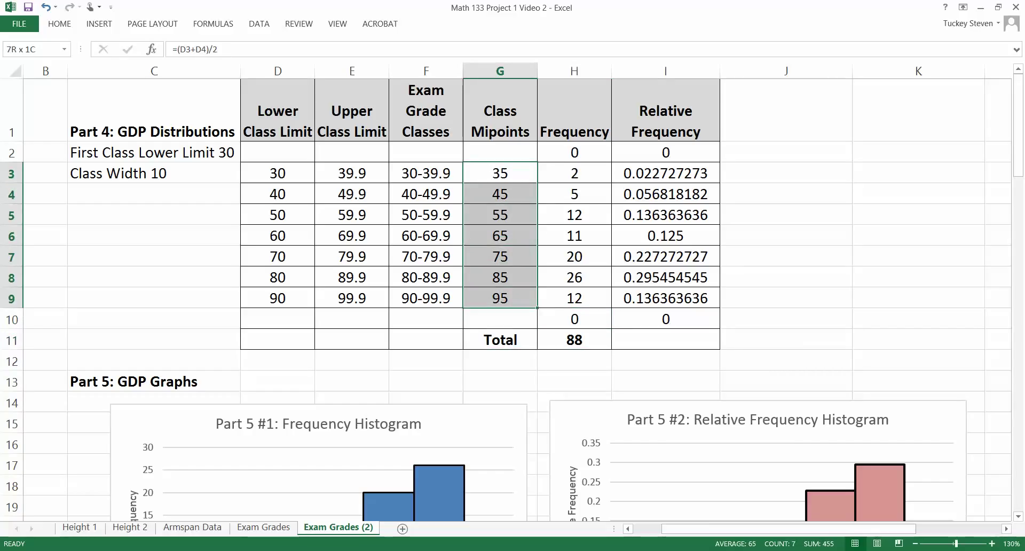
key("Up")
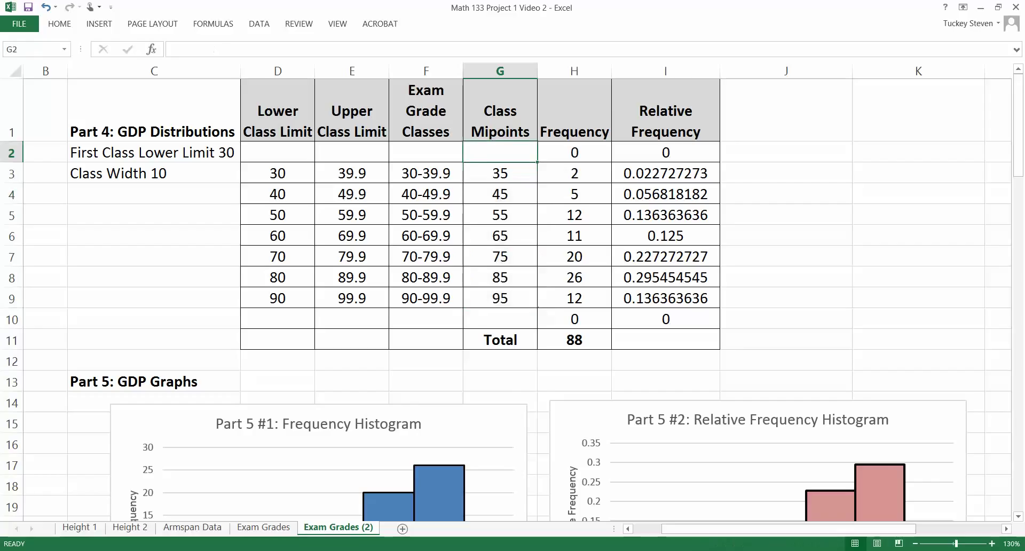
type("25")
key("Return")
key("Down")
key("Down")
key("Down")
key("Down")
key("Down")
key("Down")
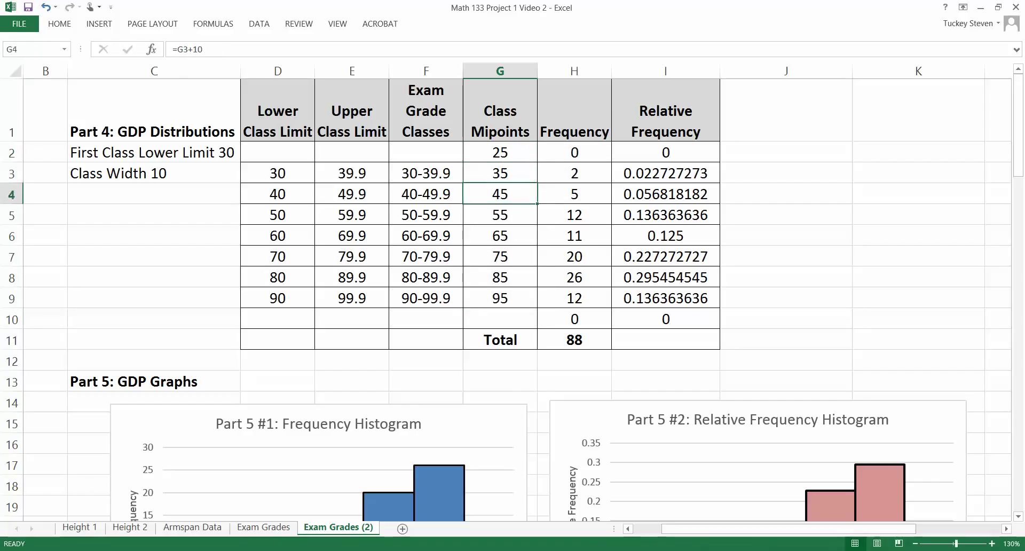
key("Down")
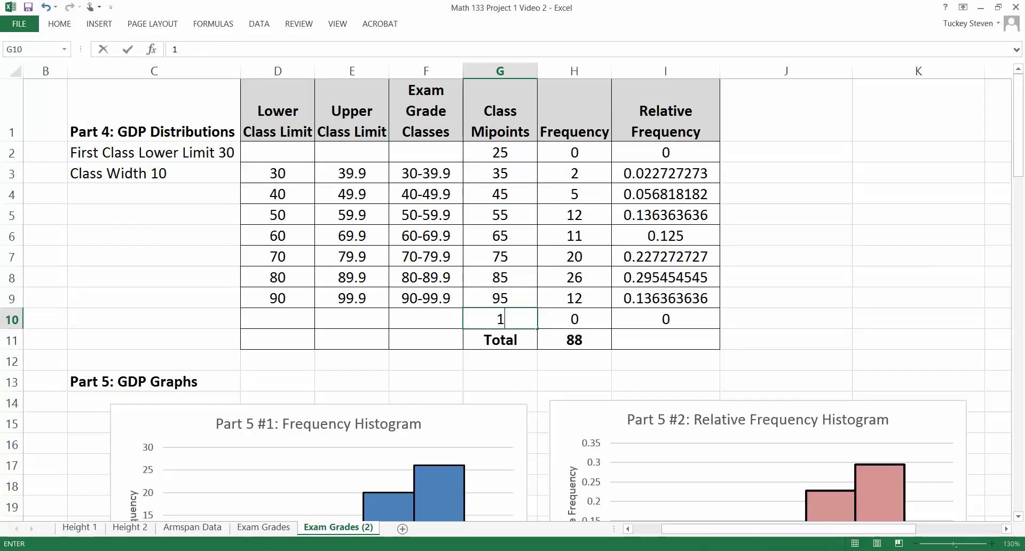
type("105")
key("Return")
Step: Label the extra exam grade classes "Fake 1st" in F2 and "Fake last" in F10
left_click(426, 153)
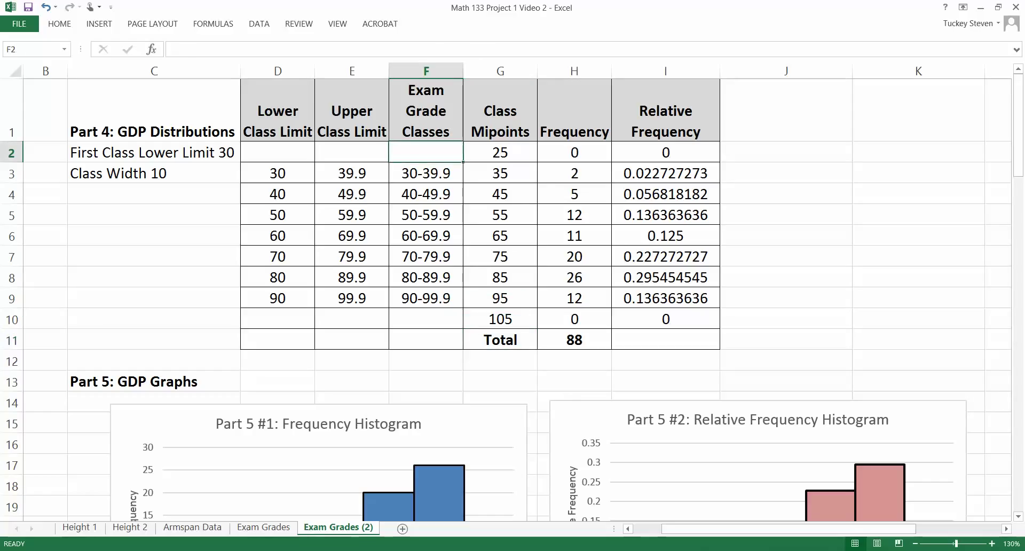
type("Fake 1st")
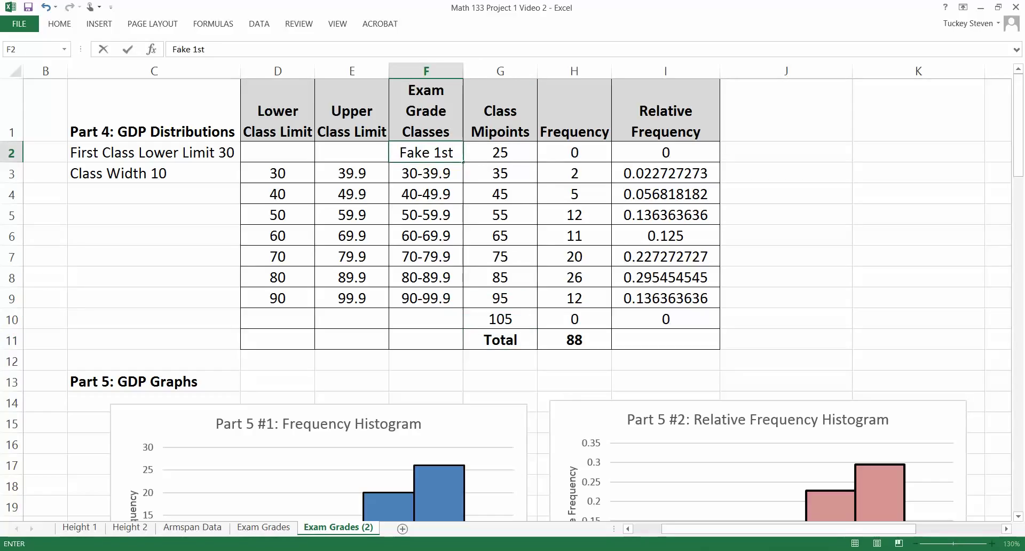
left_click(426, 320)
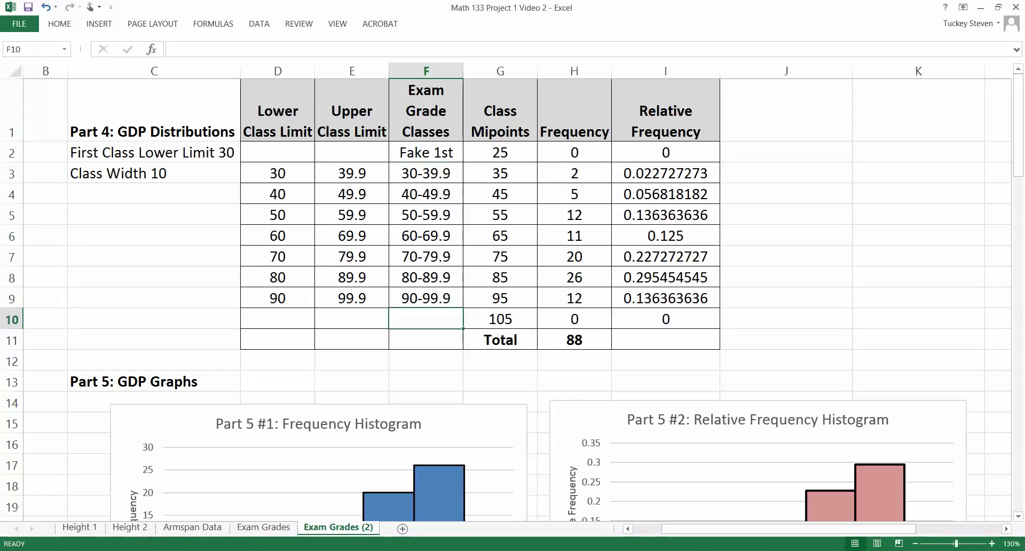
type("Fake last")
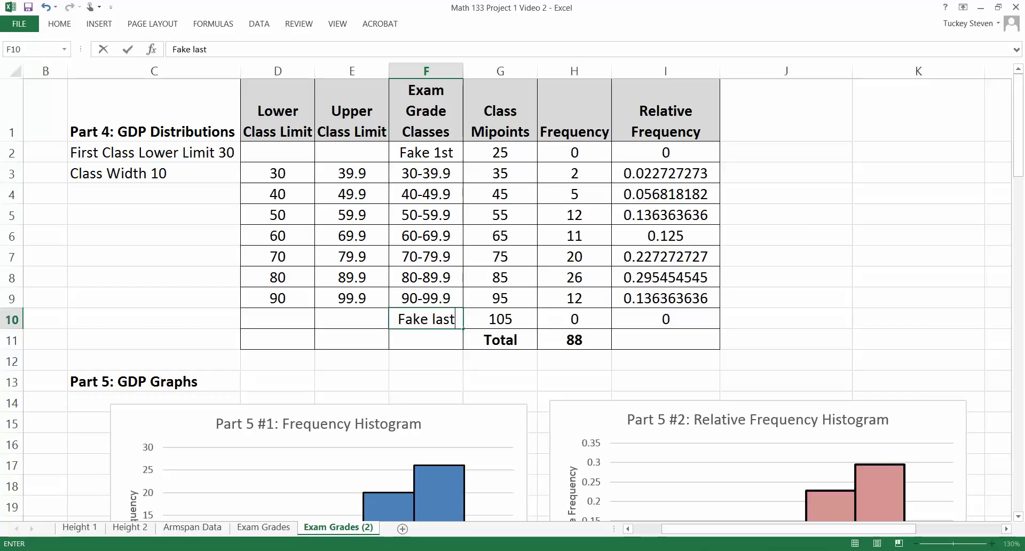
key("Return")
double_click(476, 256)
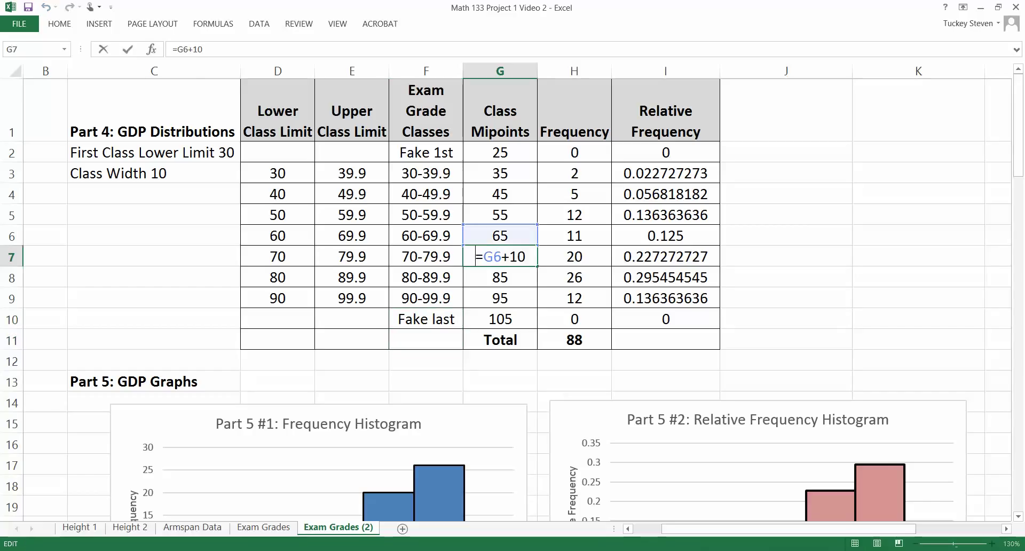
type("=")
left_click(574, 214)
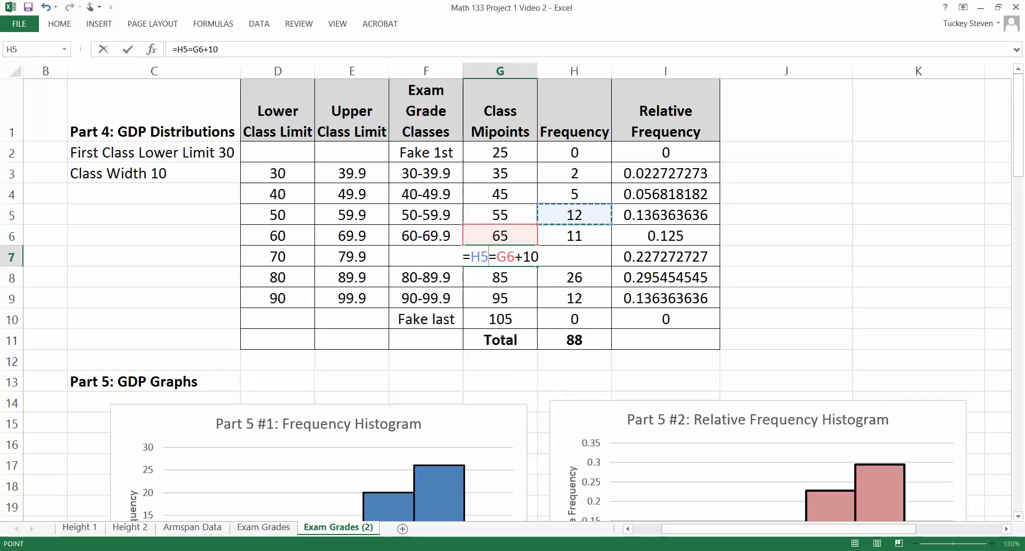
key("BackSpace")
key("BackSpace")
key("BackSpace")
key("Return")
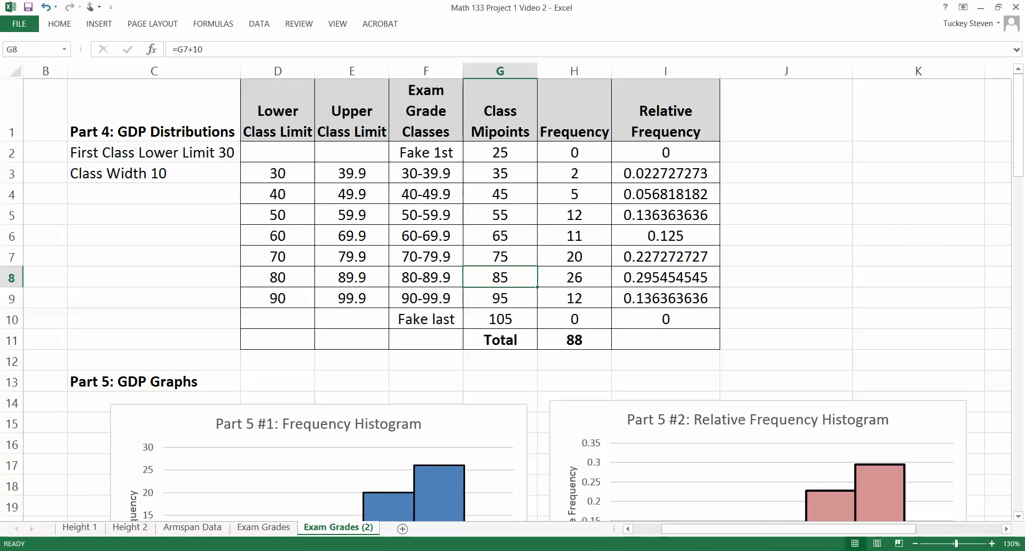
left_click(786, 215)
Step: Insert a 2-D line chart with markers from the frequencies in H2:H10, including both fake classes
left_click_drag(574, 153, 574, 319)
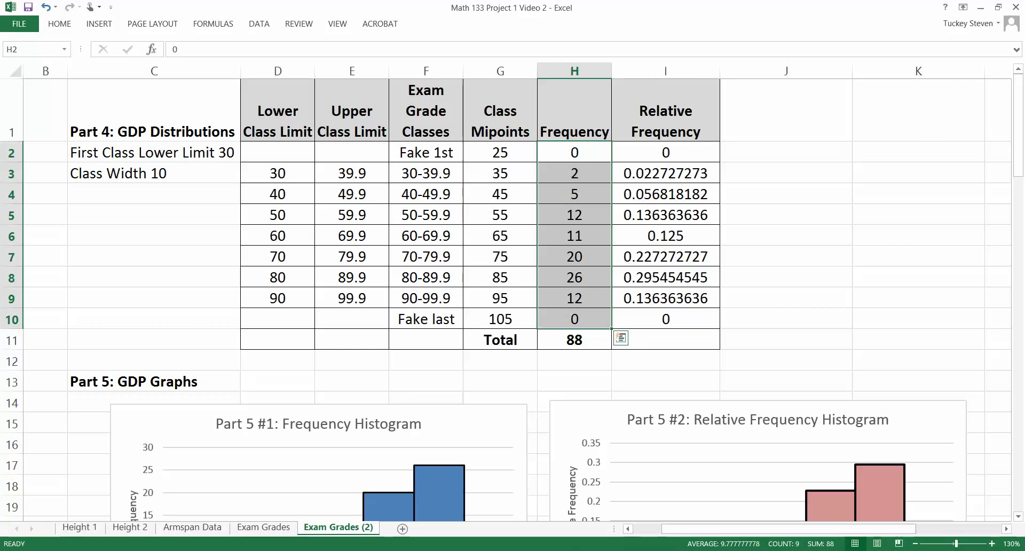
left_click(99, 23)
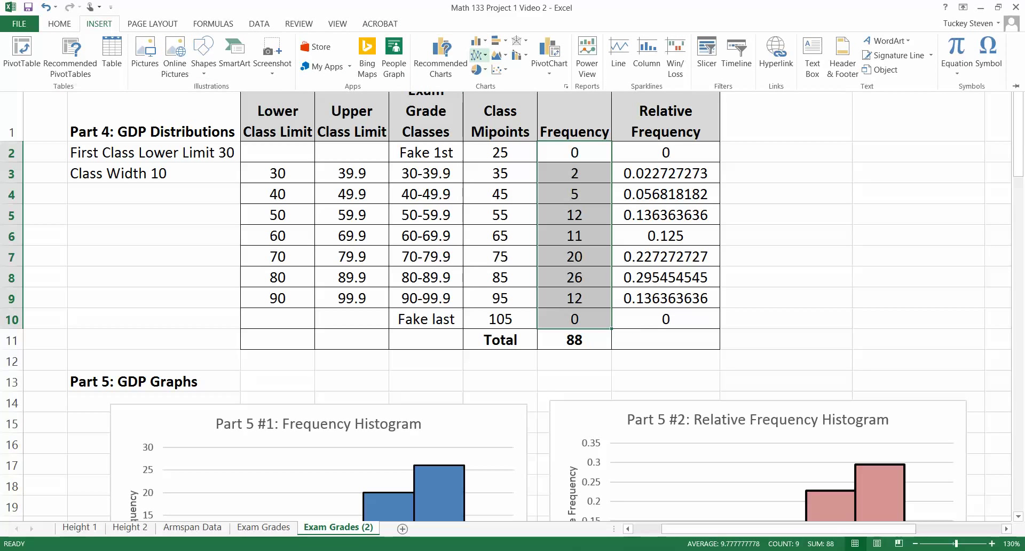
left_click(477, 55)
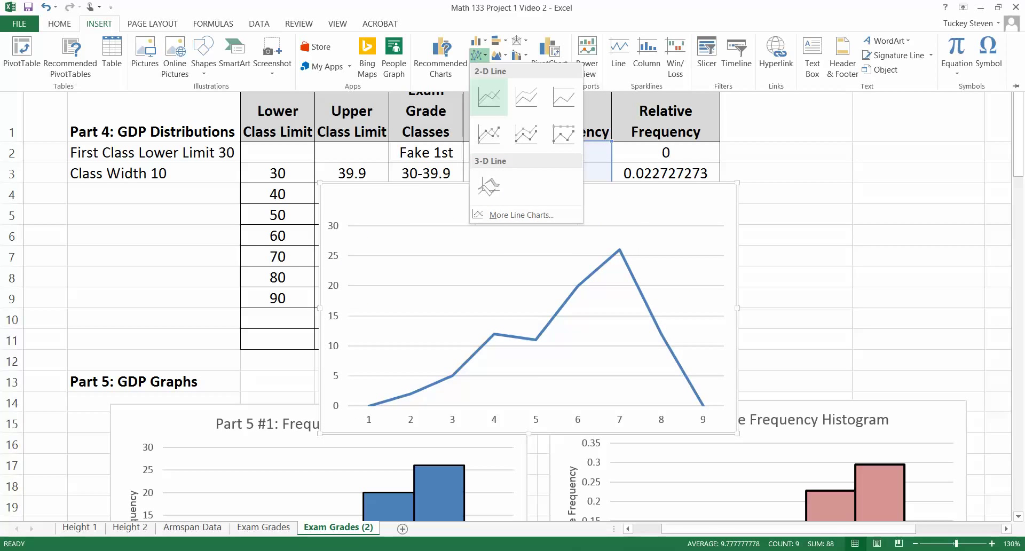
left_click(487, 135)
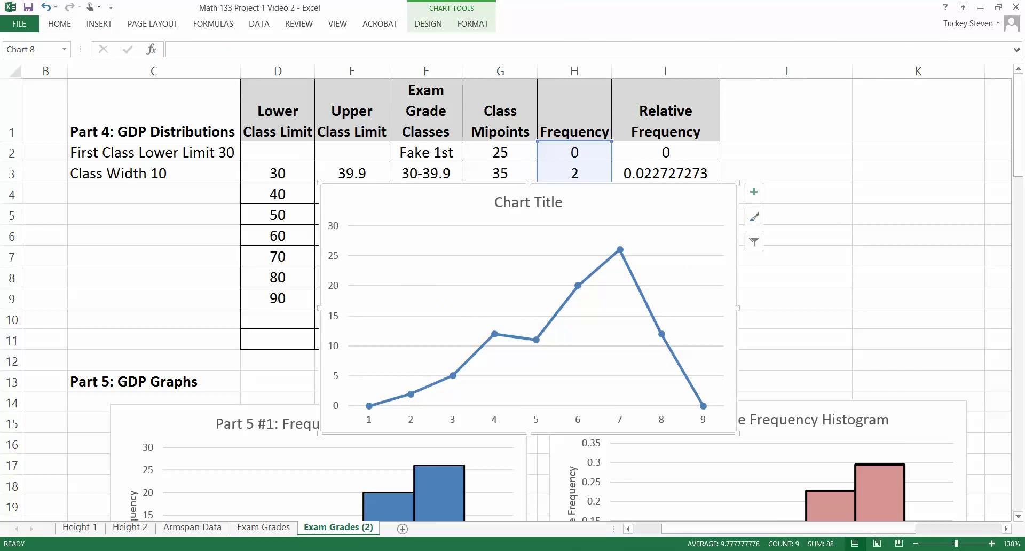
scroll(652, 205, "down", 1)
scroll(683, 203, "up", 1)
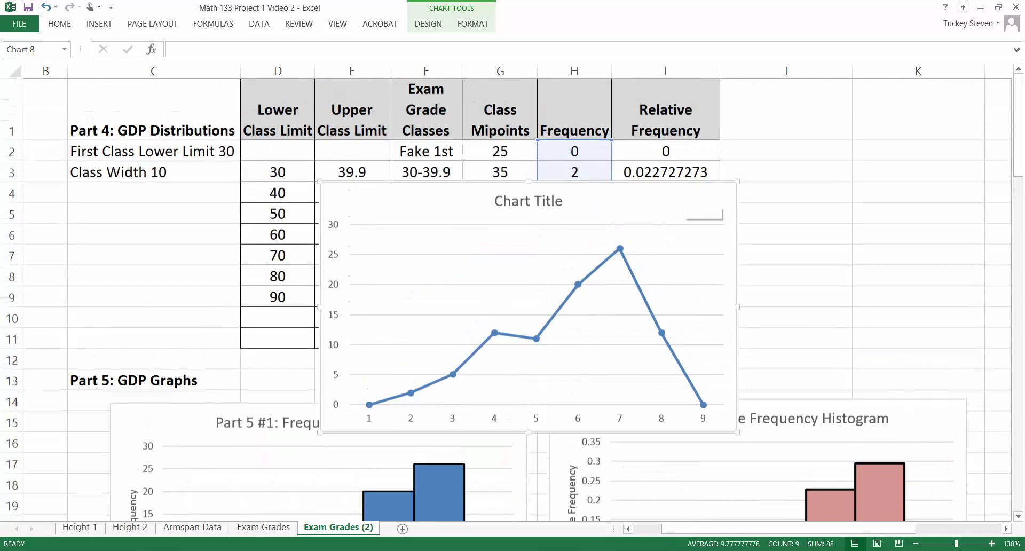
Step: Add axis titles to the line chart and title it "Part 5 #3: Frequency Polygon"
left_click(753, 191)
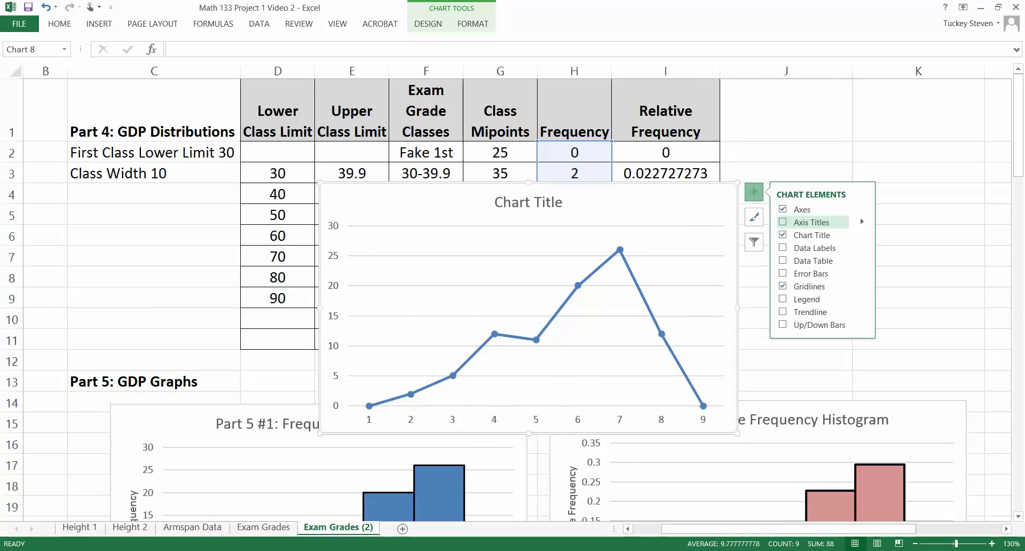
left_click(783, 222)
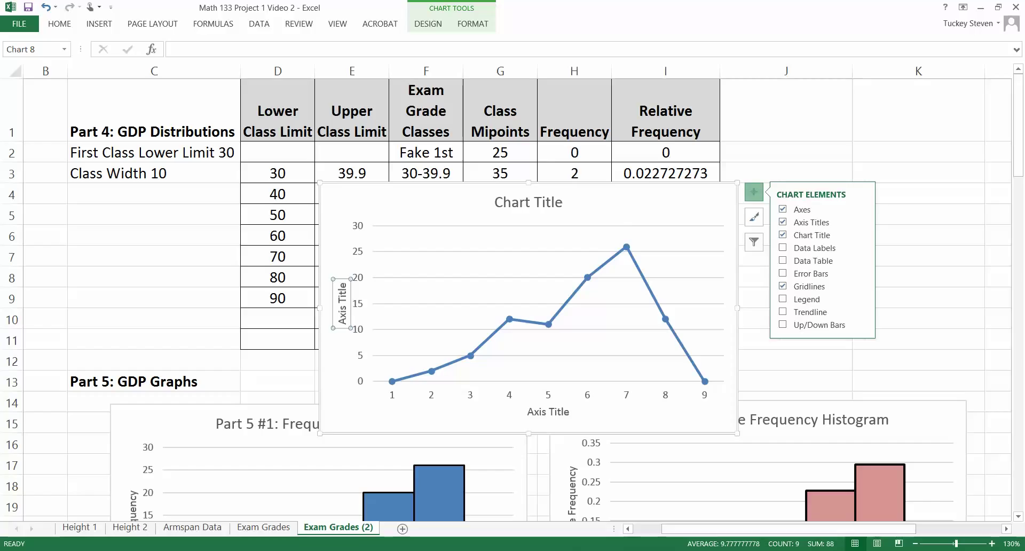
left_click(528, 203)
triple_click(529, 203)
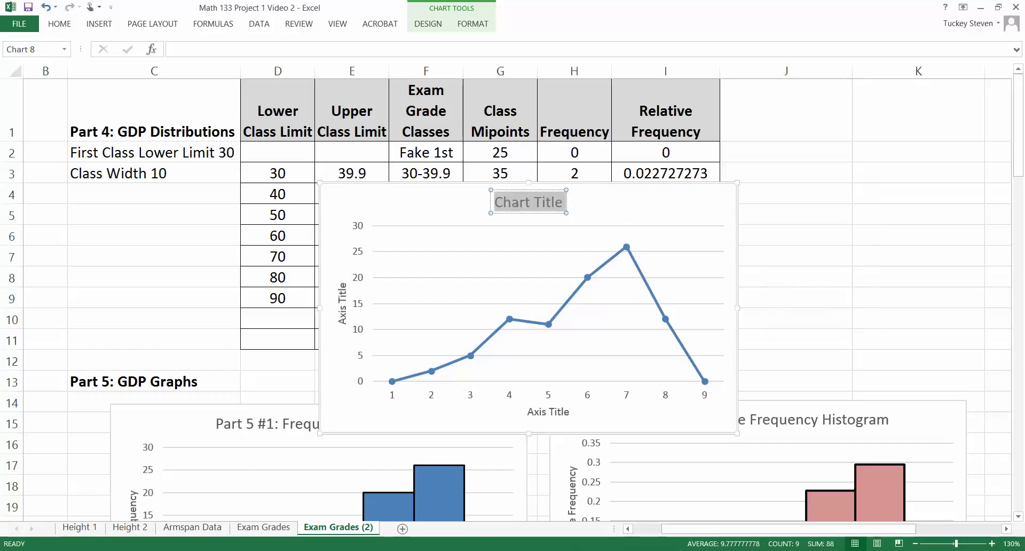
type("t")
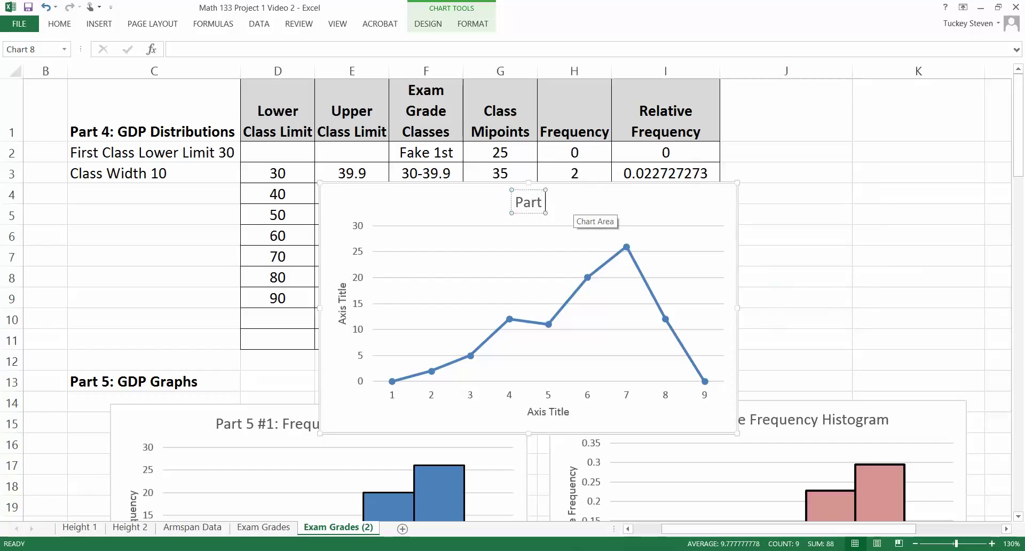
type(" 5 #3:")
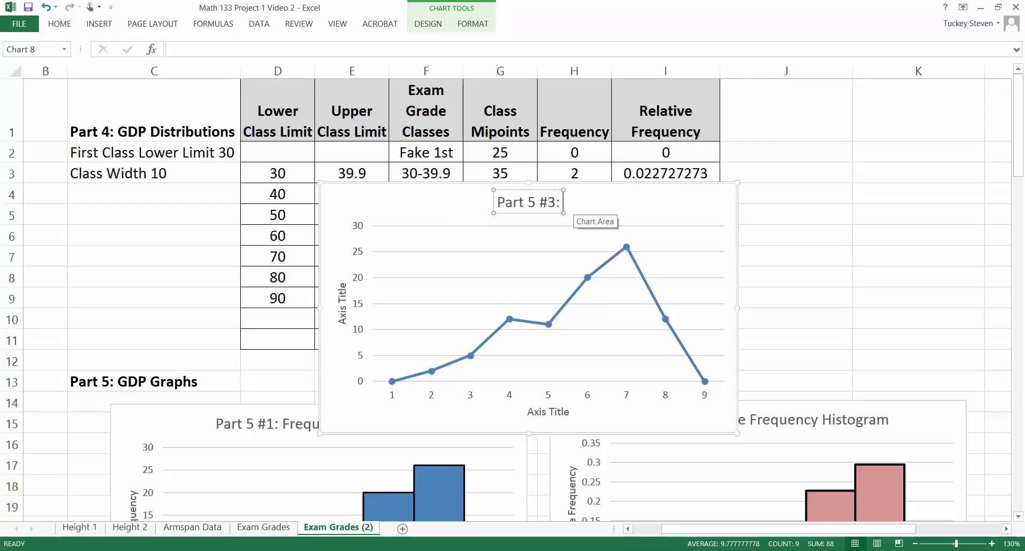
type(" Frequency")
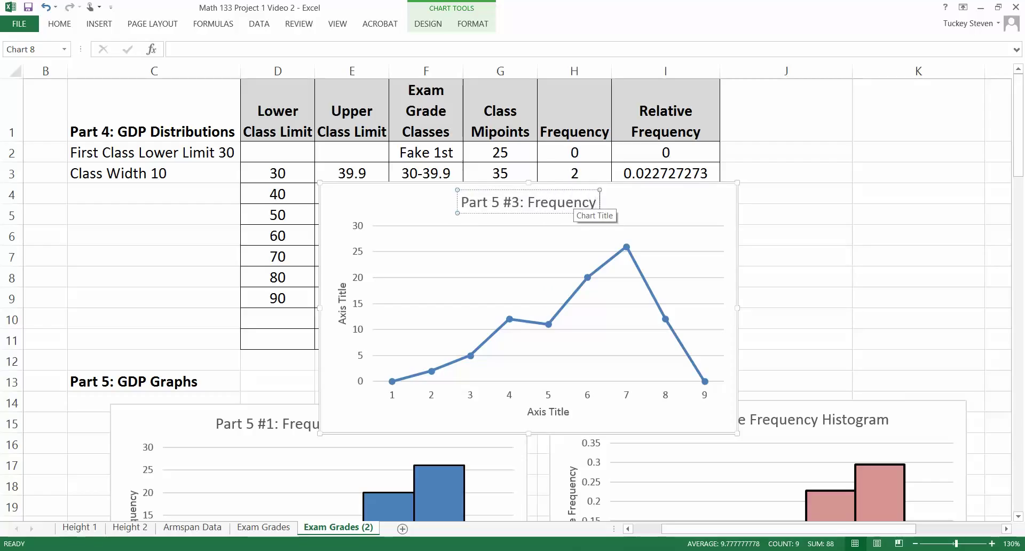
type(" Poo")
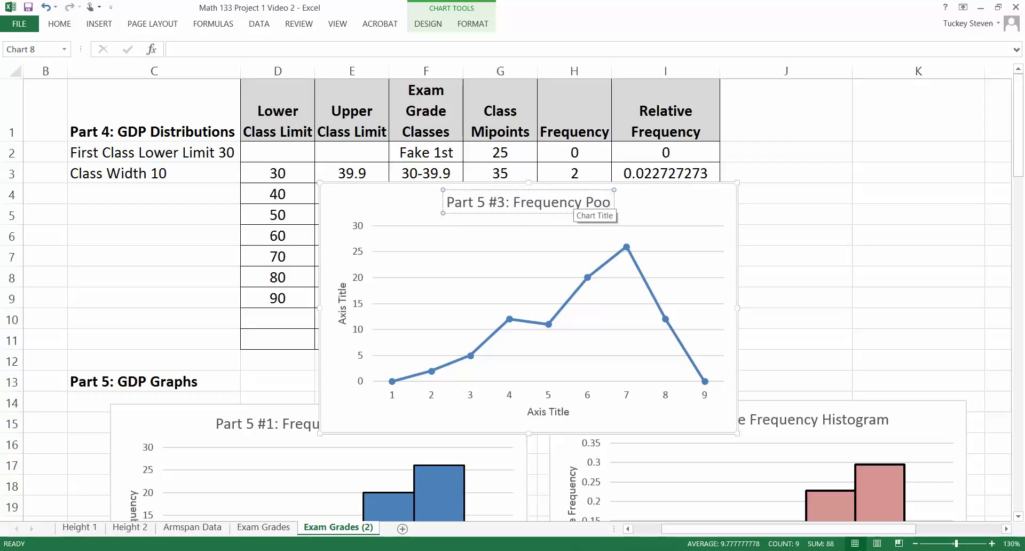
key("BackSpace")
type("lygon")
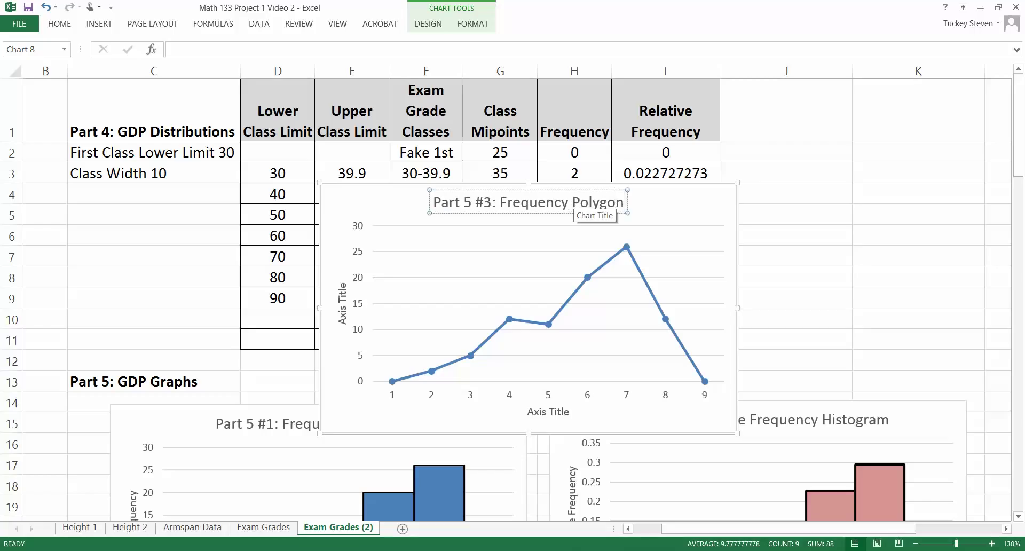
Step: Label the vertical axis "Frequency" and the horizontal axis "Exam Grade Midpoints"
left_click(342, 303)
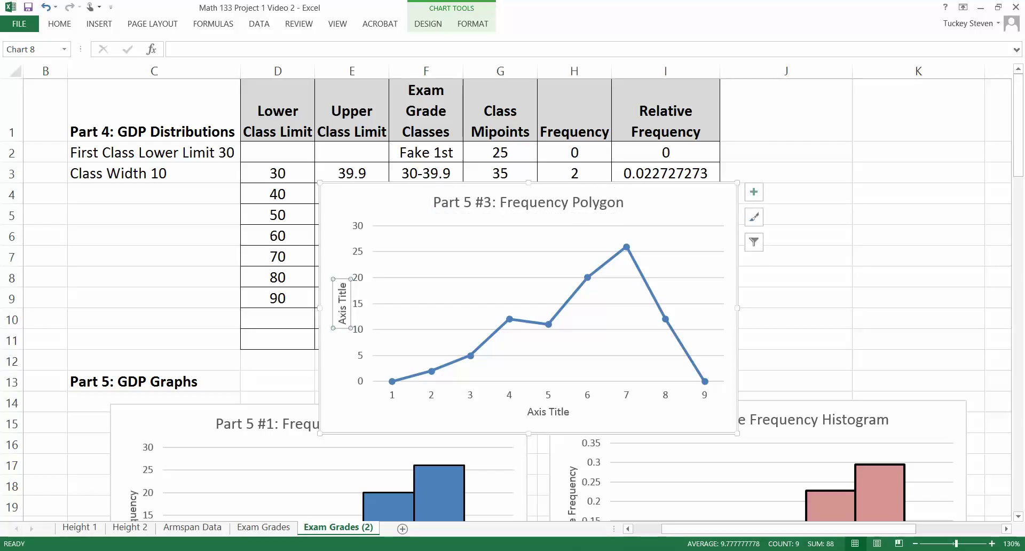
left_click_drag(343, 324, 343, 282)
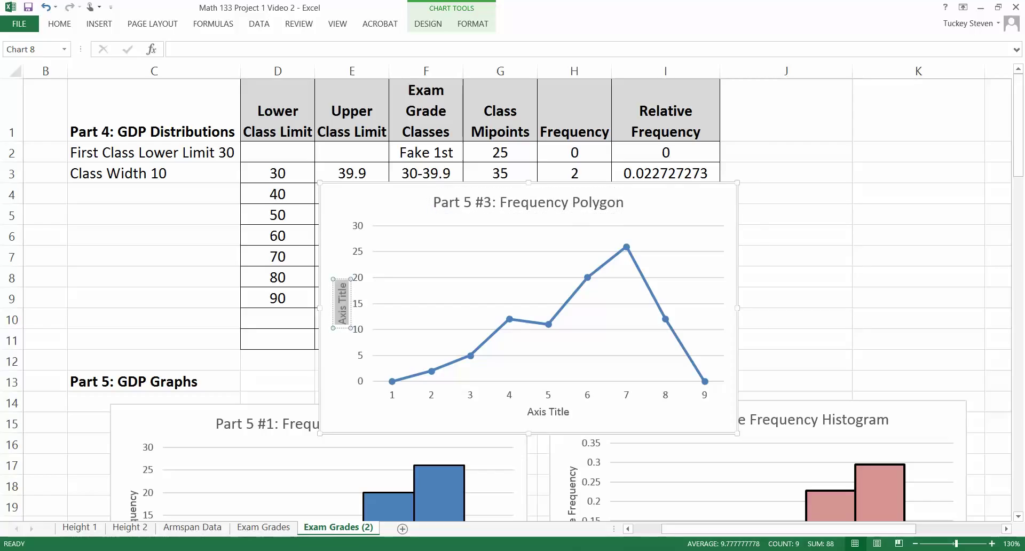
type("Frequency")
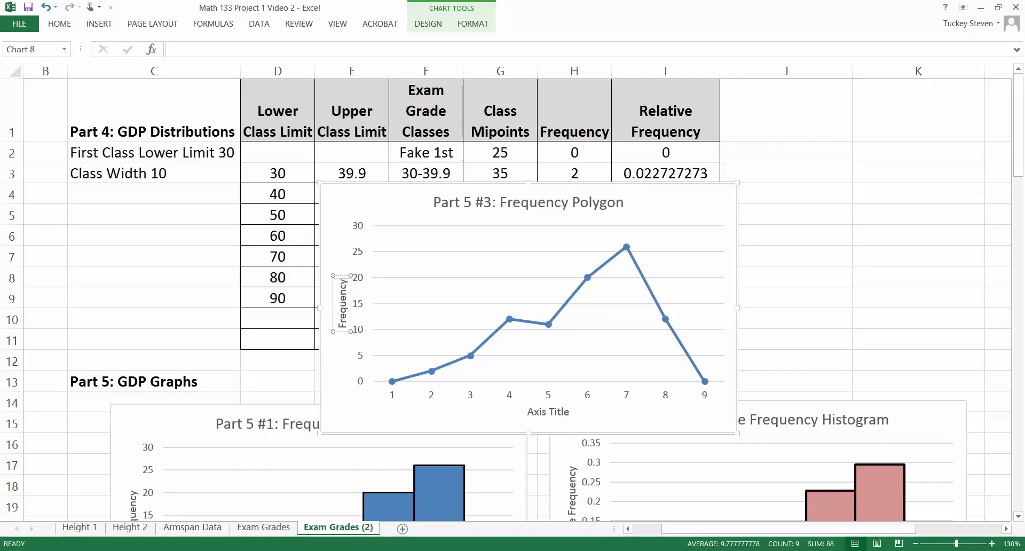
left_click(549, 411)
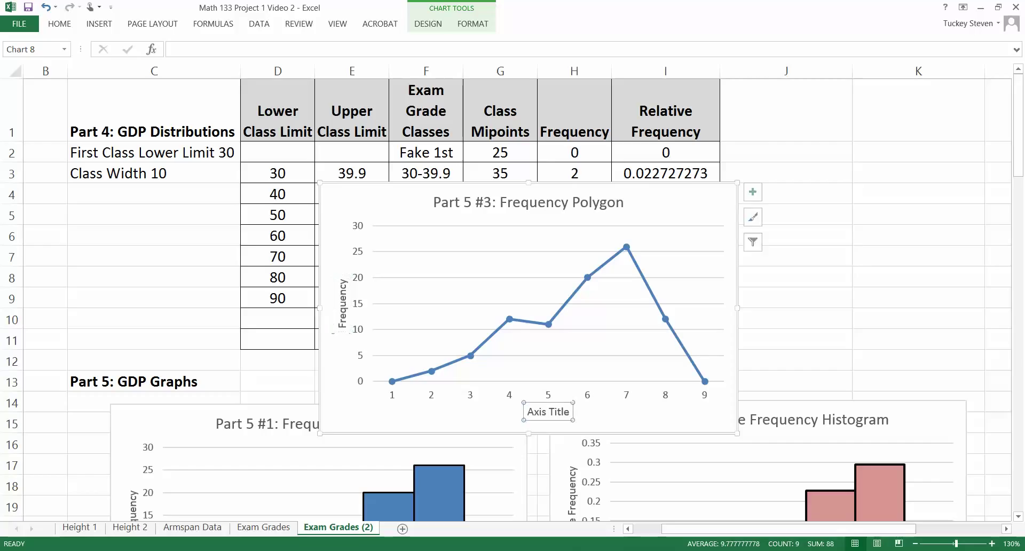
triple_click(549, 412)
type("Exam Grade")
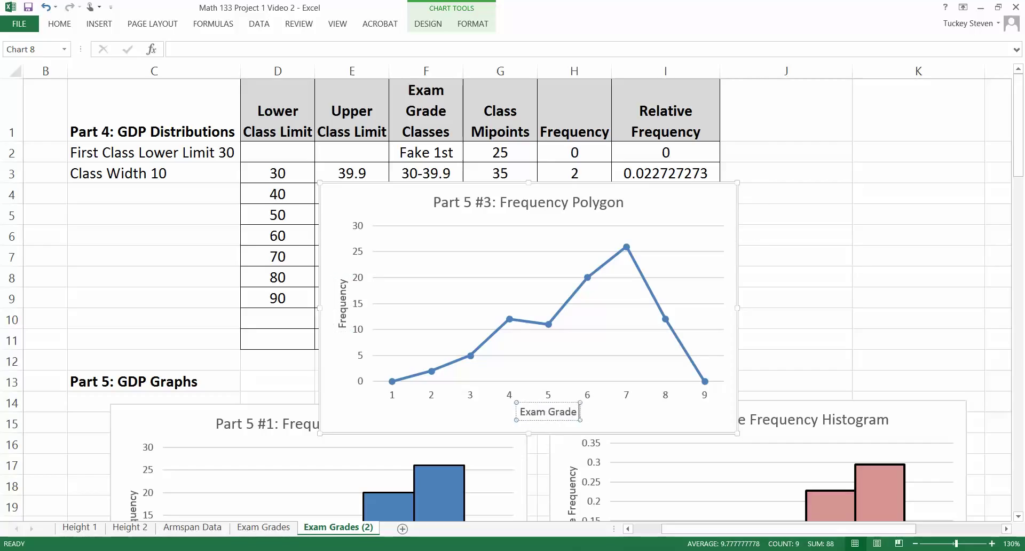
type(" Midpoints")
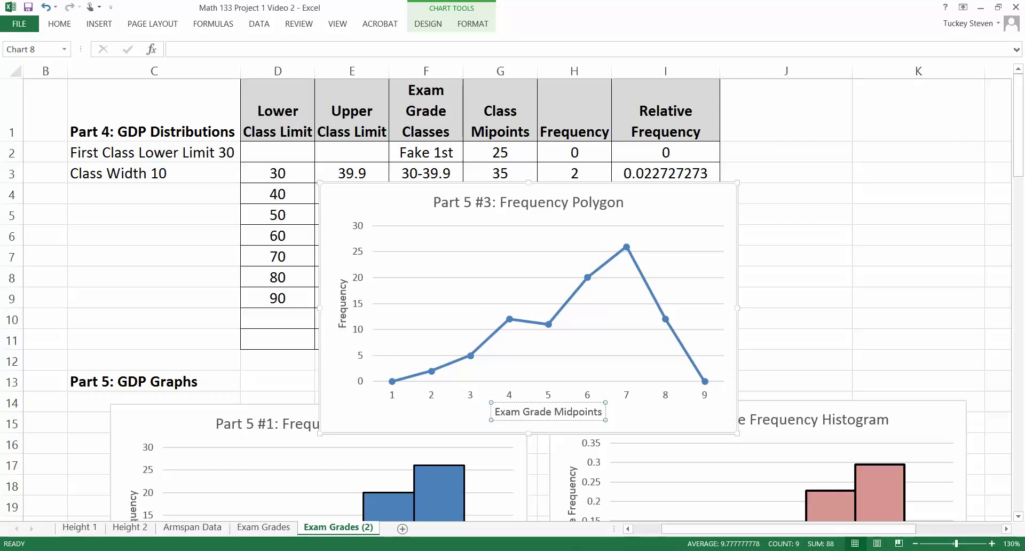
Step: Move the frequency polygon chart off the class midpoint and frequency columns of the table
left_click(548, 395)
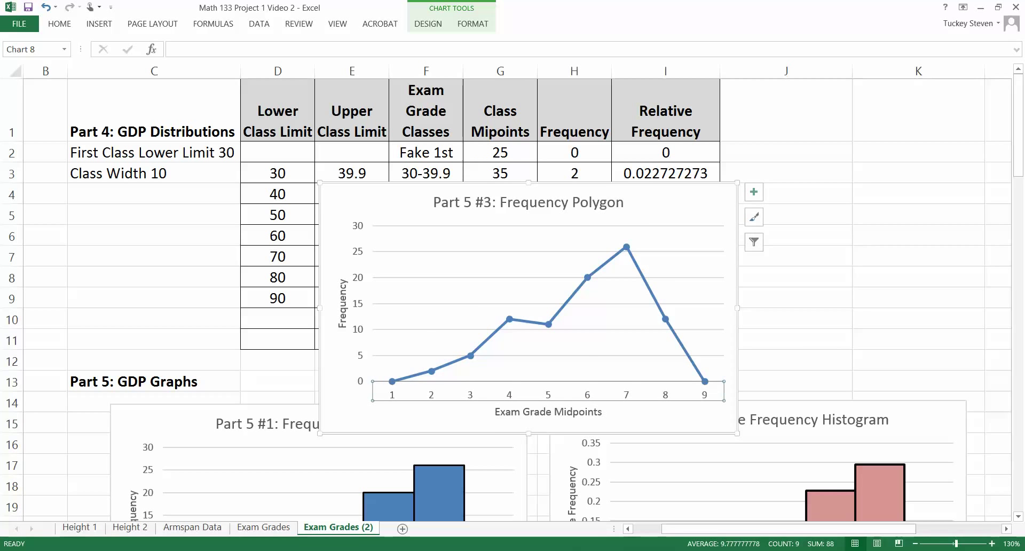
left_click_drag(640, 419, 332, 377)
left_click_drag(239, 380, 257, 369)
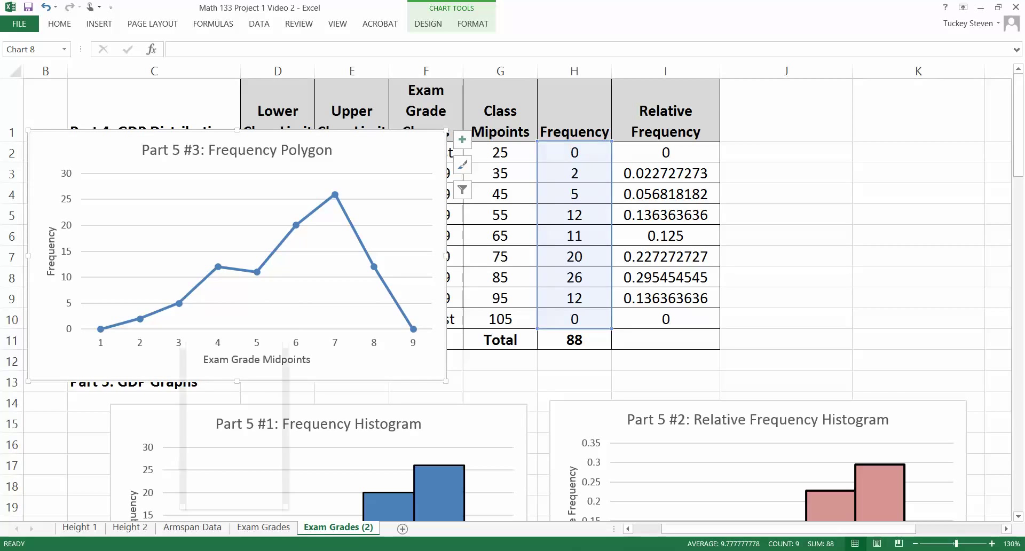
Step: Try replacing the chart's whole data range with the class midpoints G2:G10, and undo that change
right_click(180, 342)
left_click(223, 435)
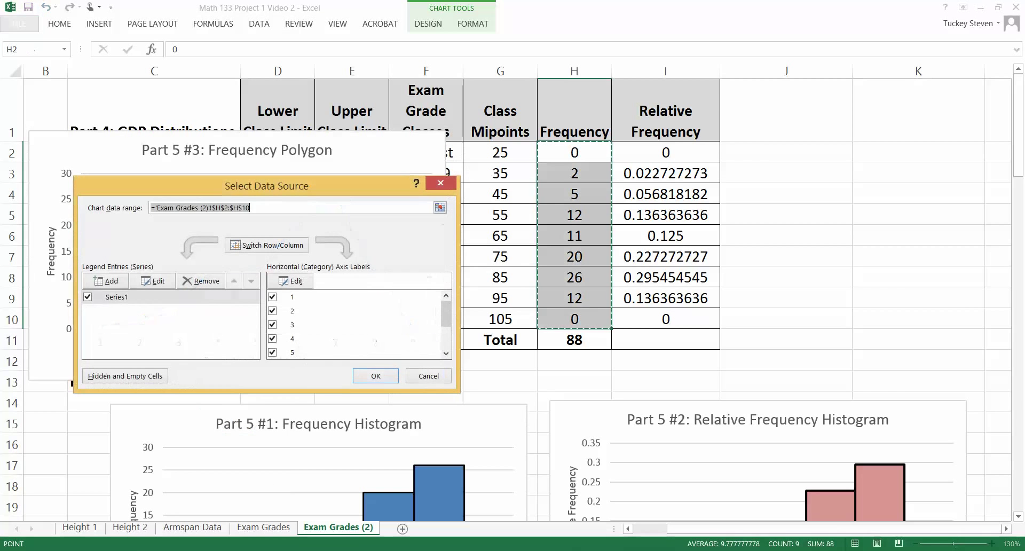
left_click_drag(500, 152, 529, 330)
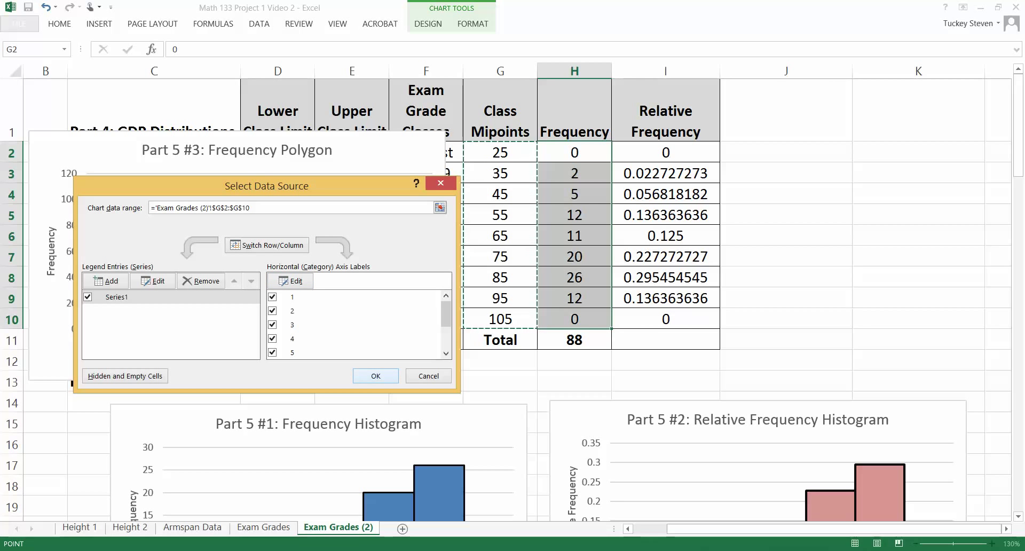
left_click(376, 376)
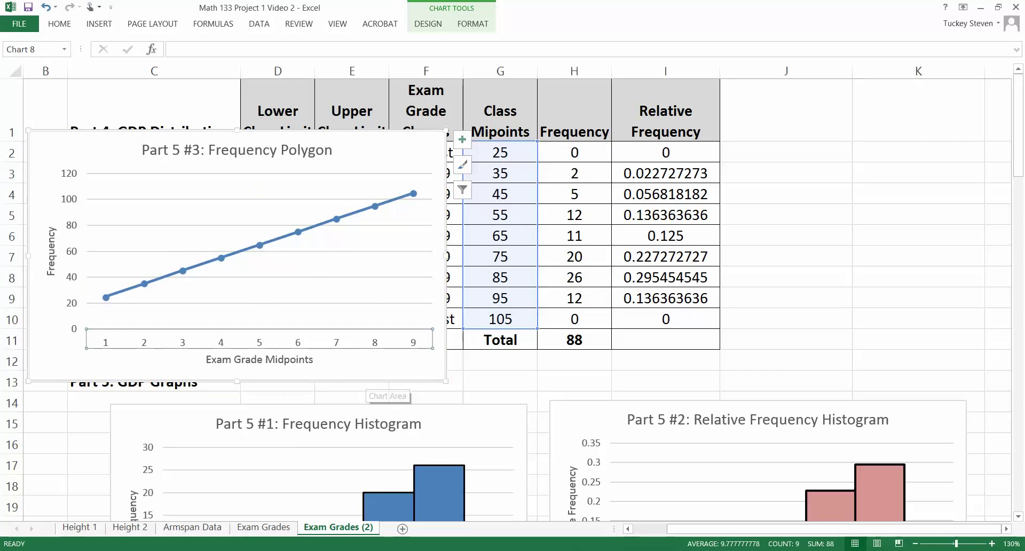
key("ctrl+z")
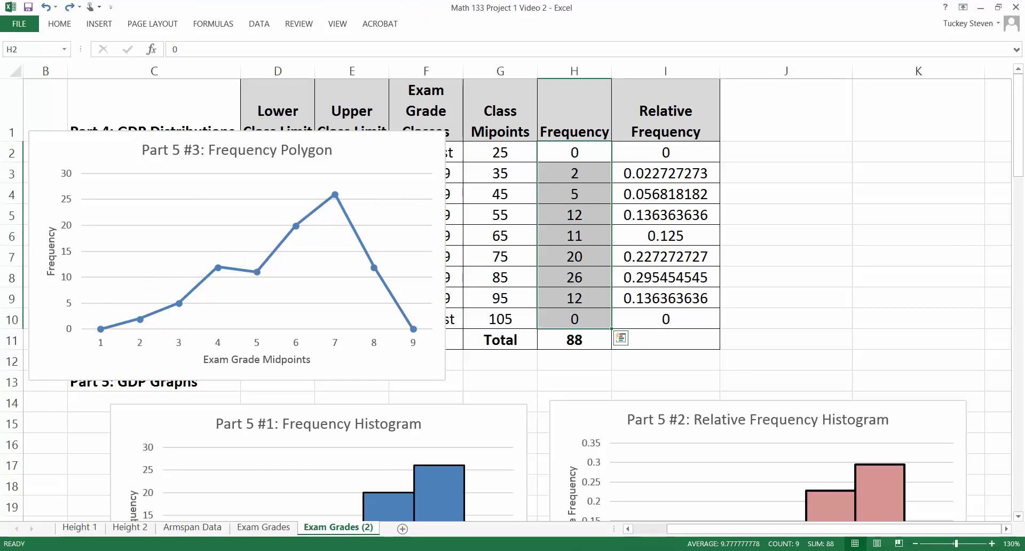
Step: Set the frequency polygon's horizontal category axis labels to the class midpoints in G2:G10
right_click(291, 332)
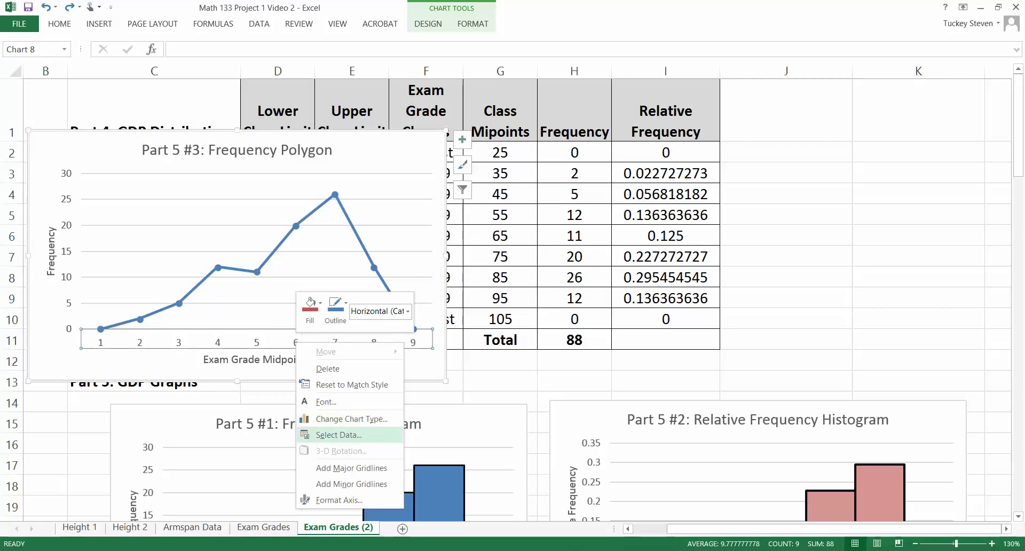
left_click(320, 435)
left_click(290, 280)
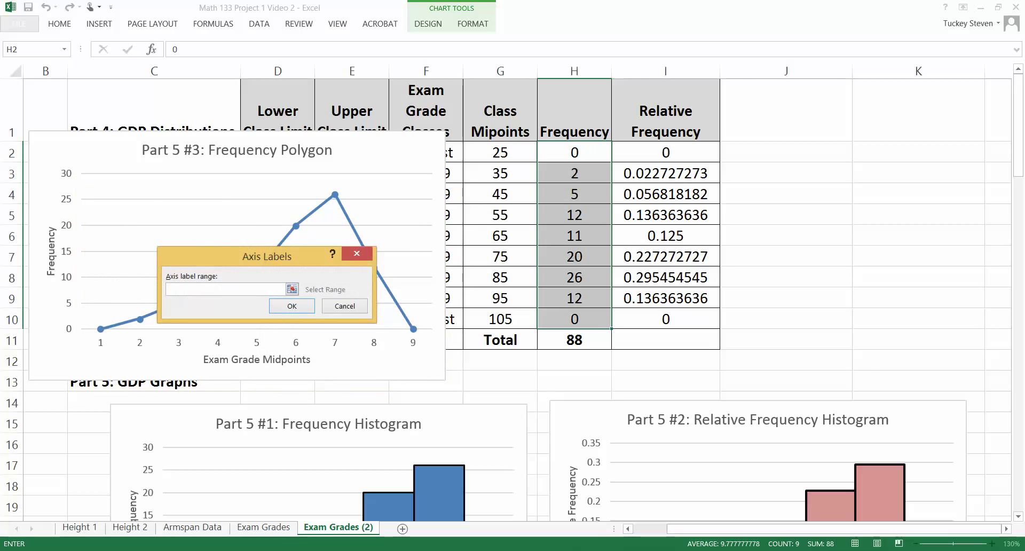
left_click_drag(500, 153, 501, 320)
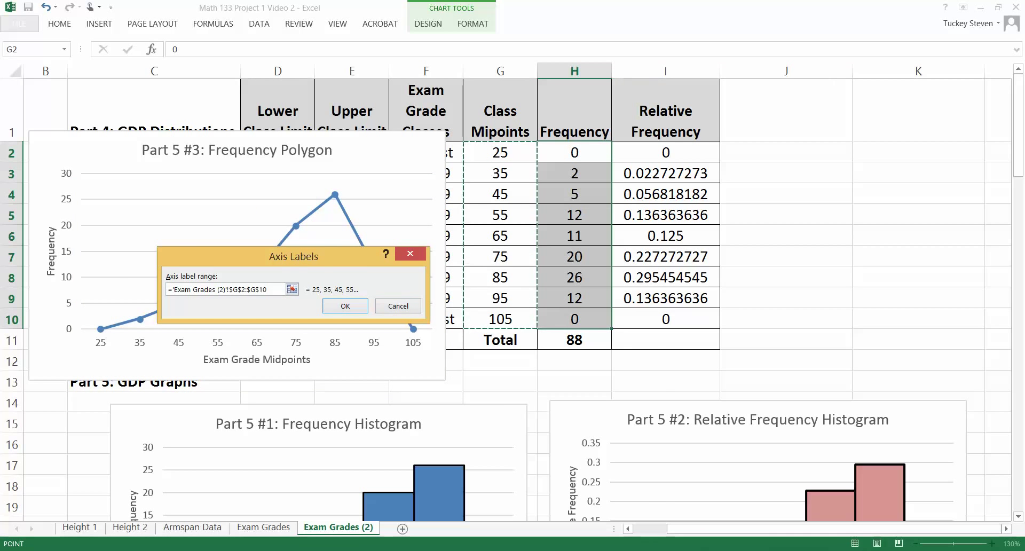
left_click(345, 305)
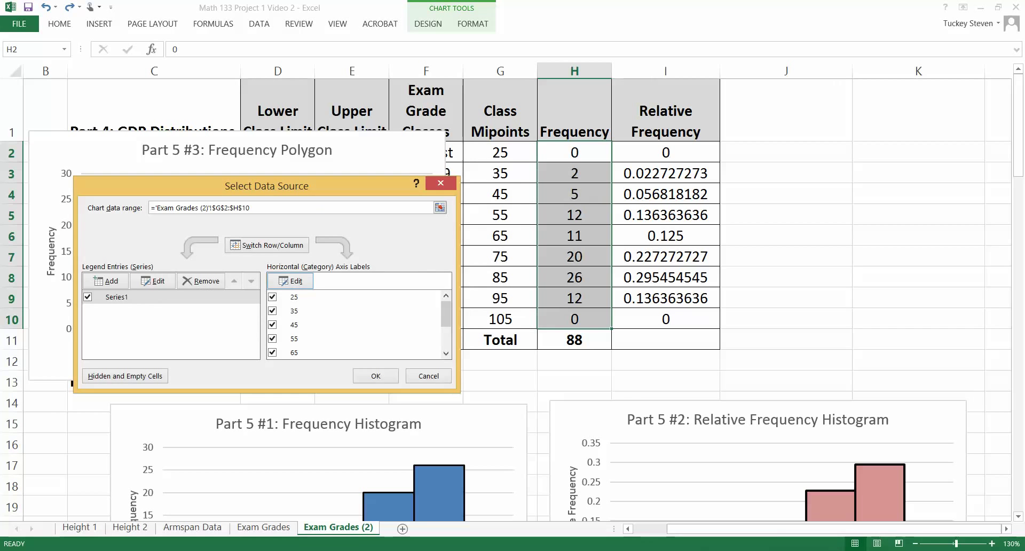
left_click(375, 376)
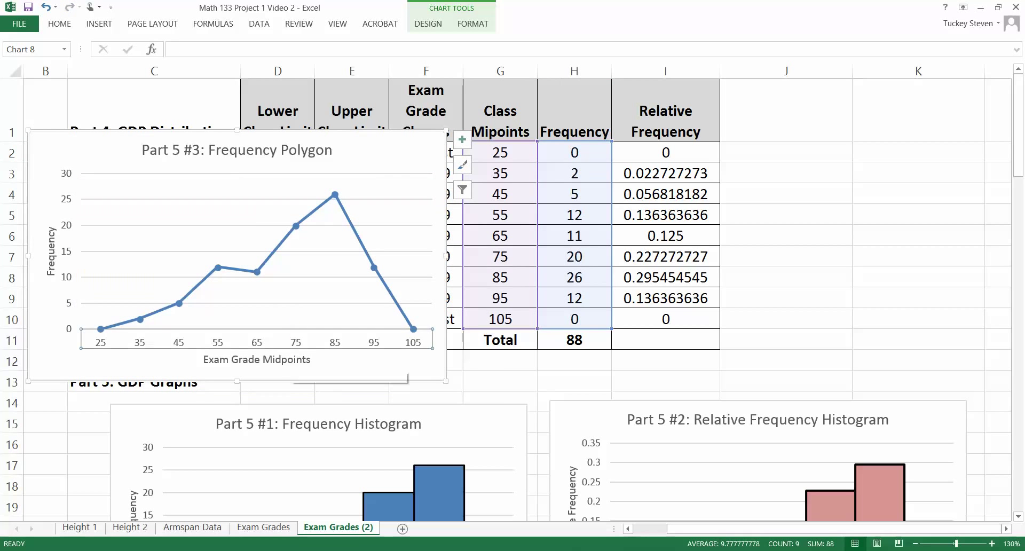
Step: Place the frequency polygon chart directly beneath the Part 5 #1 frequency histogram, starting at about row 27, and deselect it
left_click(291, 361)
left_click(257, 272)
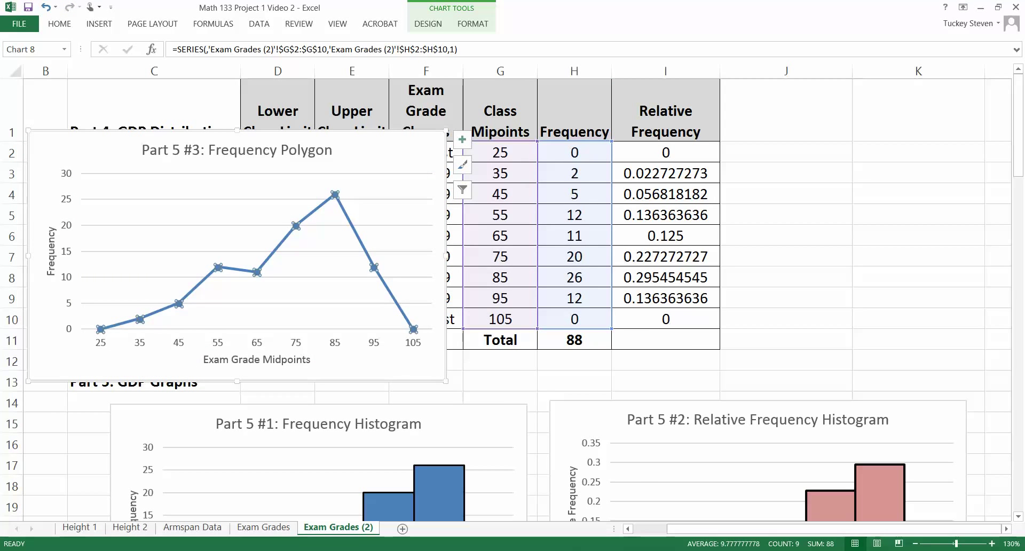
scroll(448, 213, "down", 1)
scroll(448, 212, "up", 1)
key("Escape")
left_click_drag(398, 153, 484, 373)
scroll(485, 373, "down", 6)
scroll(478, 229, "up", 3)
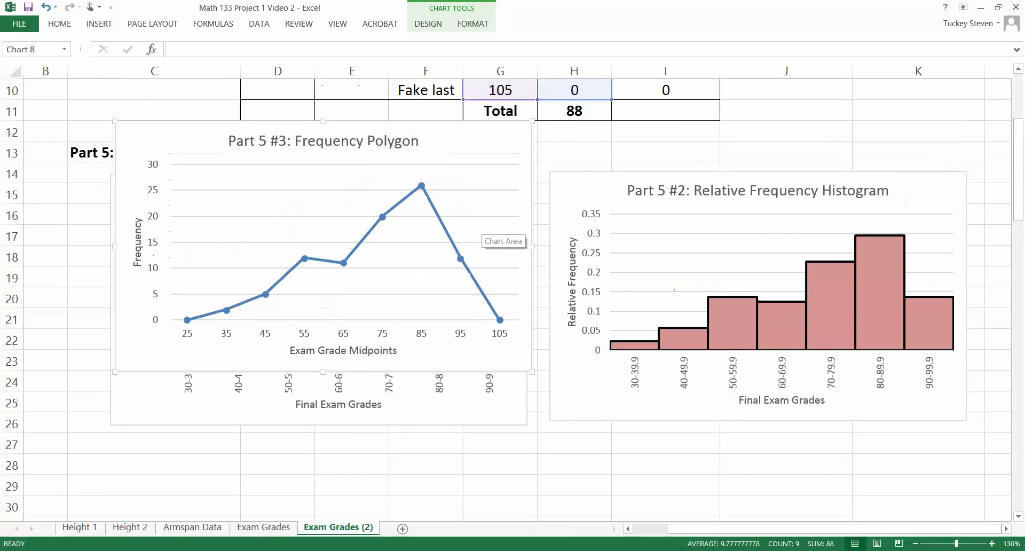
key("ctrl+z")
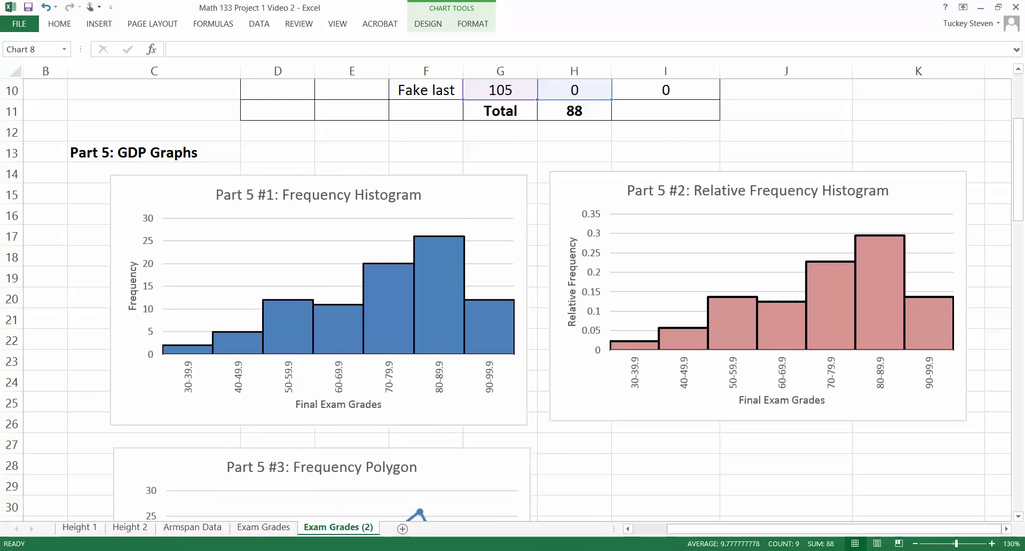
scroll(513, 299, "down", 3)
left_click(666, 361)
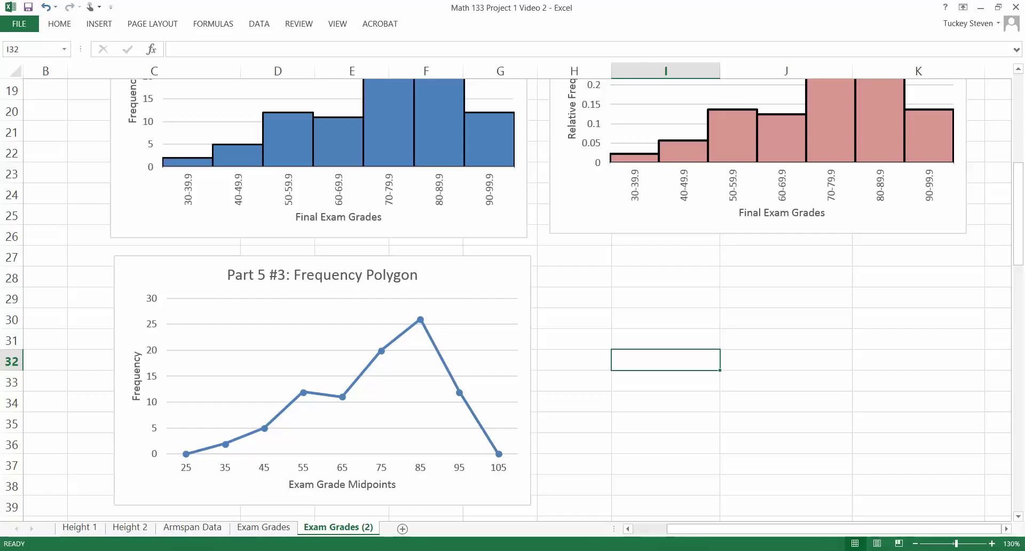
left_click(574, 423)
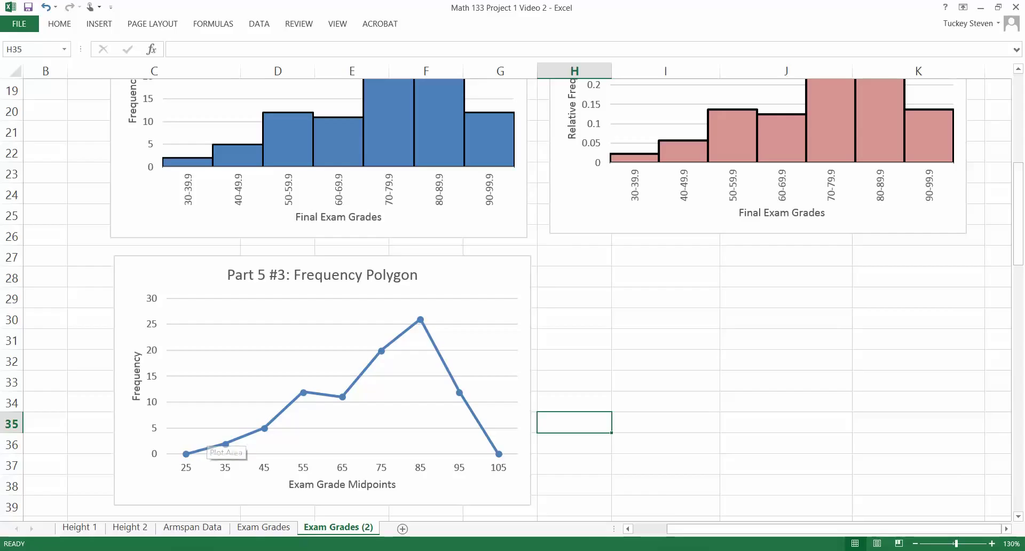
Step: Change the frequency polygon's horizontal axis title to "Final Exam Grade Midpoints" and deselect the chart
left_click(475, 279)
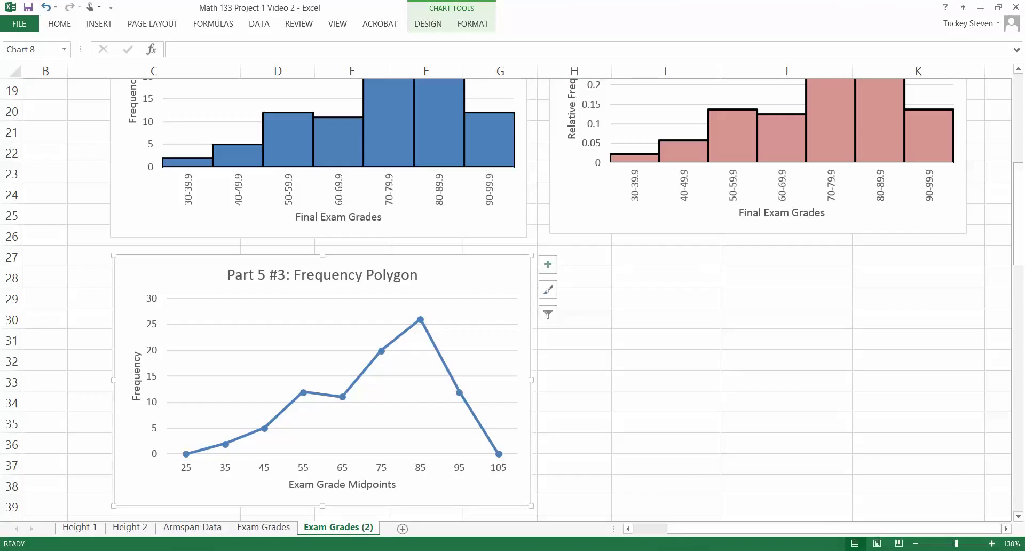
double_click(347, 484)
left_click_drag(348, 484, 288, 485)
type("Final Exam")
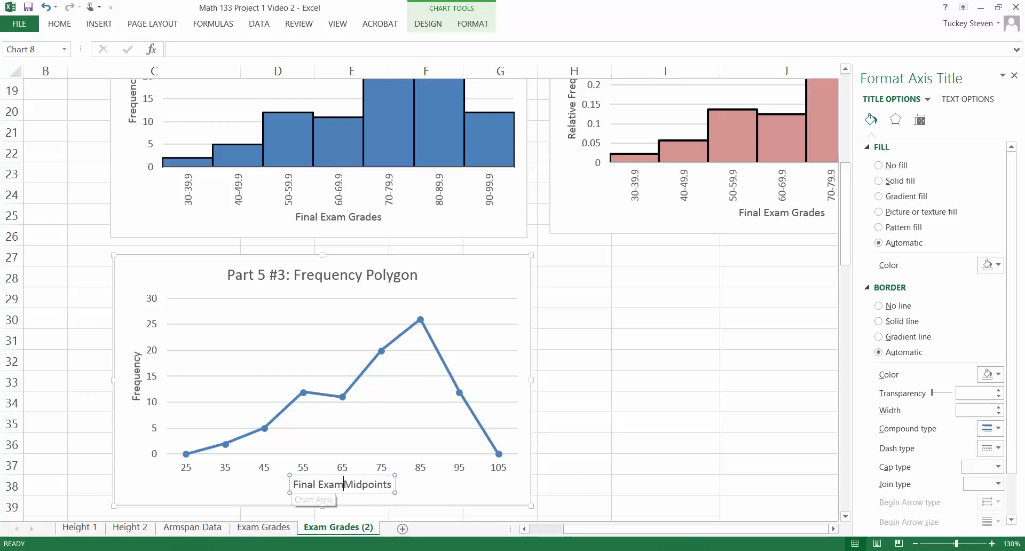
type(" Grade")
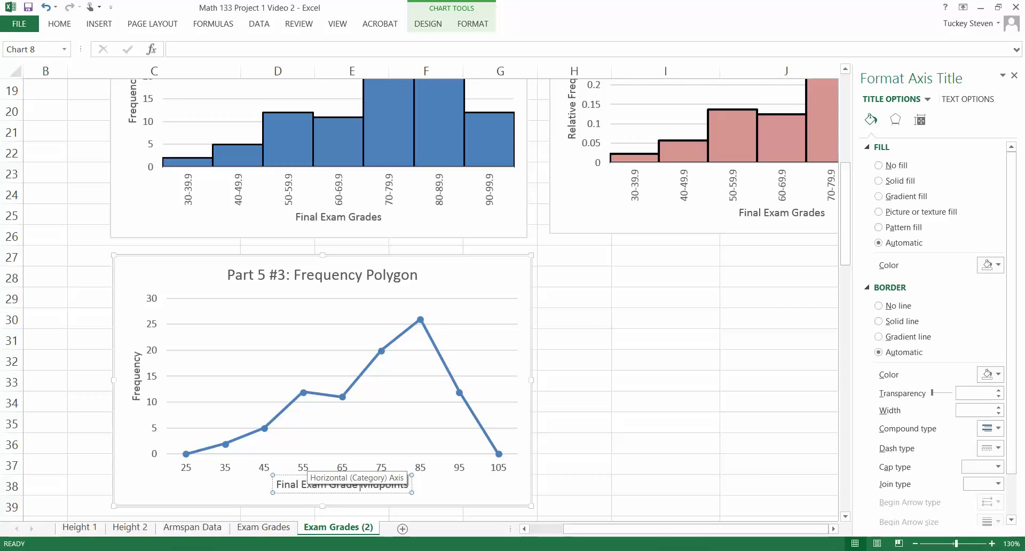
left_click(574, 299)
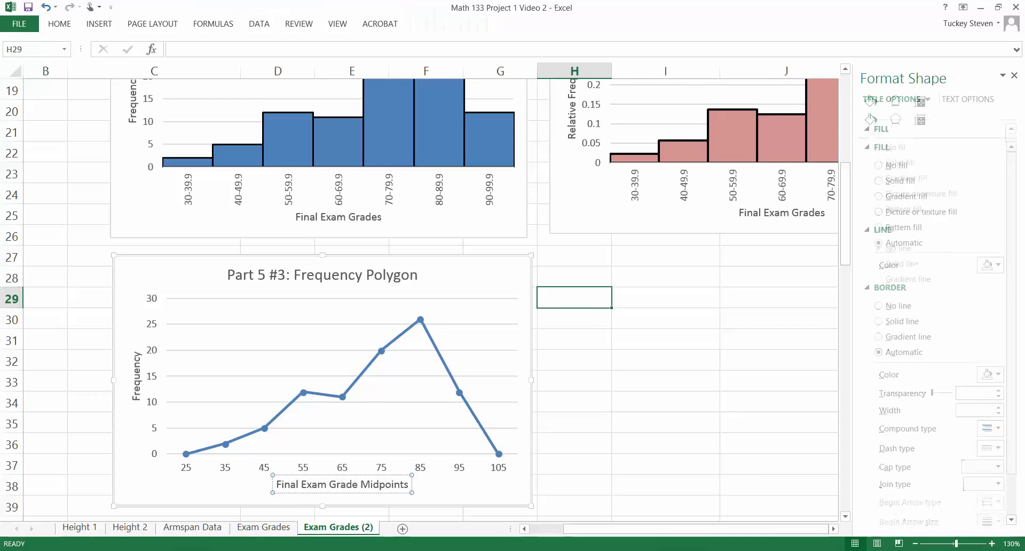
Step: Insert a 2-D line chart with markers from the relative frequencies in I2:I10, including both fake classes
scroll(574, 299, "up", 6)
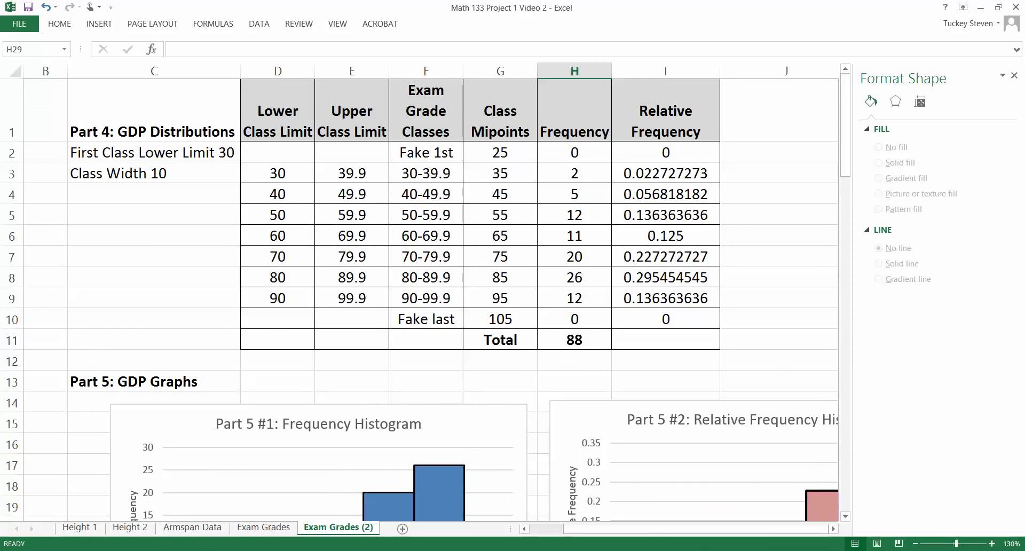
left_click_drag(666, 152, 666, 319)
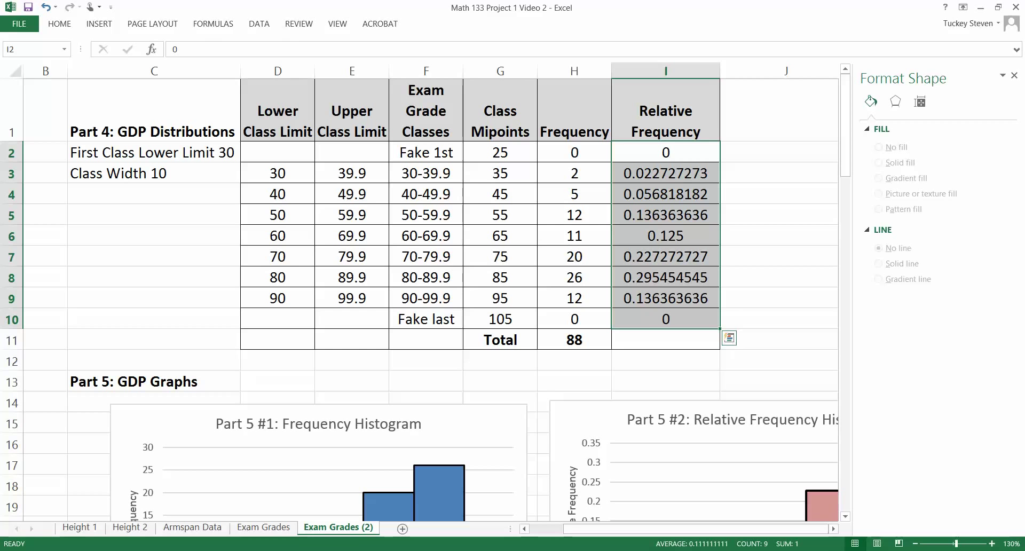
left_click(99, 24)
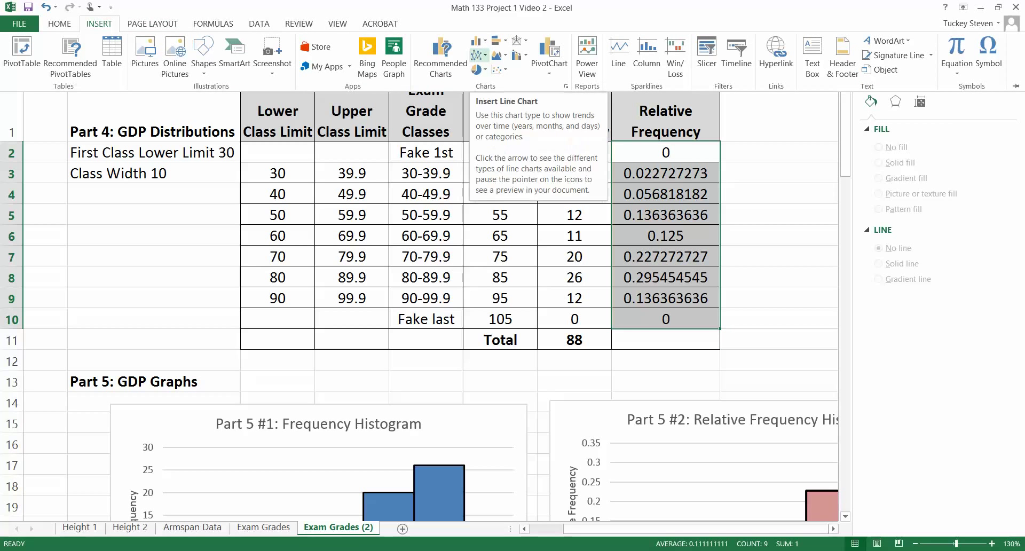
left_click(477, 55)
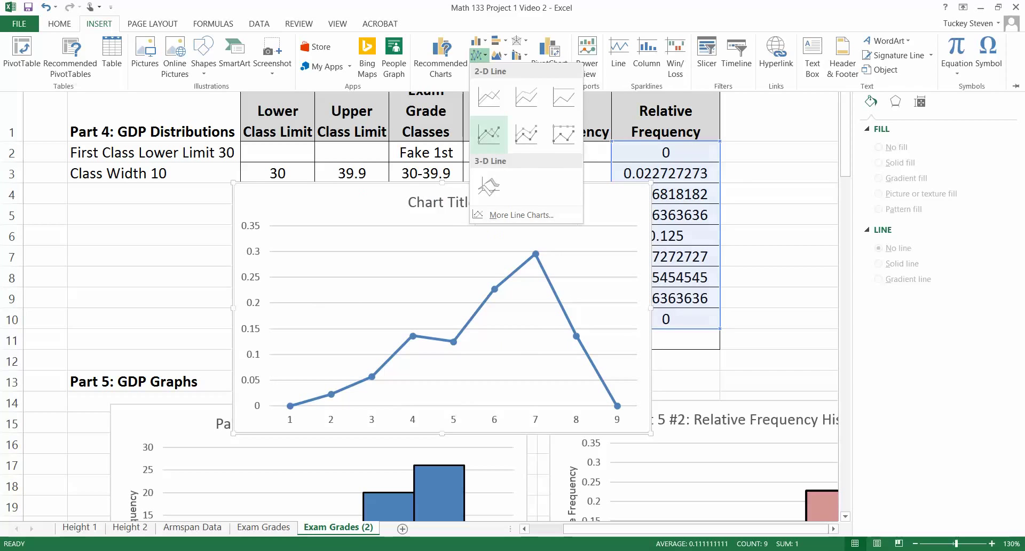
left_click(488, 133)
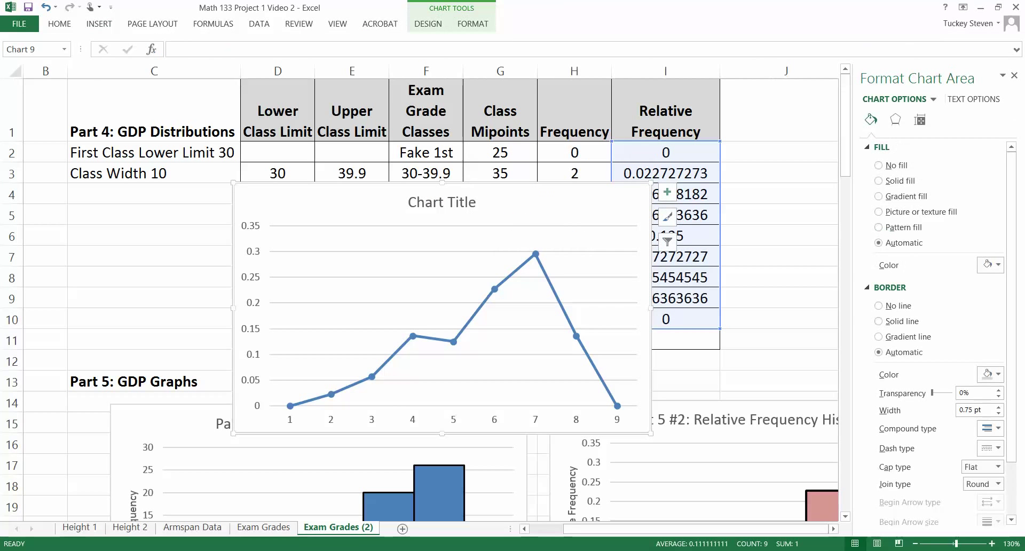
Step: Title the new line chart "Part 5 #4: Relative Frequency Polgon"
left_click(442, 203)
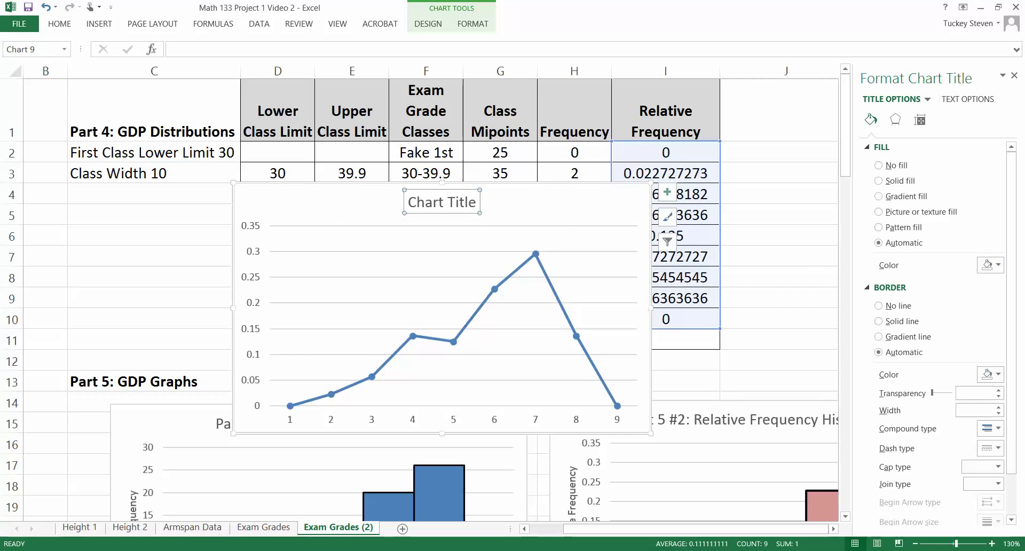
type("Part 5")
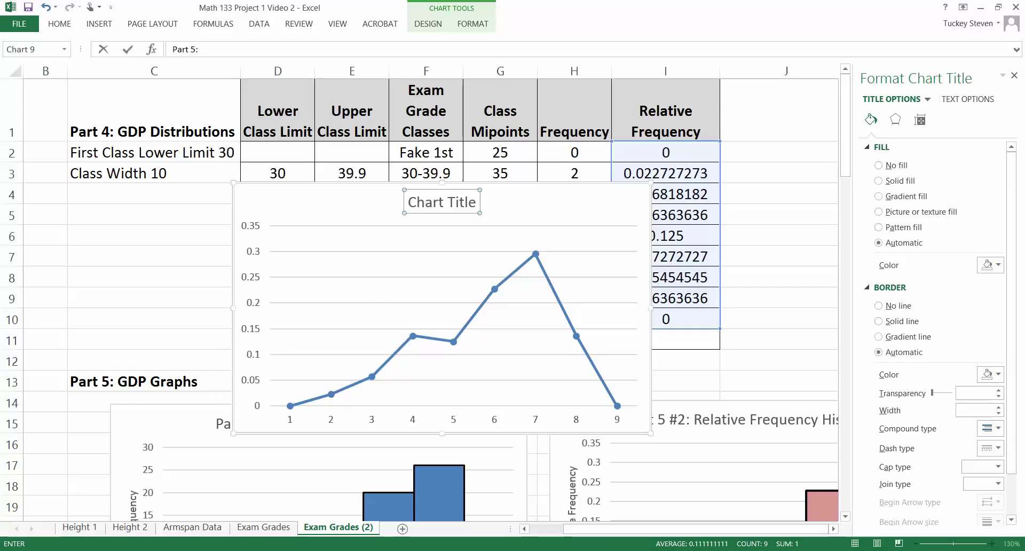
key("Return")
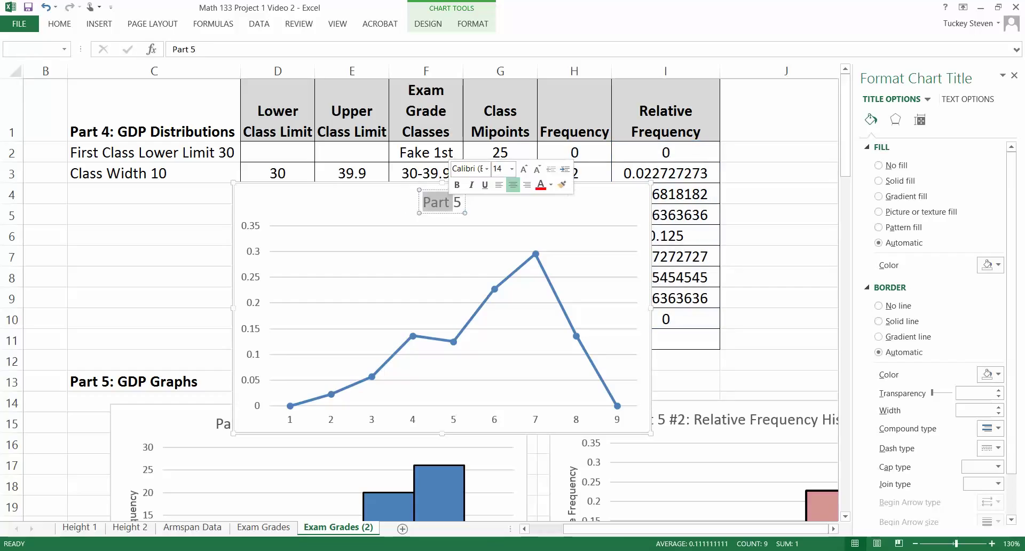
left_click(462, 203)
type("#4")
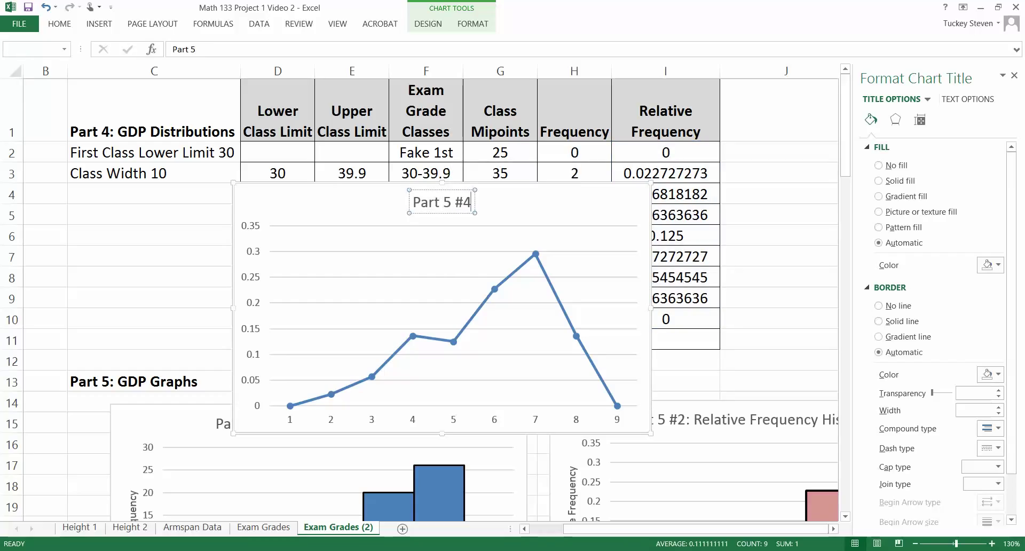
type(": Relative")
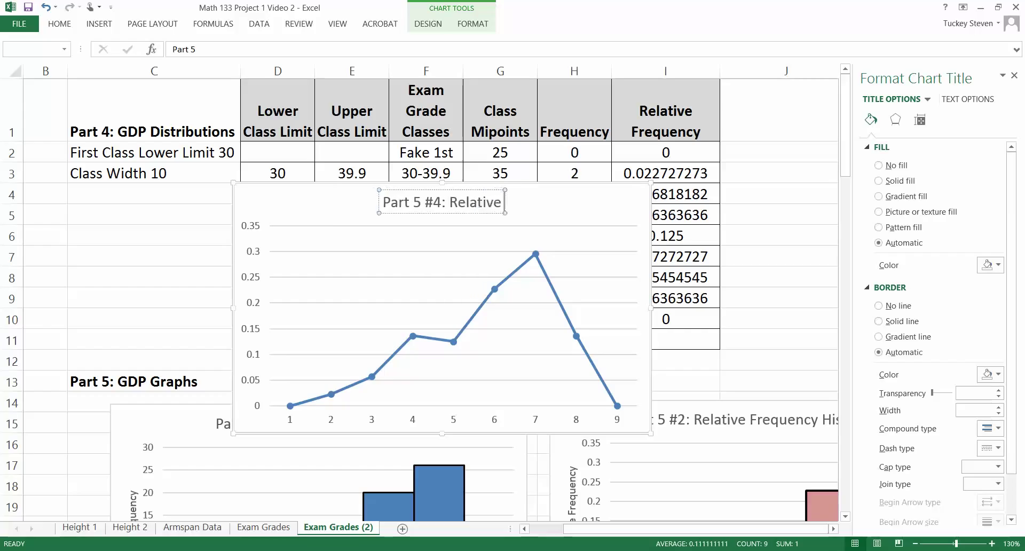
type(" Frequency")
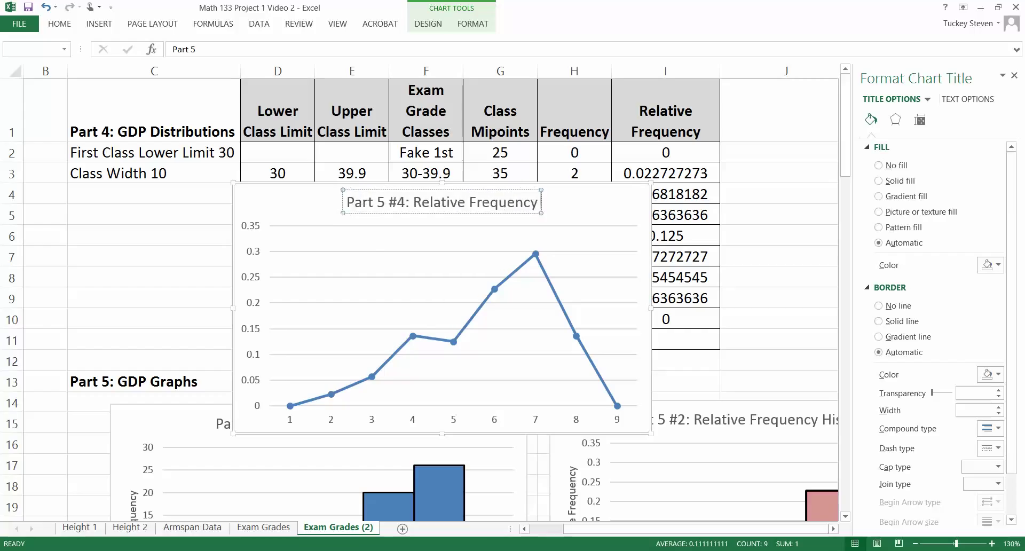
type(" Polgon")
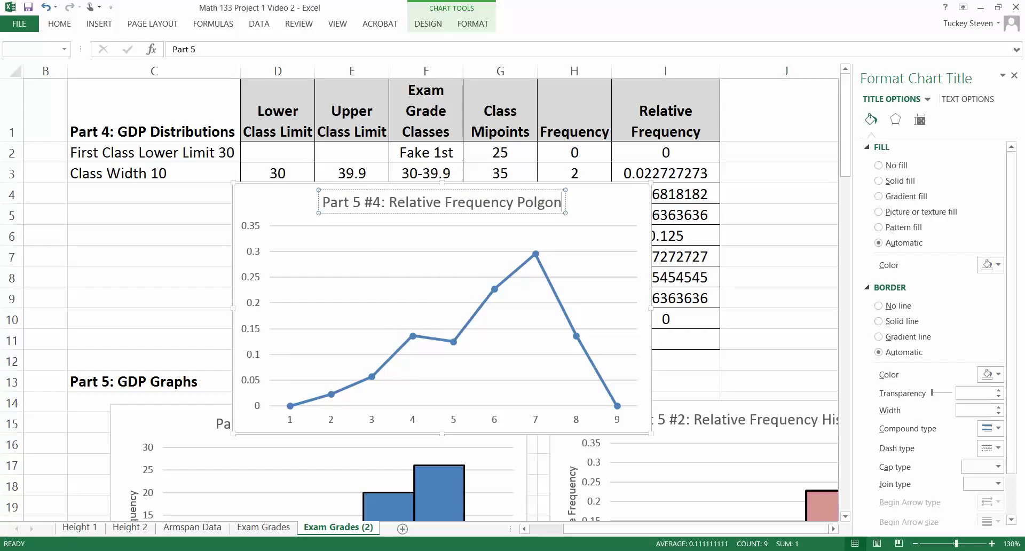
left_click(586, 218)
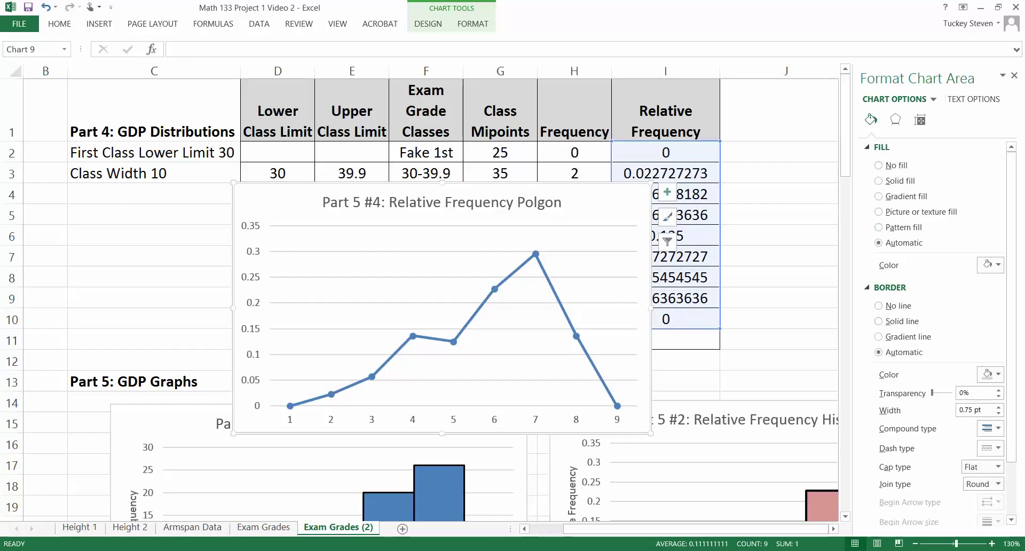
Step: Set the line color of the relative frequency polygon's series to dark olive green
left_click(474, 315)
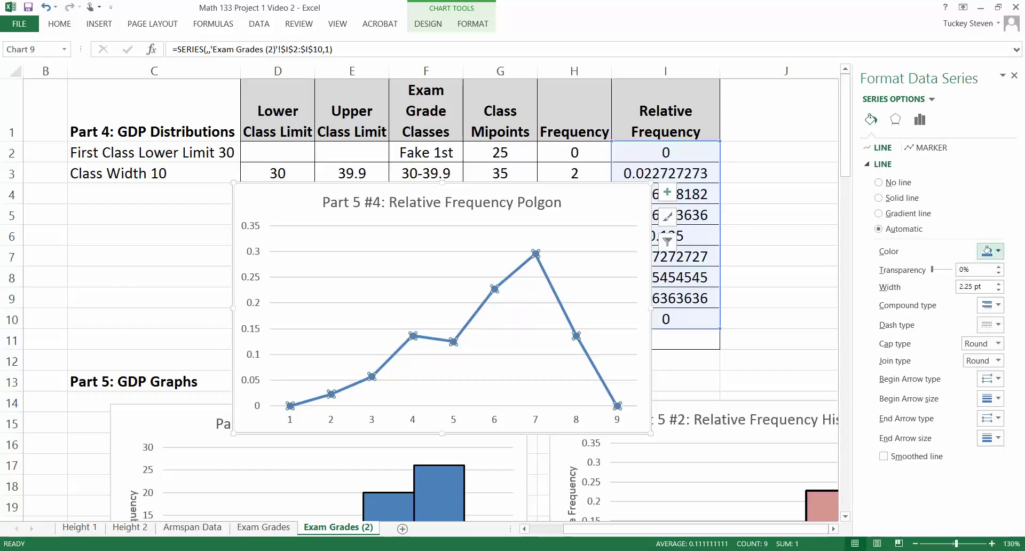
left_click(989, 251)
left_click(985, 317)
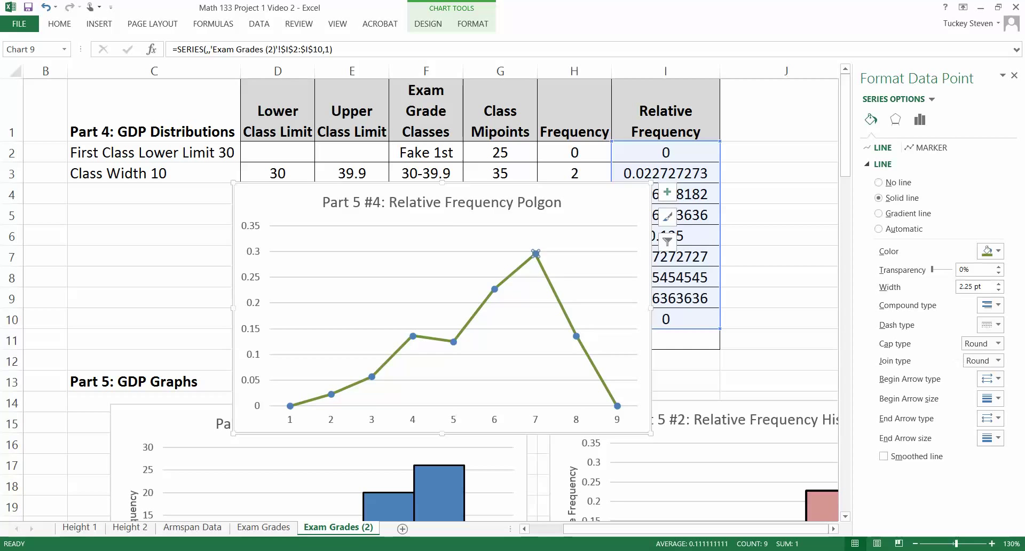
Step: Fill all data markers of the relative frequency series with the same dark olive green as the line
left_click(548, 261)
left_click(536, 254)
key("Down")
left_click(931, 148)
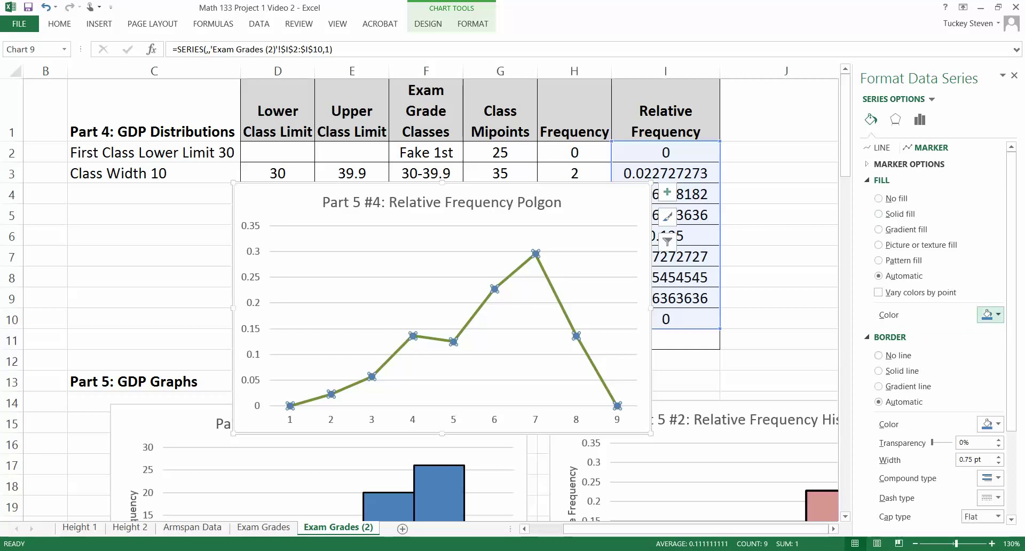
left_click(990, 314)
left_click(985, 380)
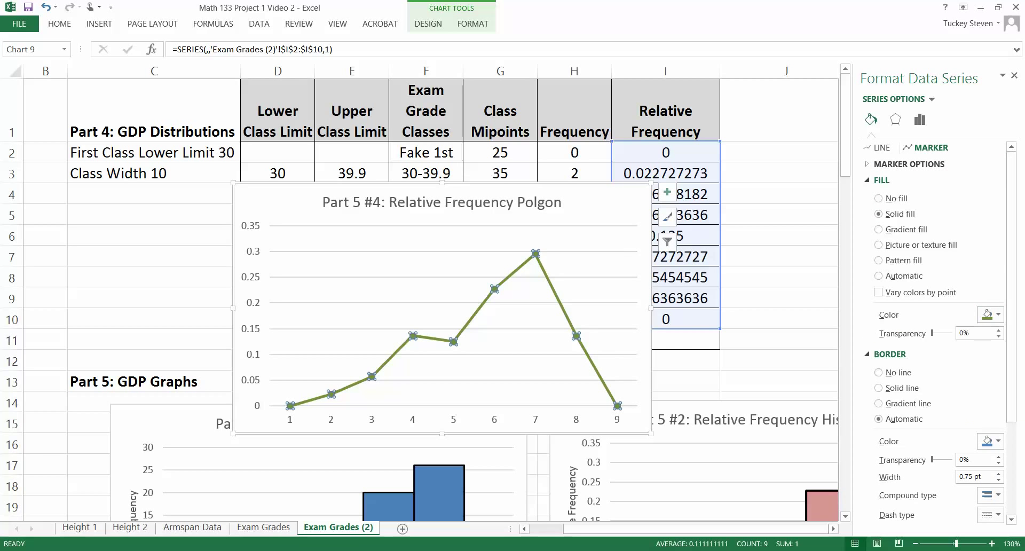
left_click(606, 202)
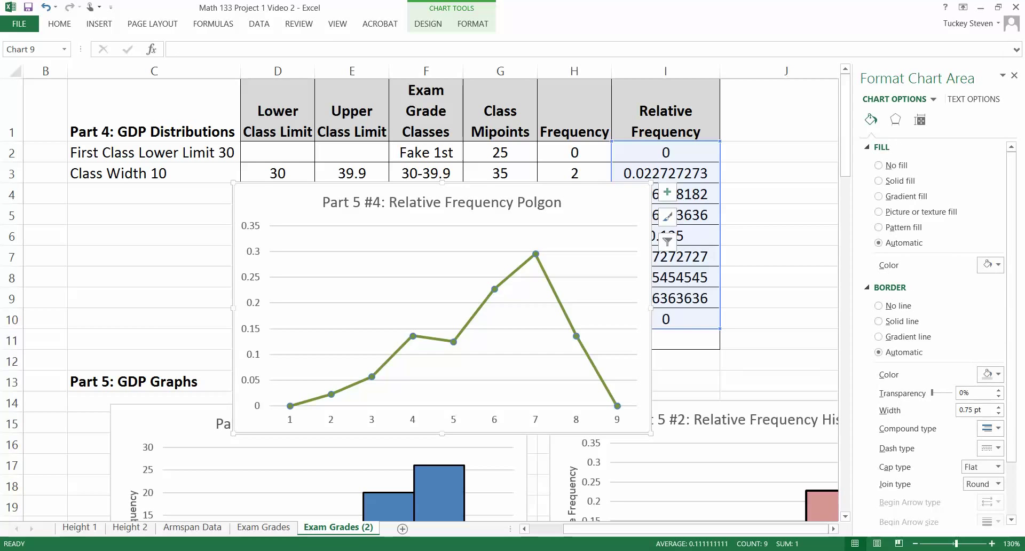
Step: Set the outline of the relative frequency series' data markers to solid black
left_click(576, 336)
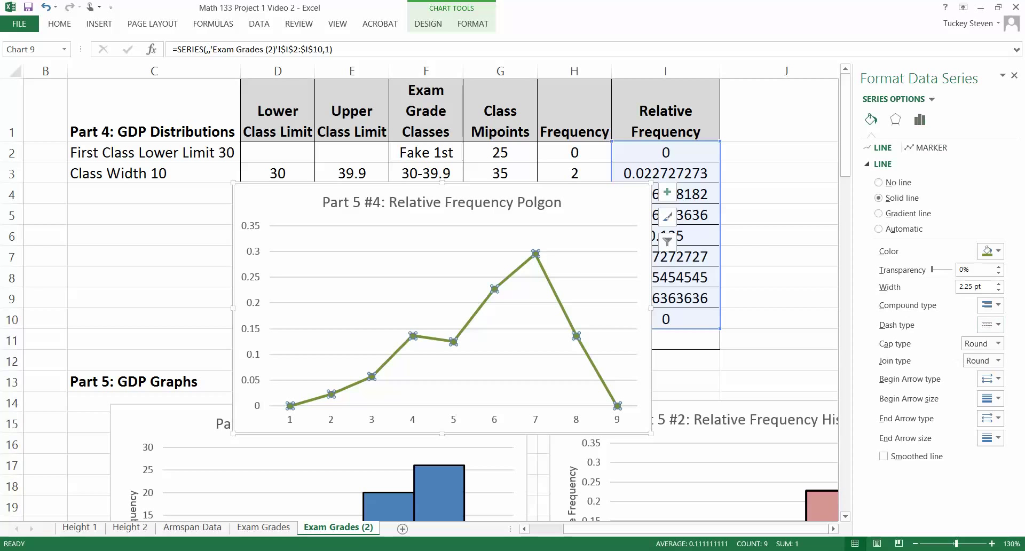
left_click(932, 148)
scroll(934, 331, "down", 2)
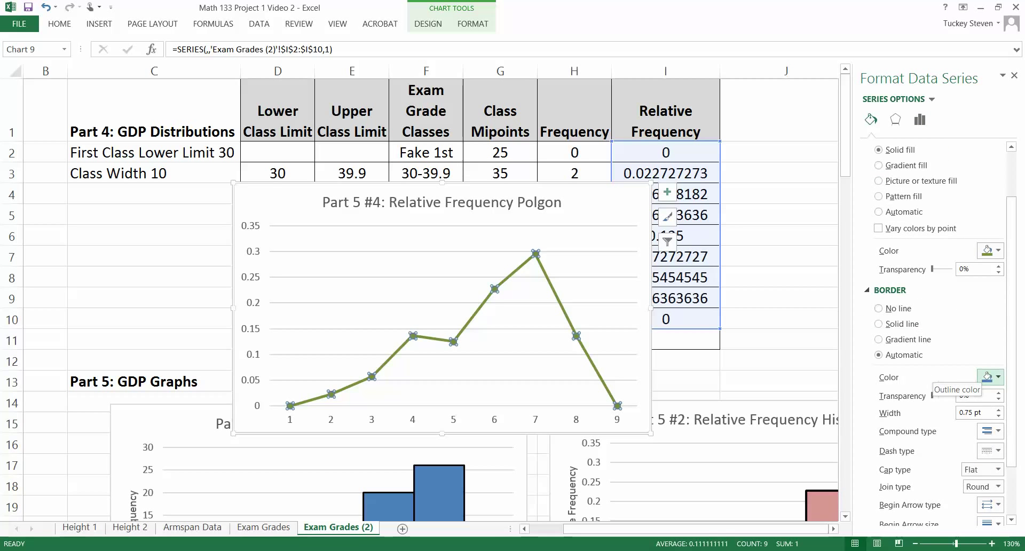
left_click(989, 377)
left_click(985, 443)
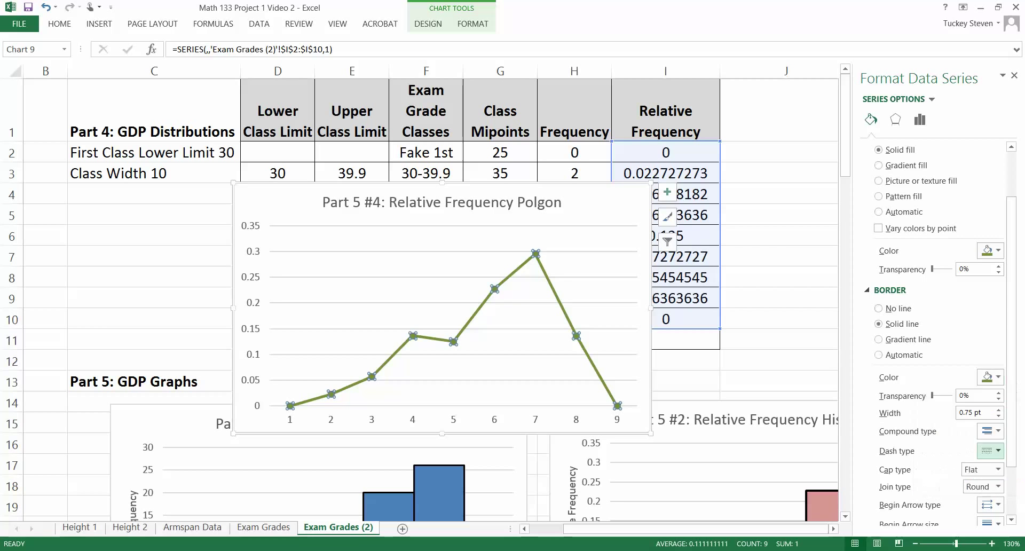
left_click(989, 377)
left_click(877, 412)
left_click(497, 342)
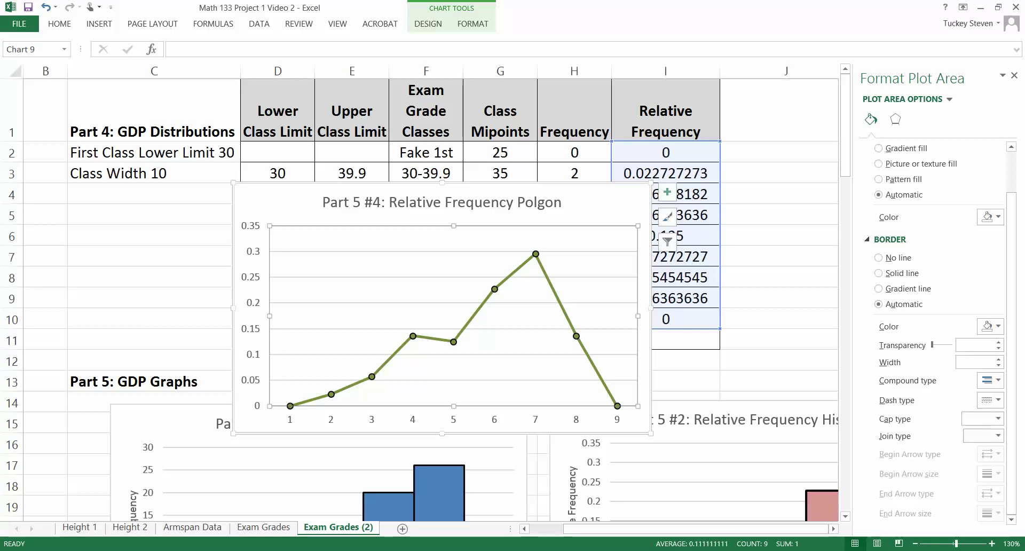
Step: Move the relative frequency polygon off the class midpoint column and add axis titles, naming the vertical one "Relative Frequency"
left_click_drag(598, 201, 394, 173)
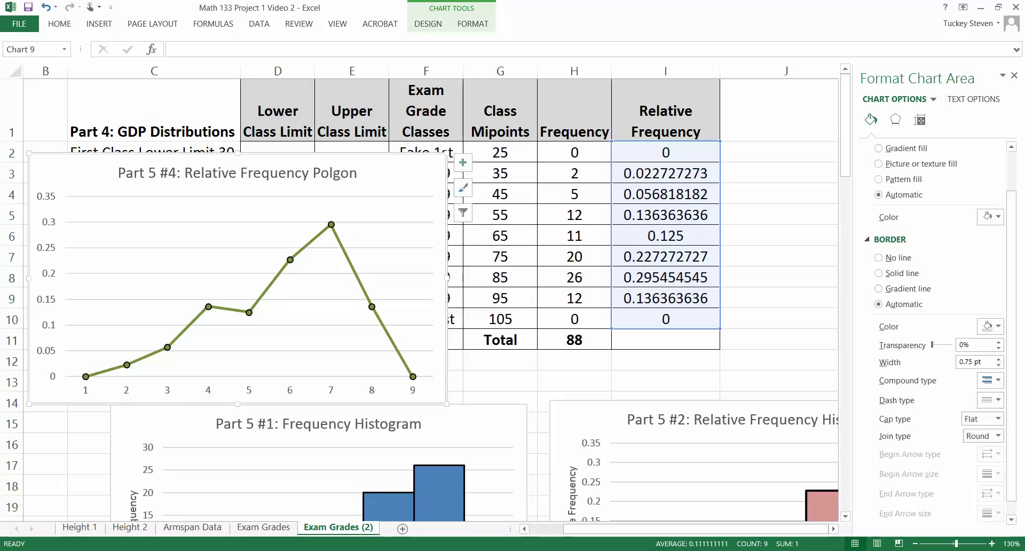
left_click(463, 163)
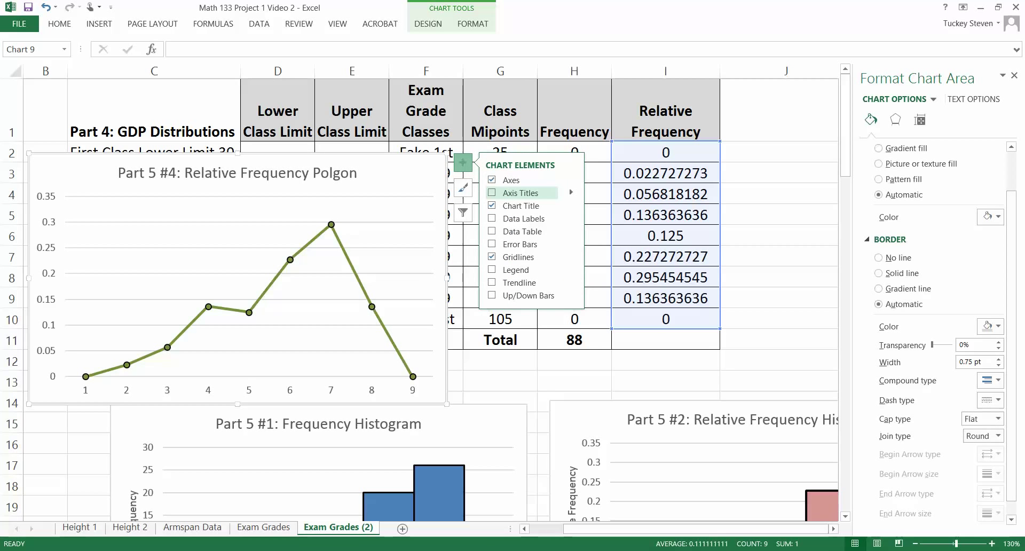
left_click(493, 192)
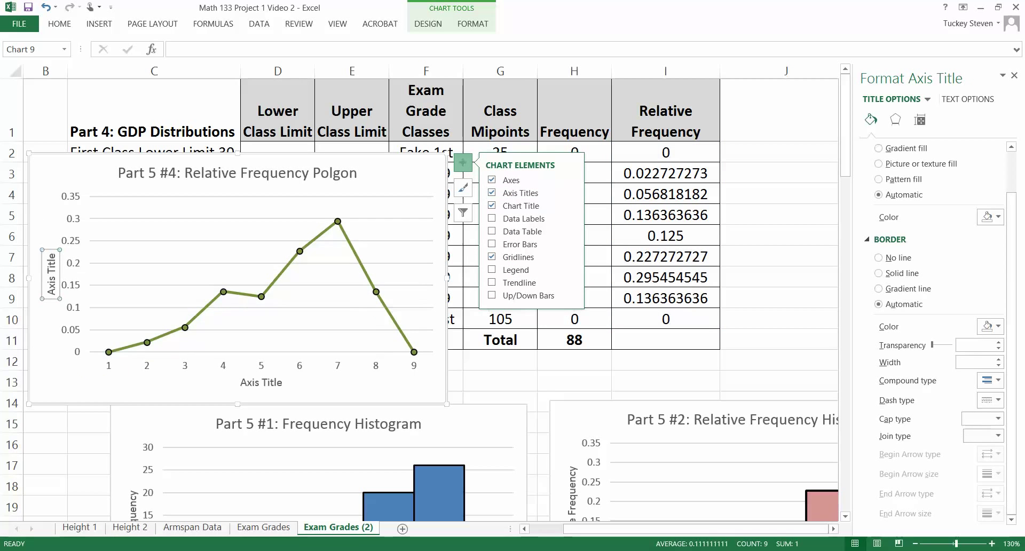
left_click(50, 268)
triple_click(46, 265)
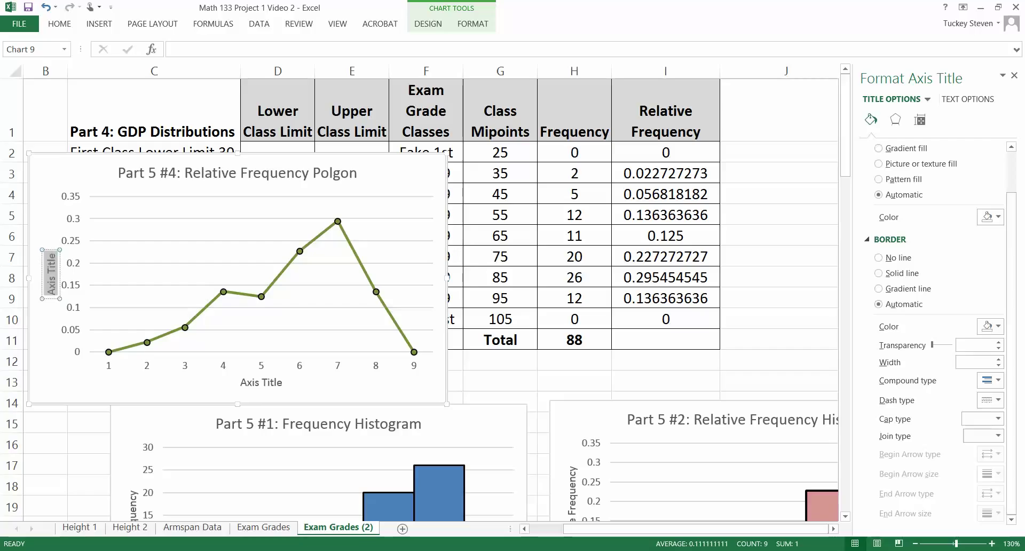
type("Relative Frequency")
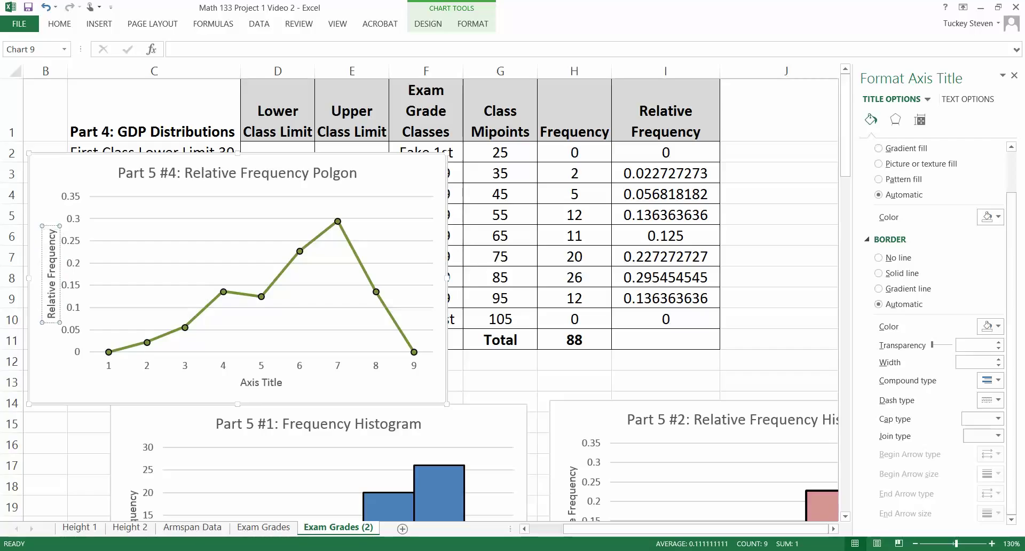
Step: Set the relative frequency polygon's horizontal axis title to "Final Exam Grade Midpoints"
left_click(261, 382)
triple_click(248, 382)
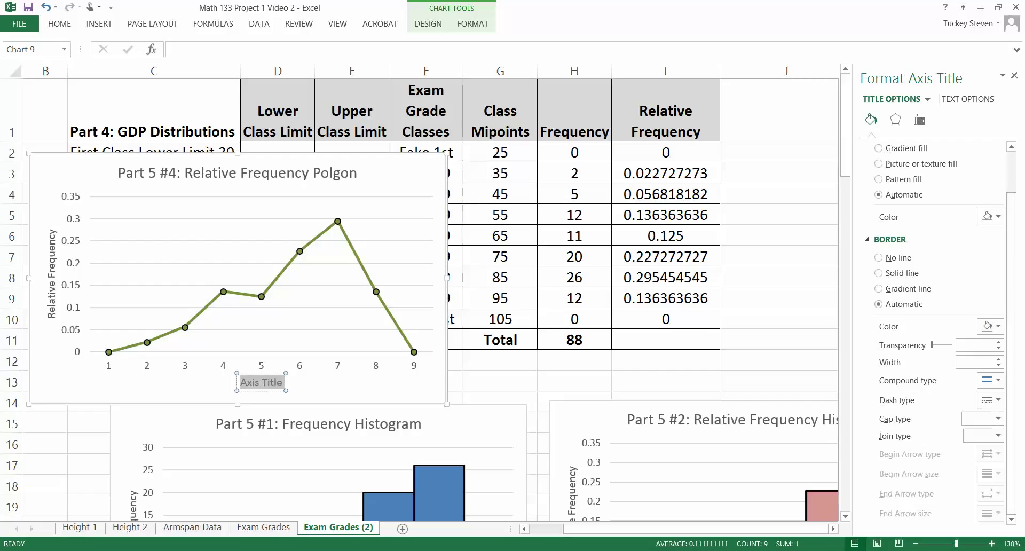
type("Final")
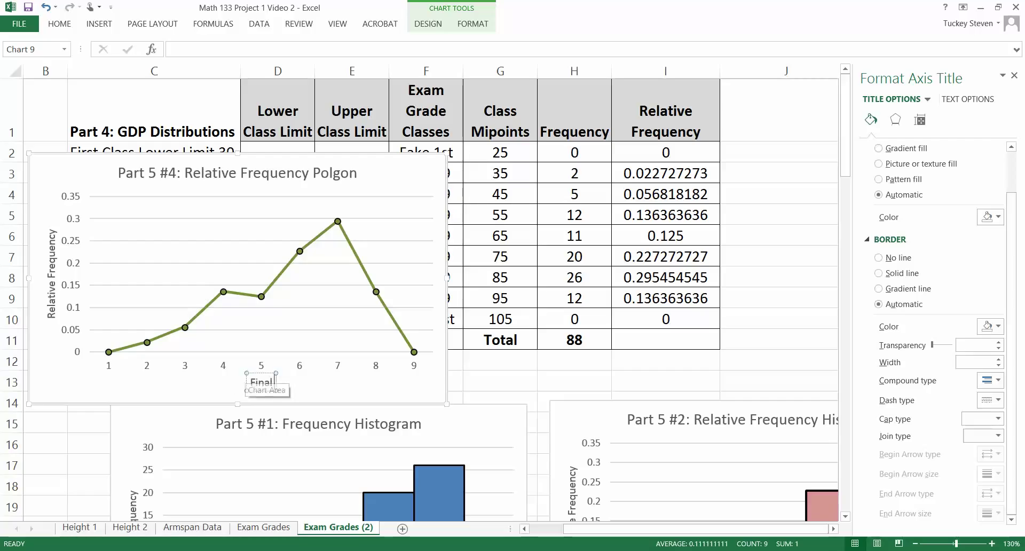
type(" Exam Grade")
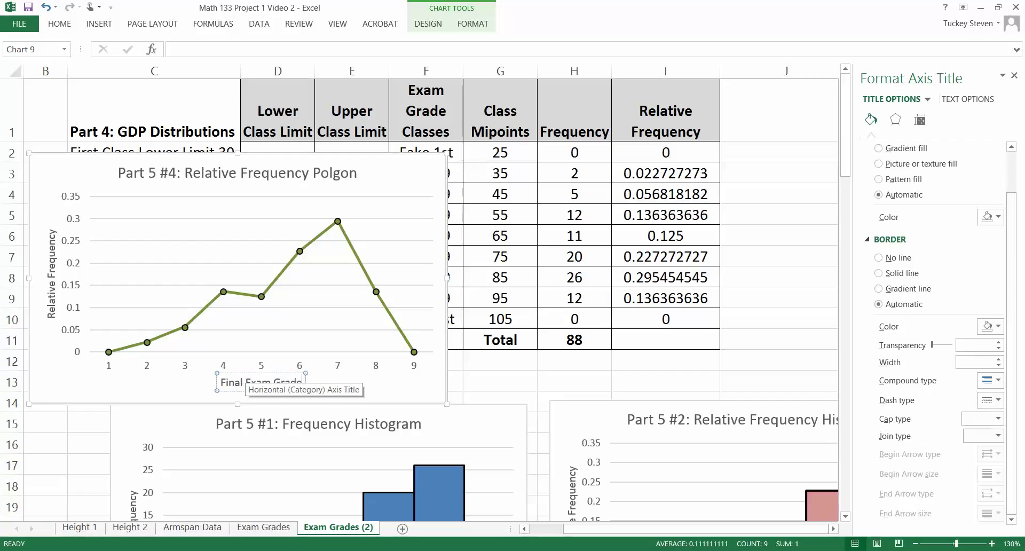
type(" Midpoints")
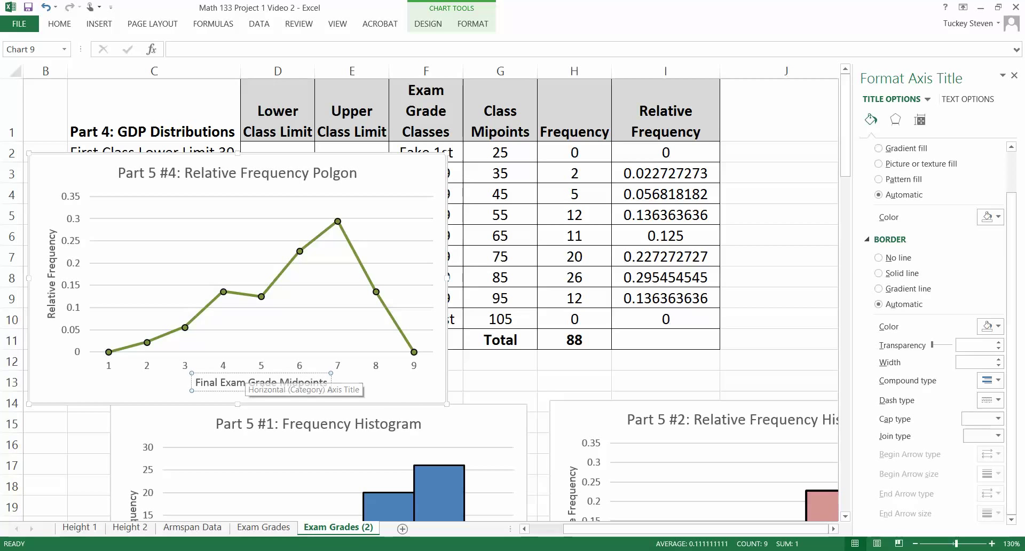
Step: Label the relative frequency polygon's horizontal axis with the class midpoints in G2:G10 of the Exam Grades (2) sheet
left_click(376, 385)
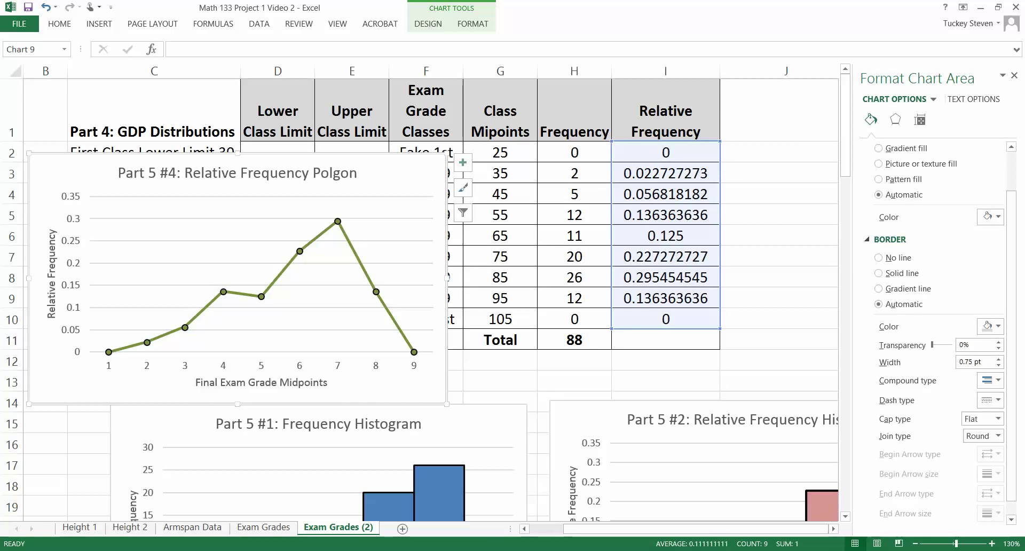
right_click(340, 359)
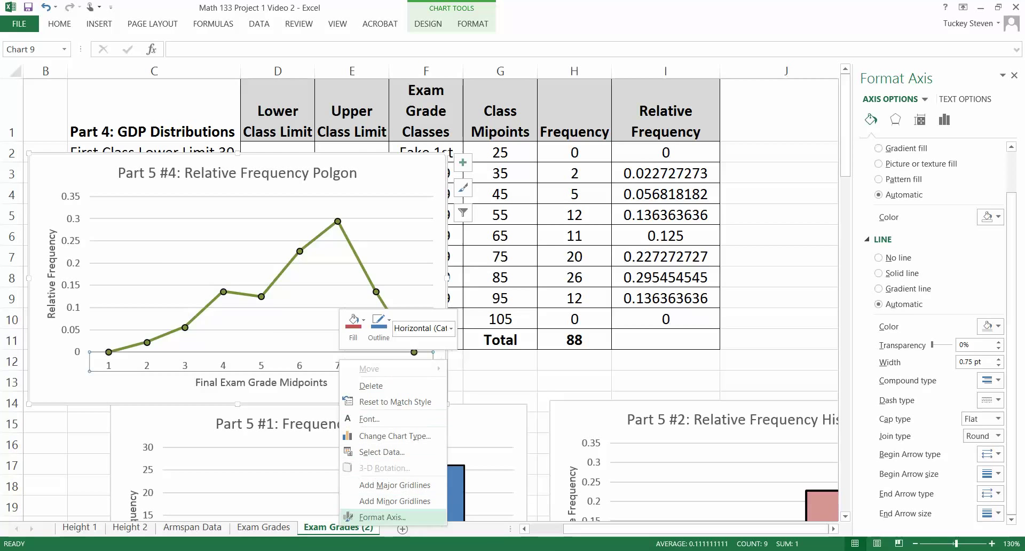
left_click(382, 452)
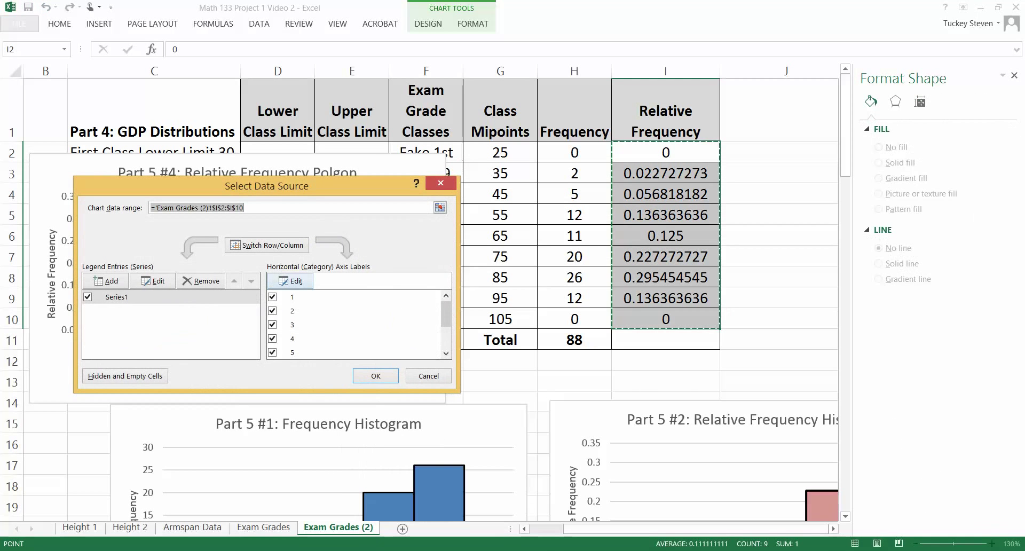
left_click(291, 281)
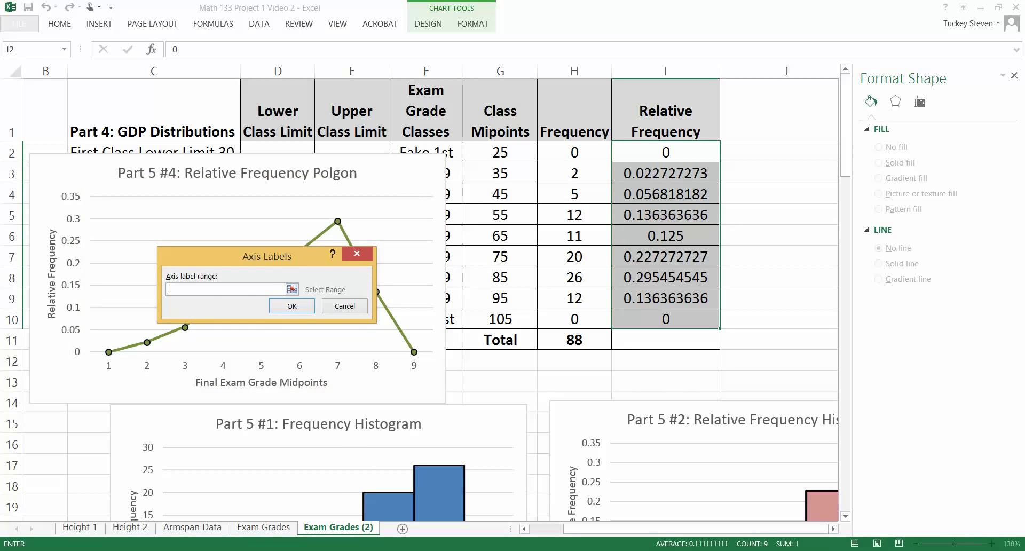
left_click_drag(500, 152, 500, 320)
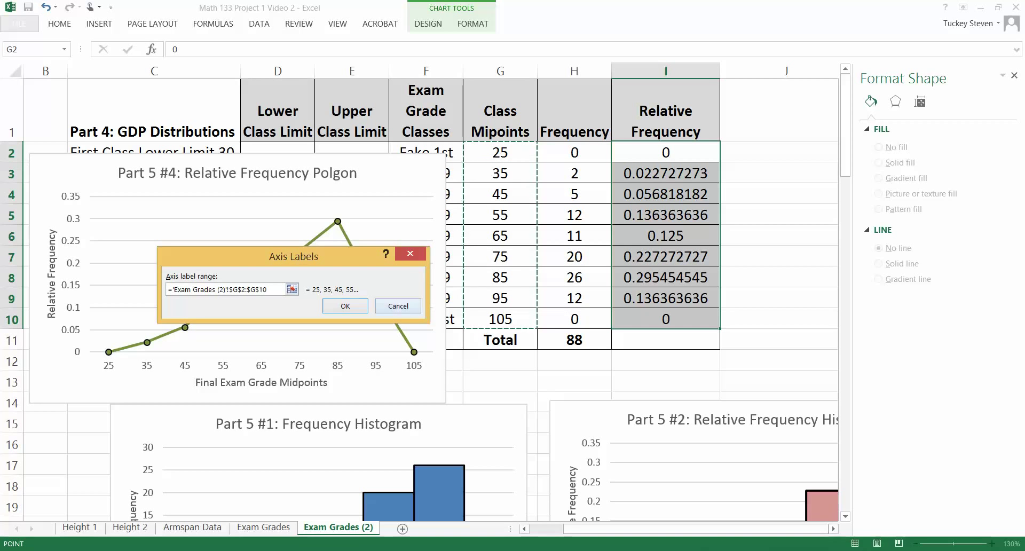
left_click(346, 306)
left_click(376, 376)
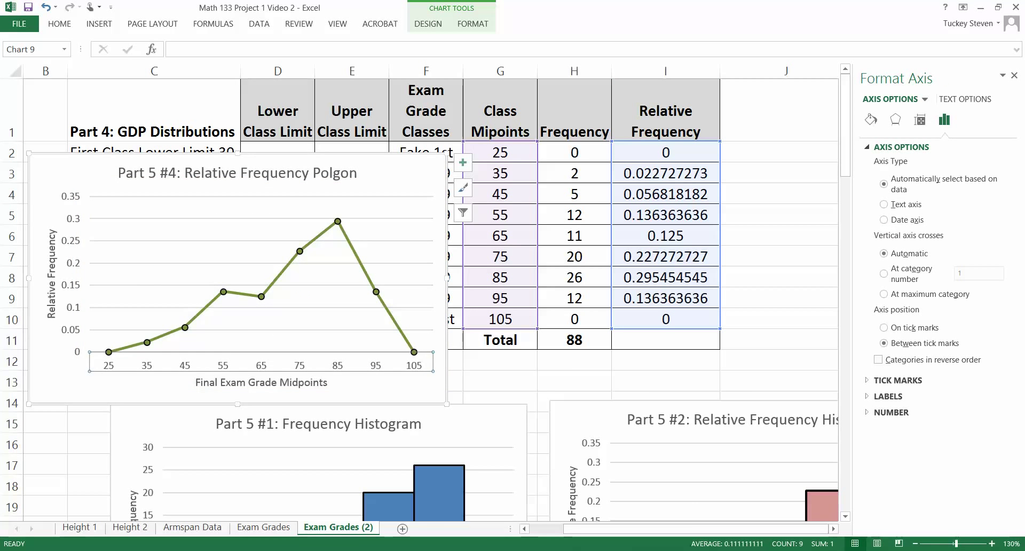
Step: Move the relative frequency polygon beside the frequency polygon, below the relative frequency histogram, and close the formatting options
left_click_drag(396, 174, 673, 350)
scroll(673, 350, "down", 6)
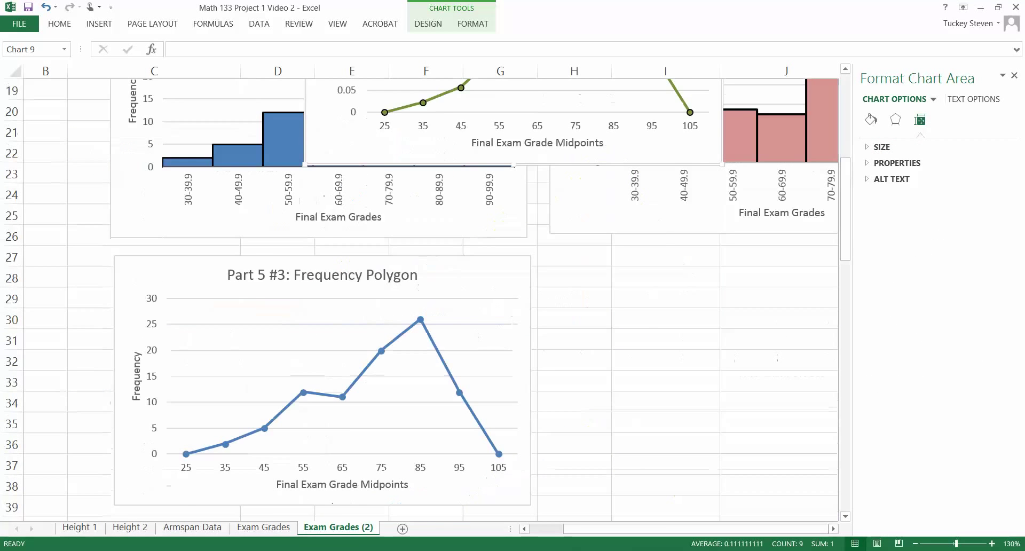
scroll(405, 138, "up", 1)
left_click_drag(334, 166, 578, 439)
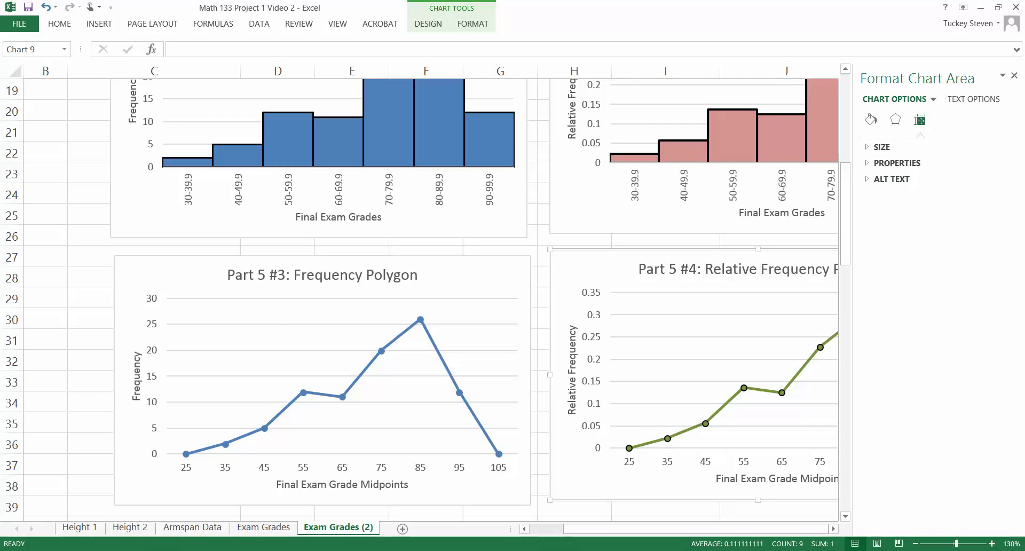
left_click(1015, 76)
left_click(997, 381)
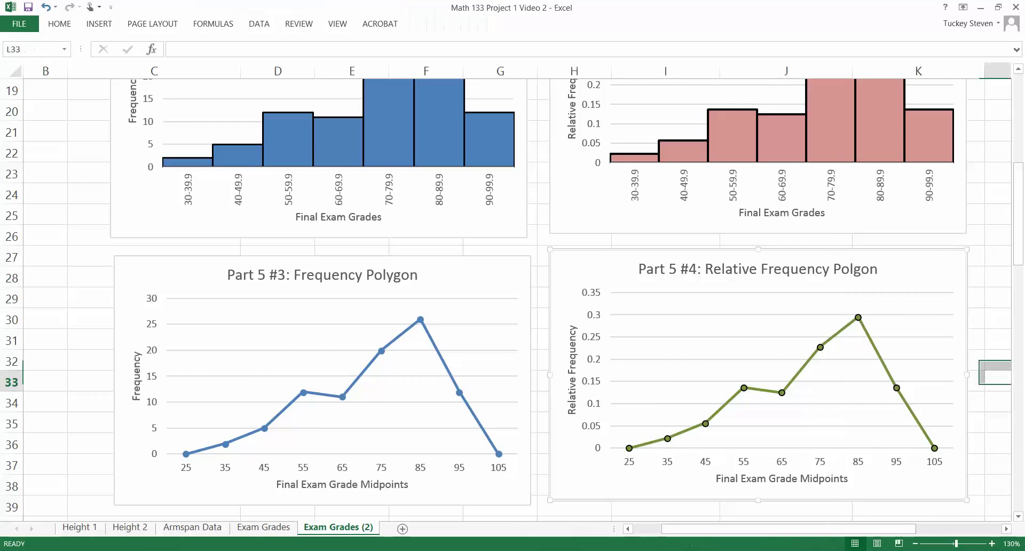
scroll(512, 297, "down", 4)
scroll(512, 297, "up", 4)
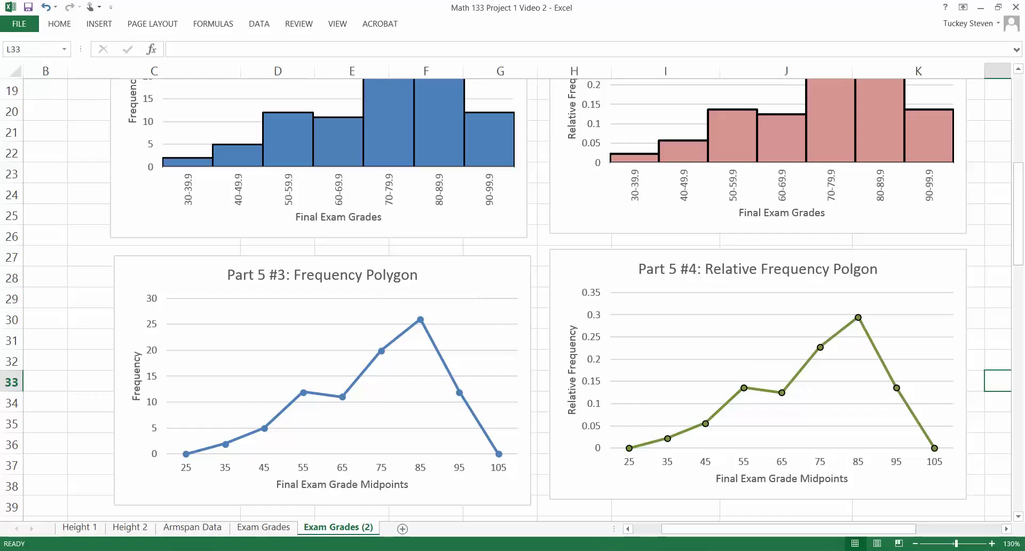
Step: Correct the spelling in the relative frequency polygon's title so it reads "Part 5 #4: Relative Frequency Polygon"
left_click(861, 269)
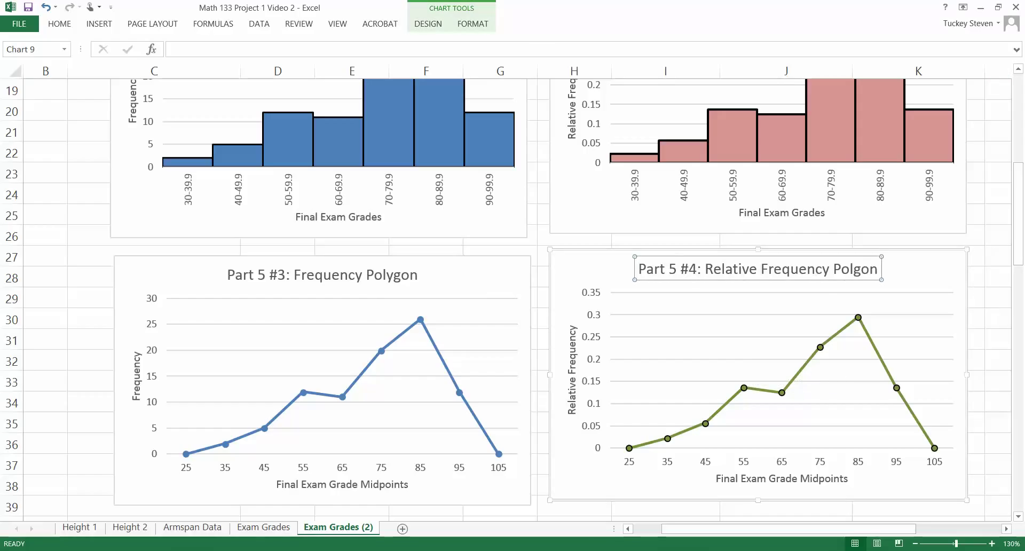
left_click(861, 269)
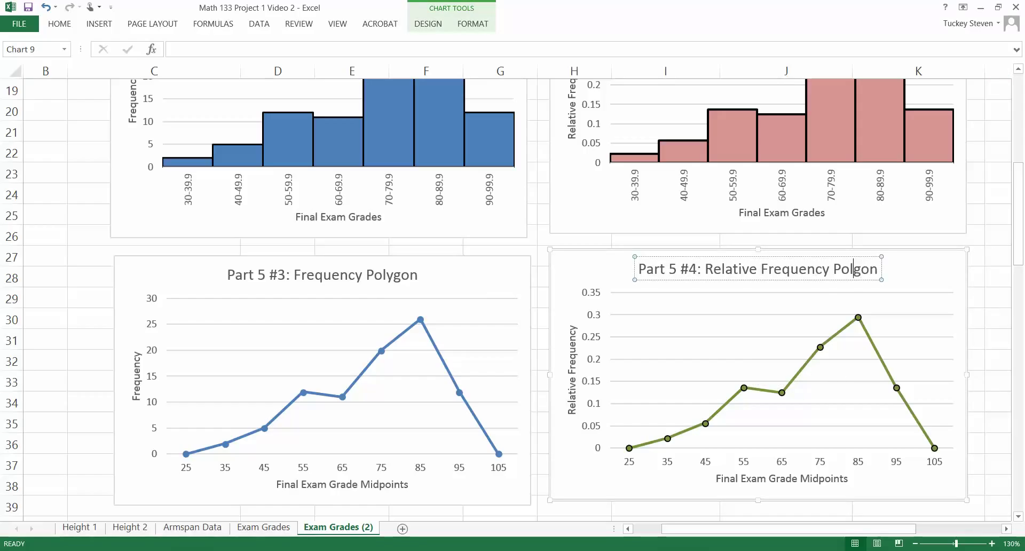
type("y")
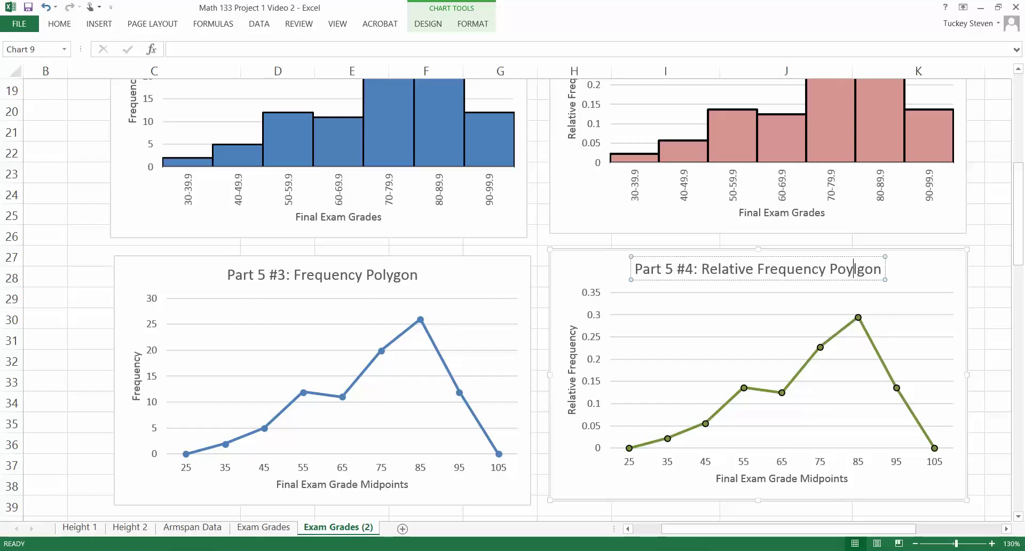
key("BackSpace")
key("BackSpace")
key("BackSpace")
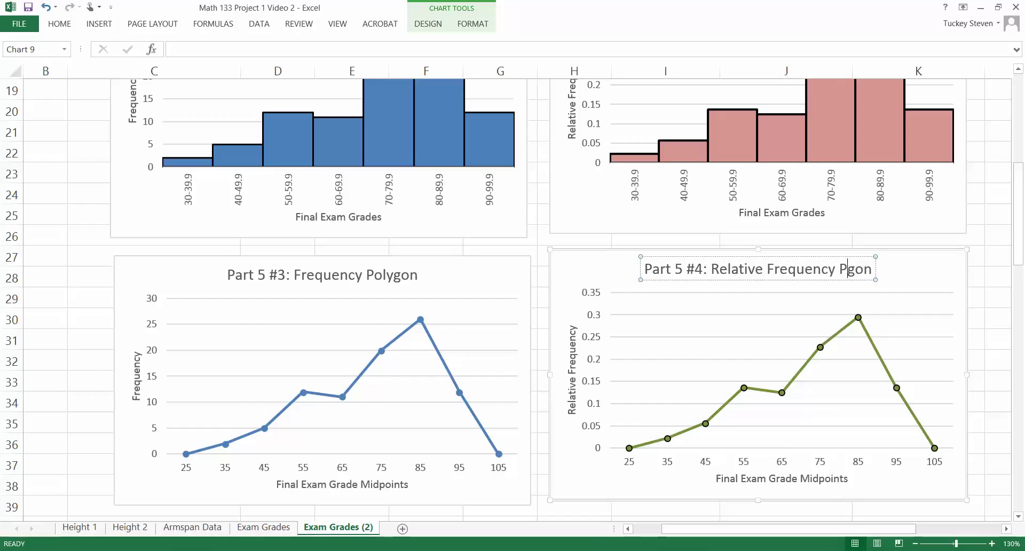
type("oly")
left_click(921, 241)
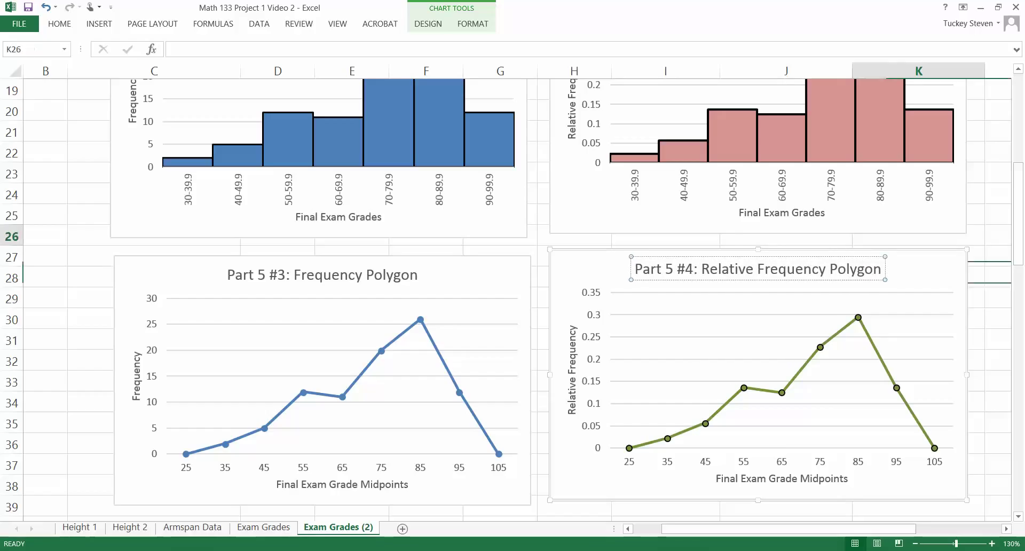